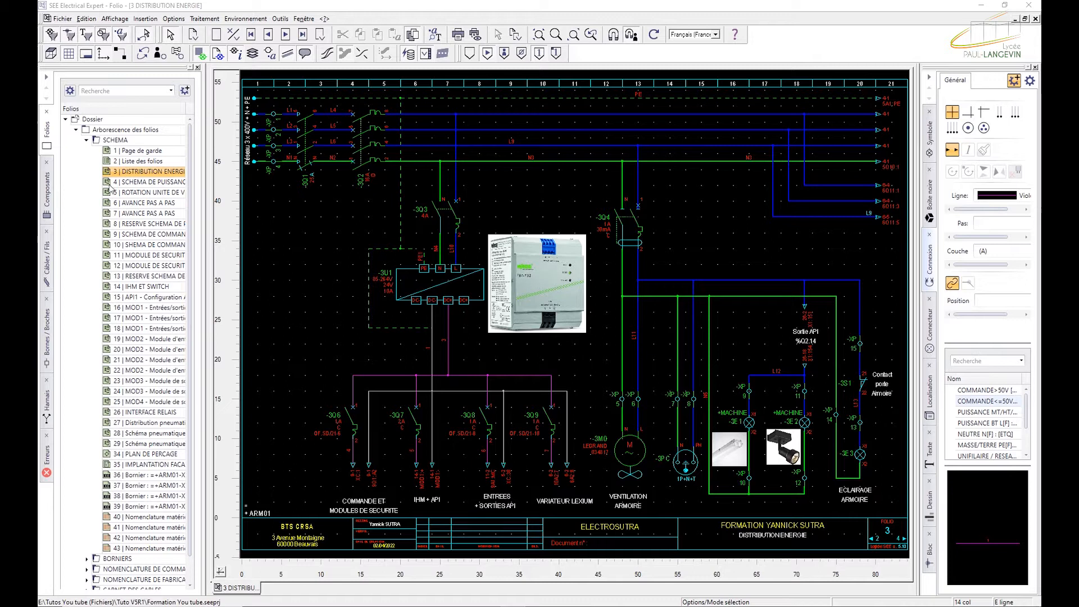
Start a new folio of type Implantation and pick ARM01 as its location.
click(63, 20)
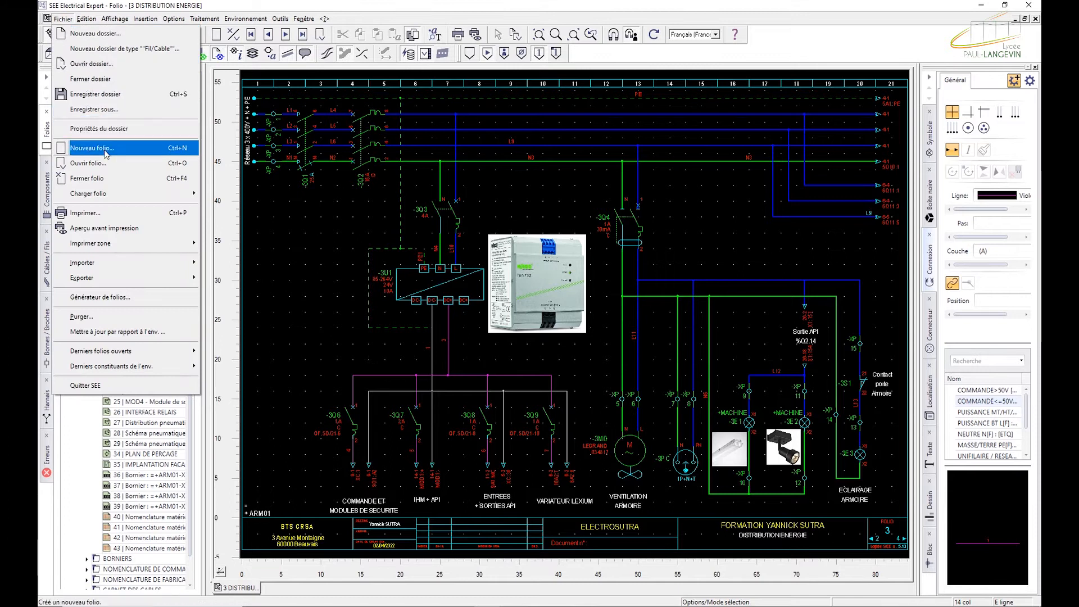
click(106, 153)
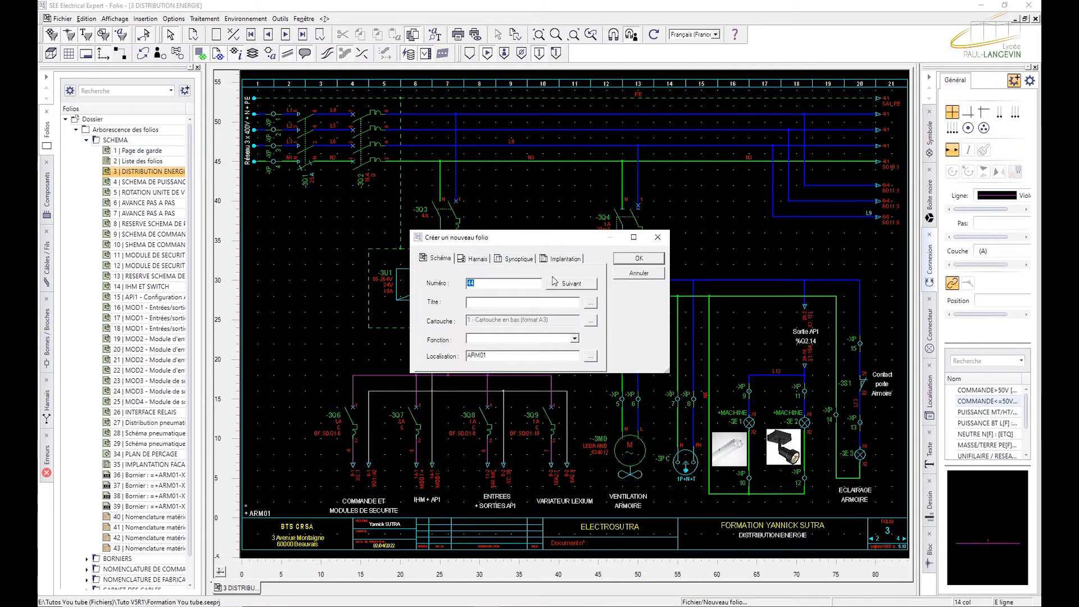
click(559, 260)
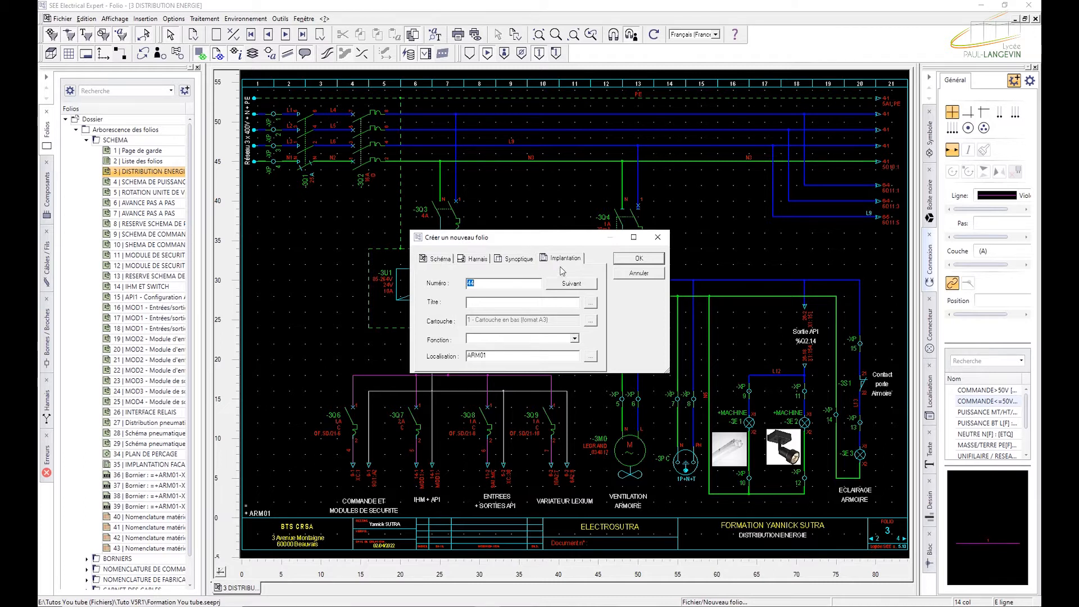
double_click(478, 356)
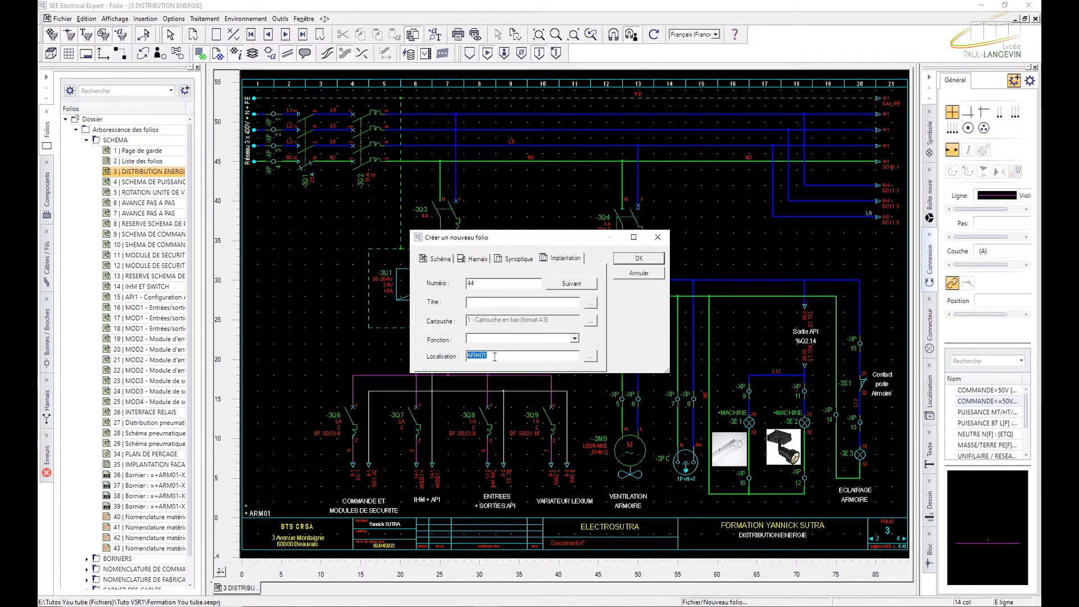
click(590, 356)
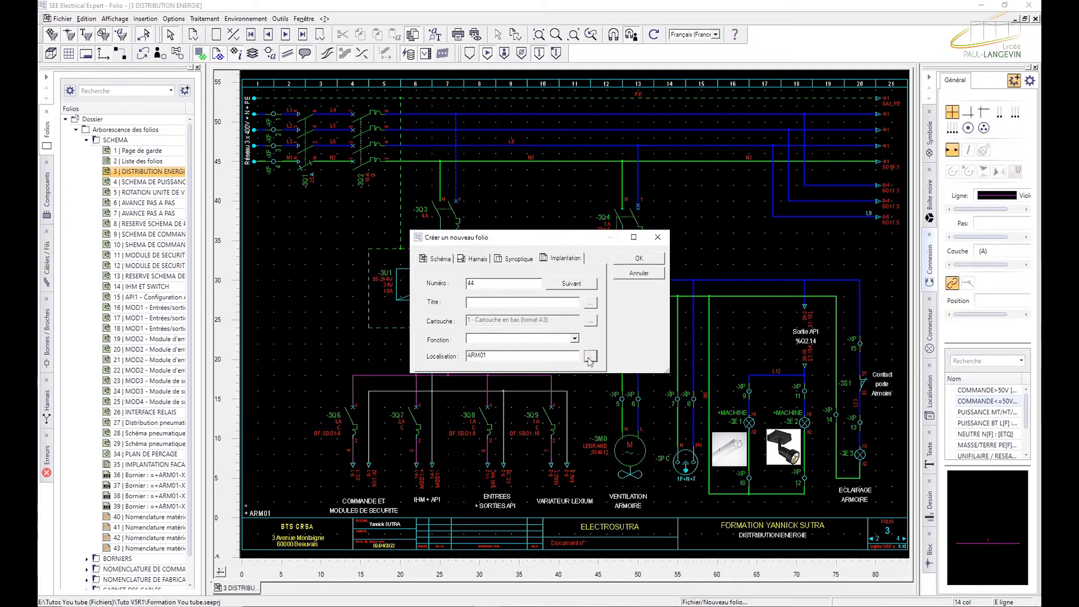
double_click(579, 195)
Title the new folio IMPLANTATION ARMOIRE and create it.
click(479, 302)
text(IH)
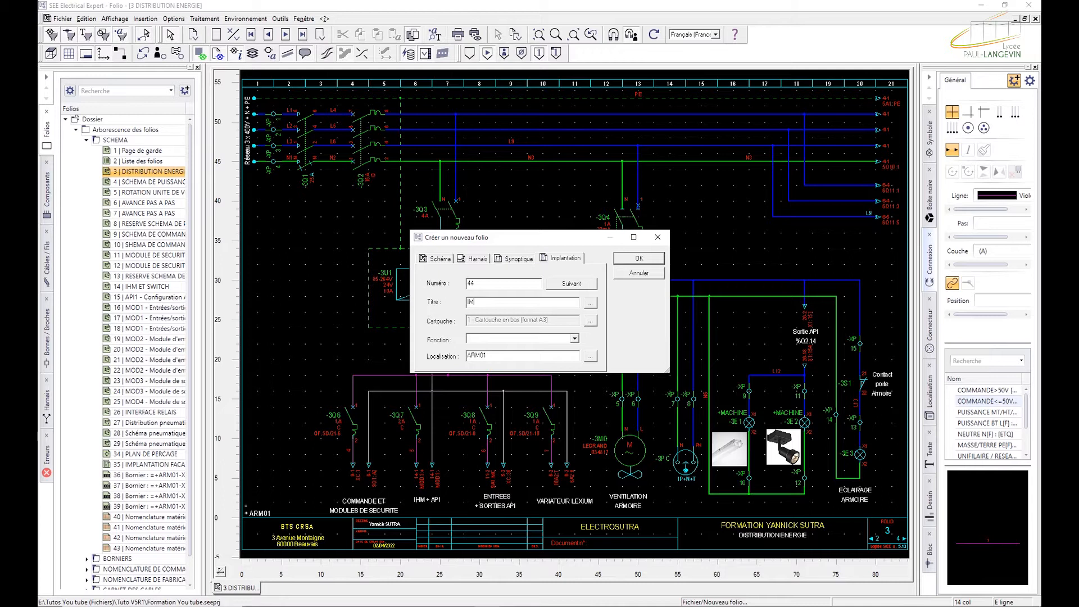
text(PLA)
key(BackSpace)
key(BackSpace)
text(TATION)
click(509, 302)
click(639, 258)
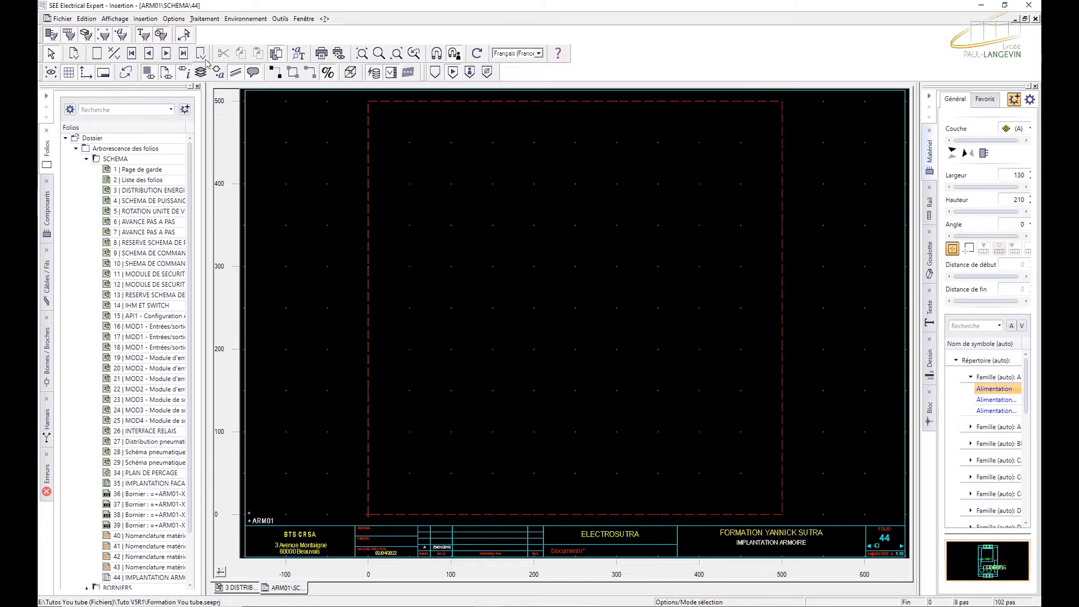
Start inserting a cabinet (Armoire) on the folio and open the selection of its material reference.
click(145, 19)
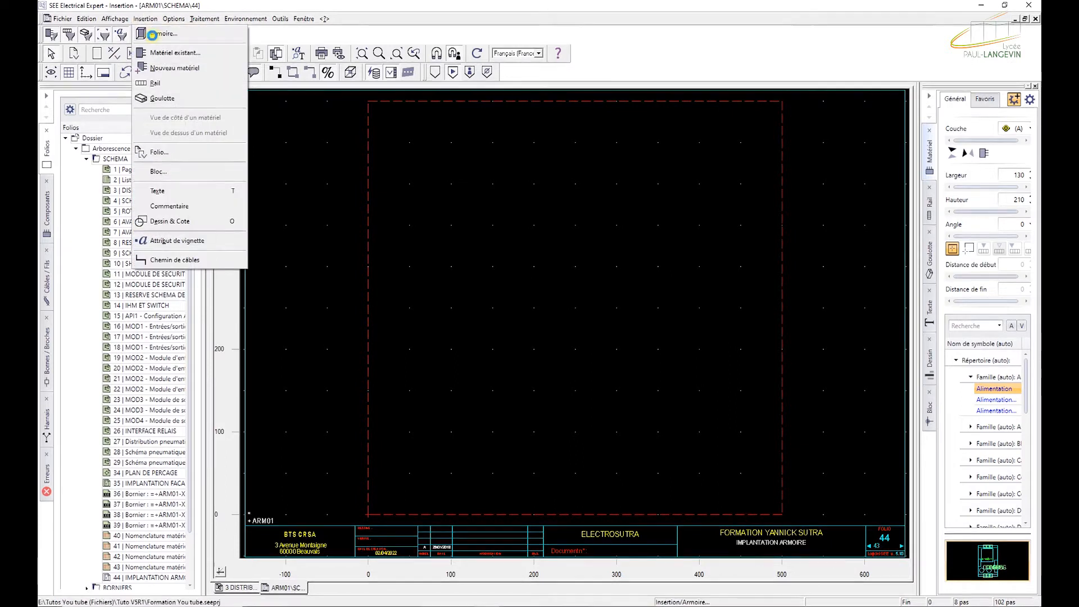
click(154, 34)
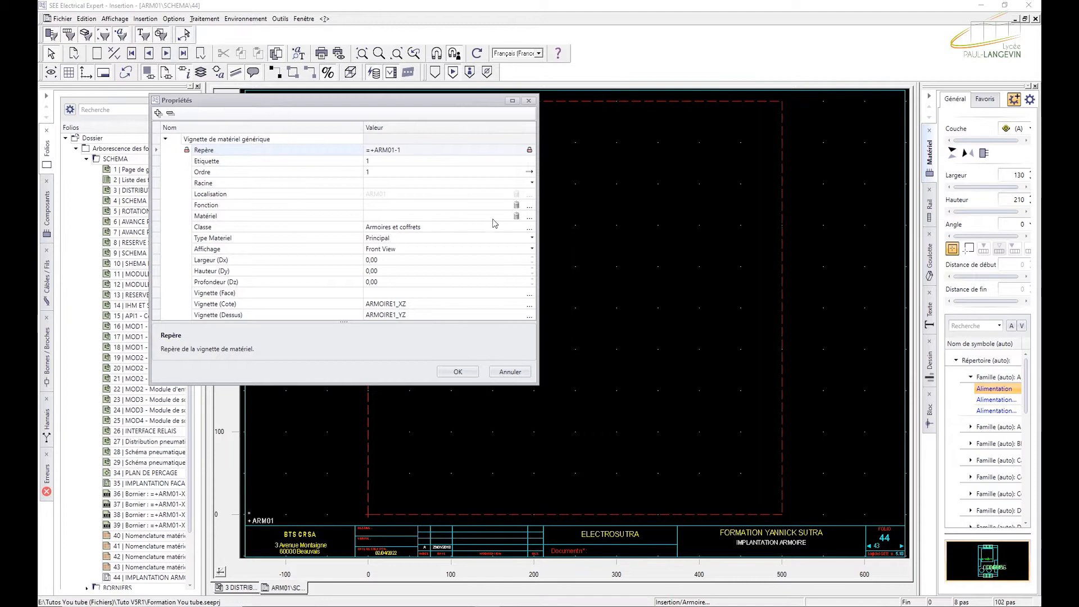
click(529, 216)
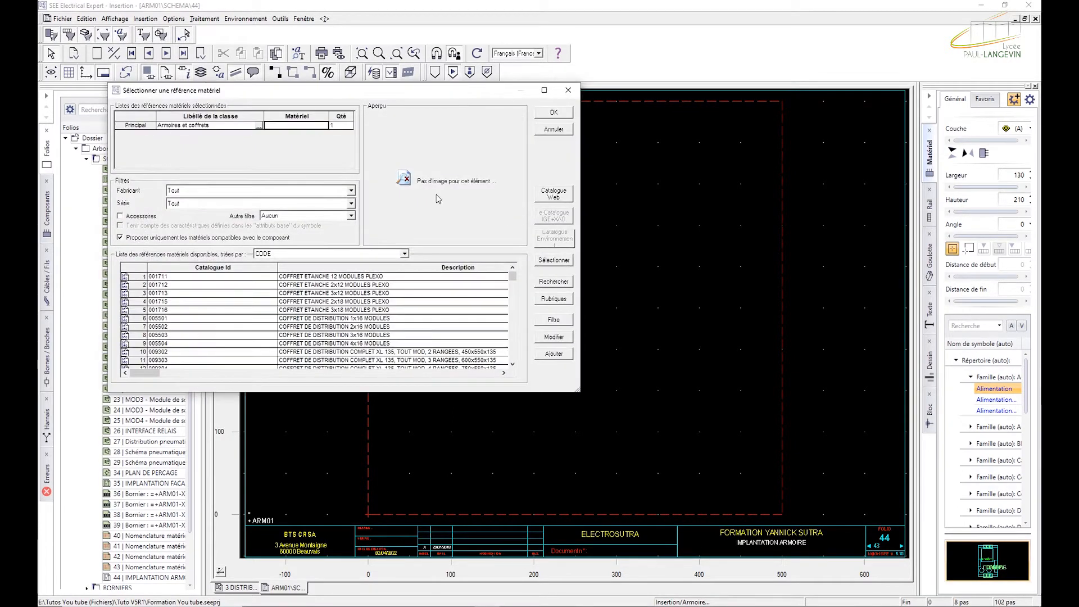
Try to assign the material reference MAS088040 to the cabinet.
click(283, 126)
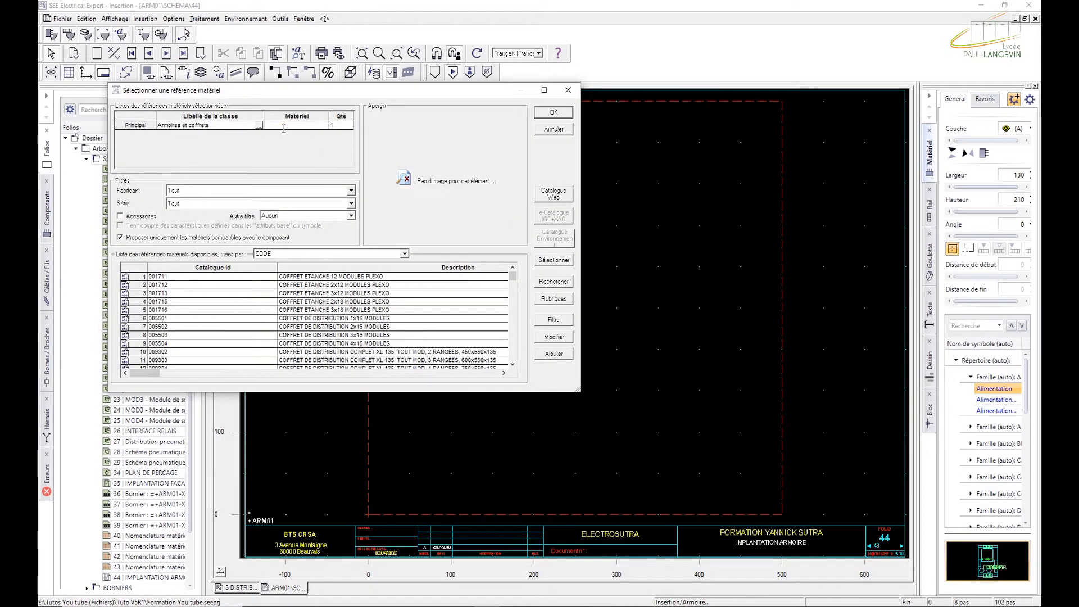
text(MAS)
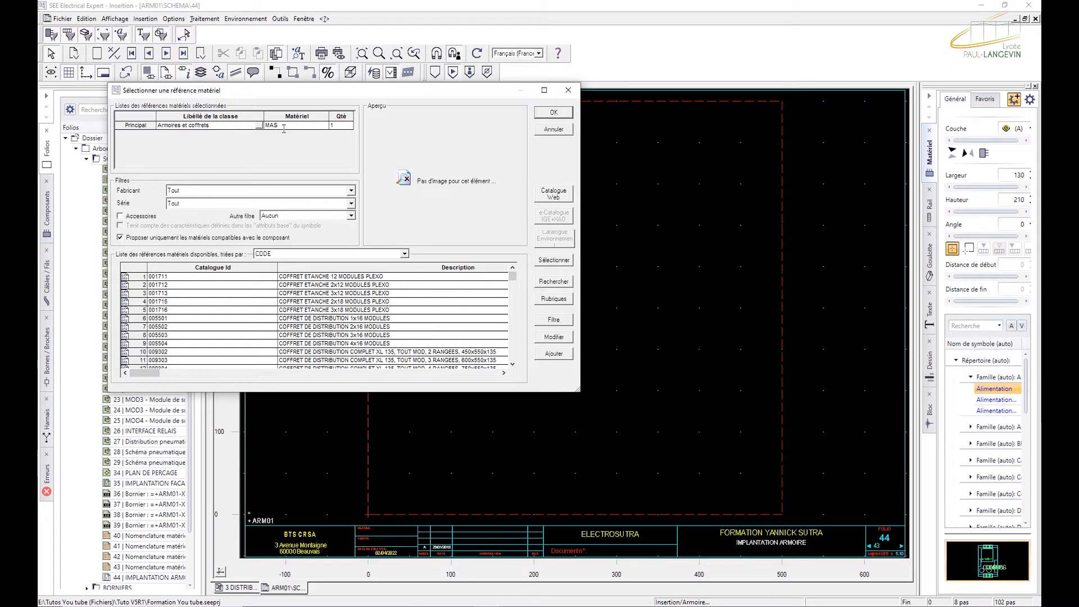
text(088040)
click(295, 125)
drag(298, 124, 216, 126)
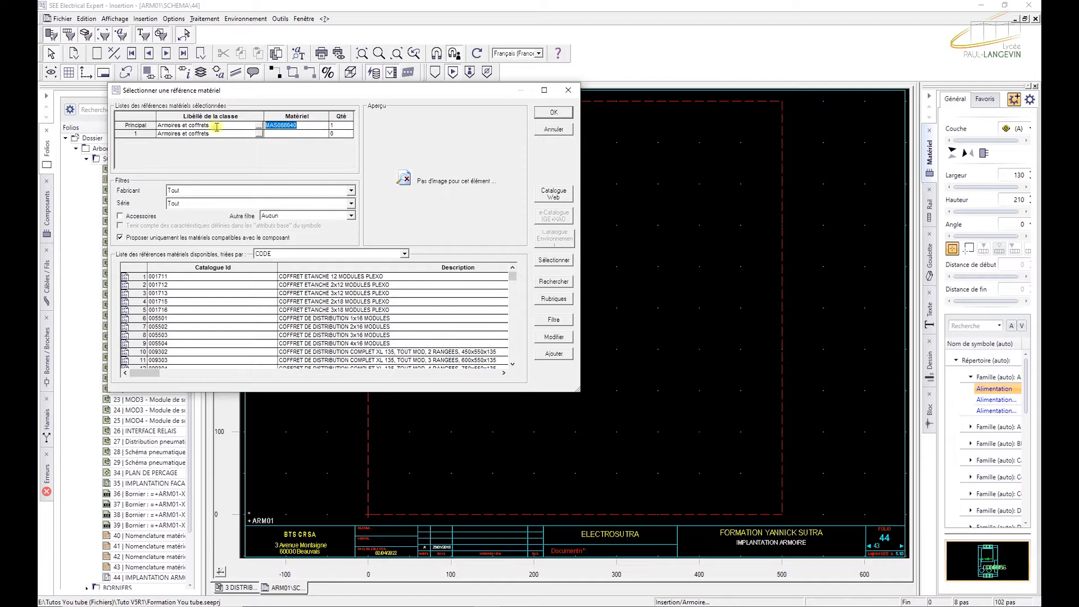
click(553, 112)
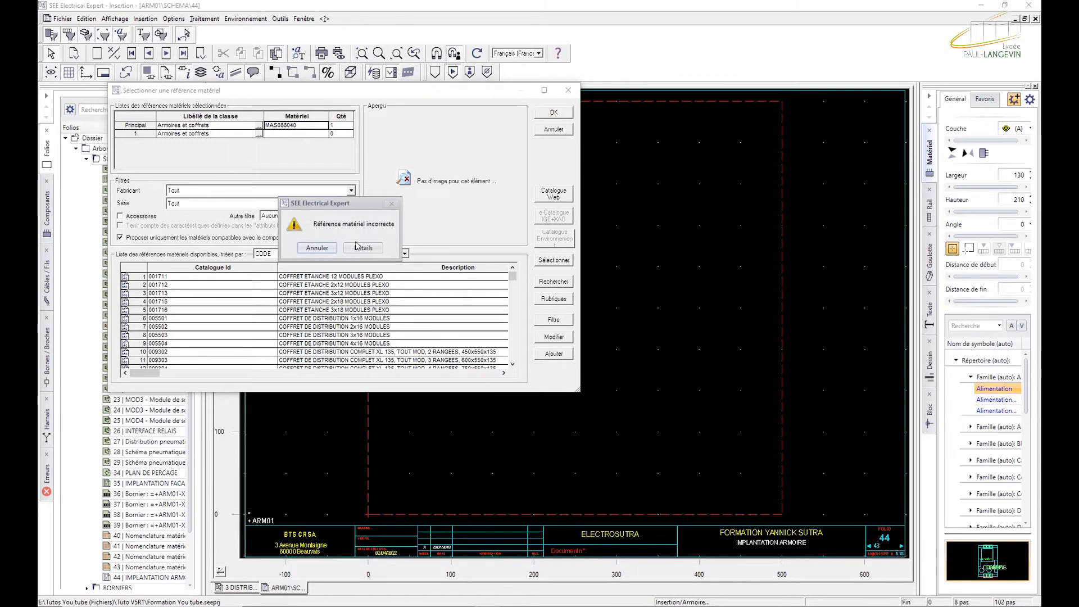
click(317, 247)
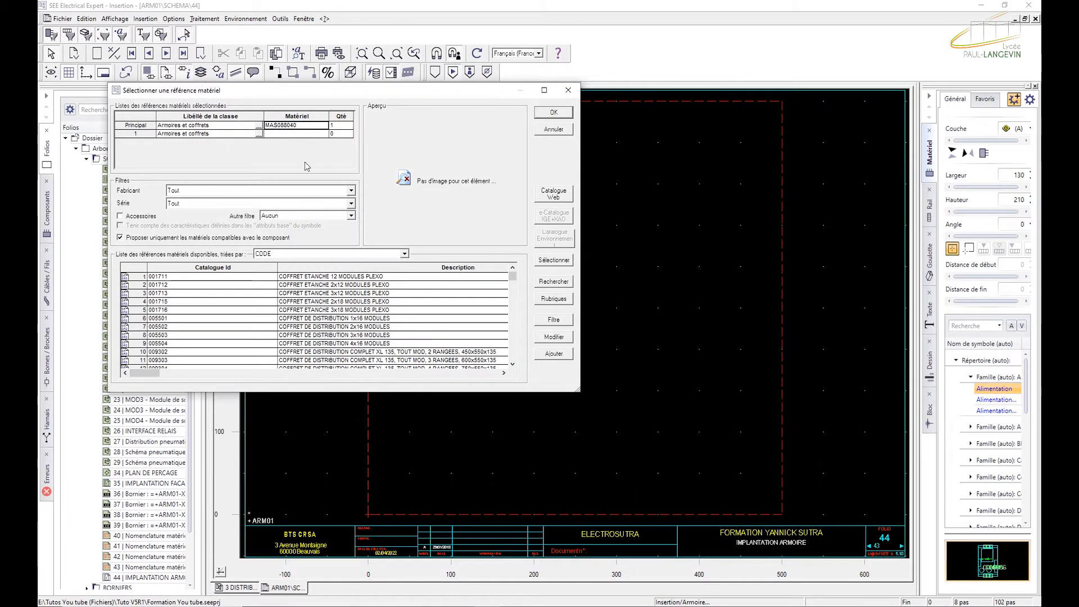
Try to assign the material reference MAS080040 to the cabinet.
click(280, 125)
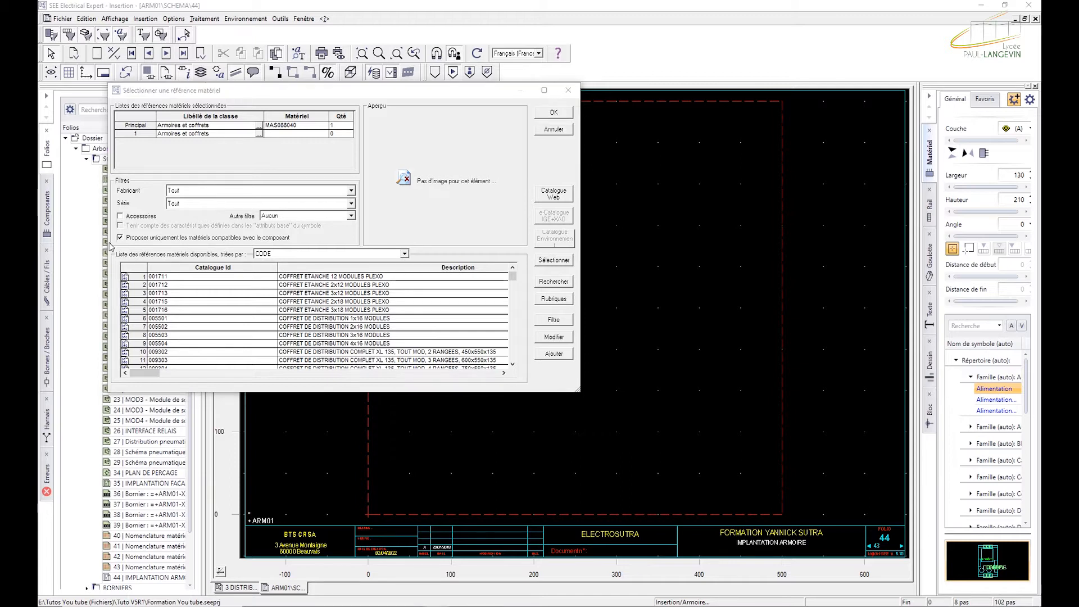
click(303, 124)
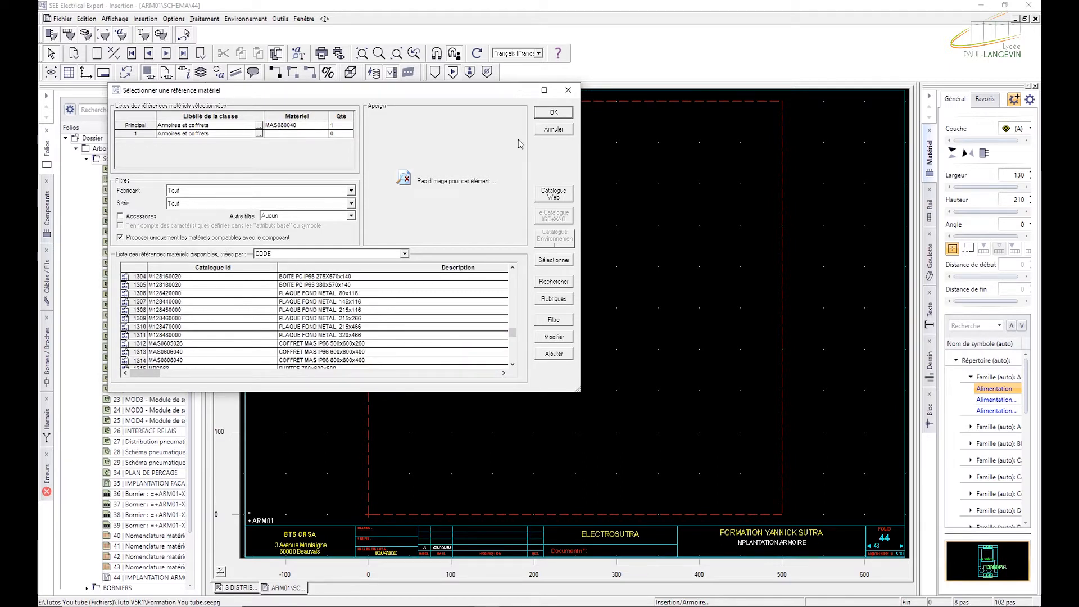
click(551, 113)
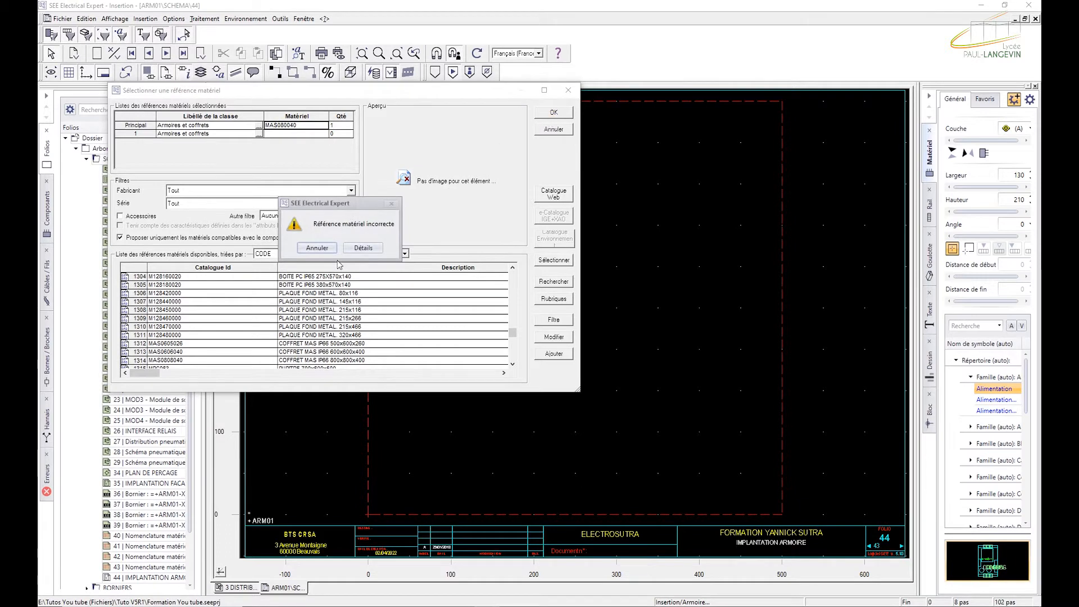
click(317, 248)
Assign the material reference MAS0808040 to the cabinet and insert it on the folio.
drag(298, 128, 242, 122)
text(MAS0808040)
click(302, 134)
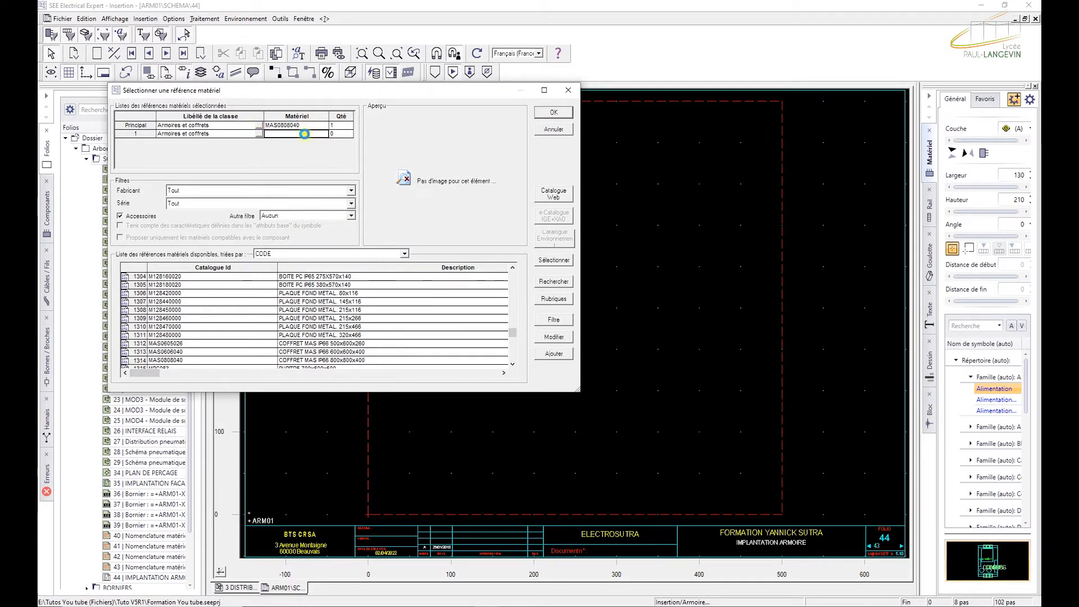
click(552, 113)
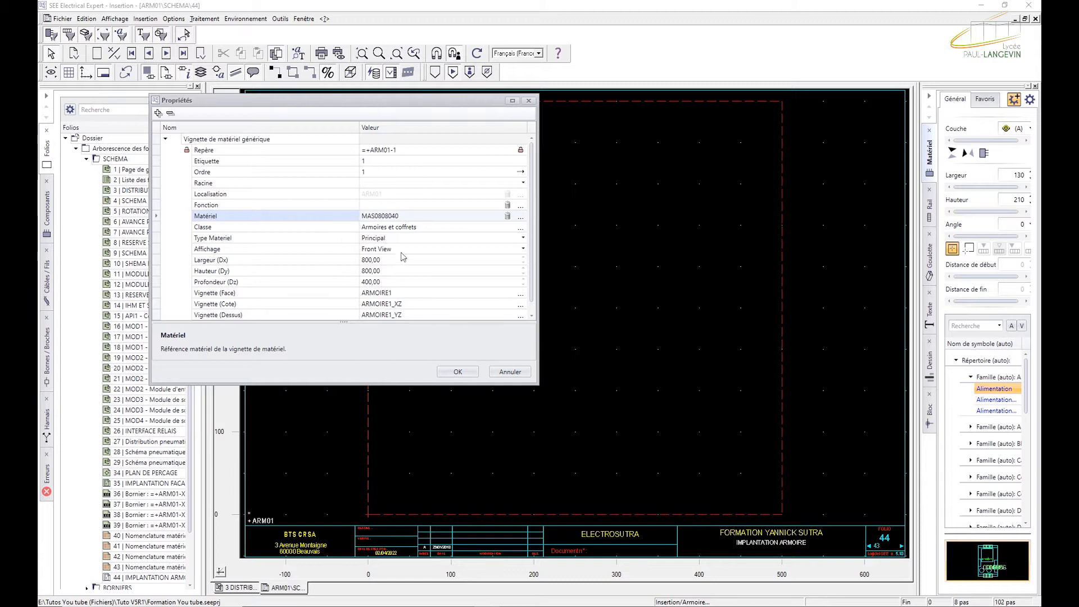
click(458, 371)
Open the folio's scale and title block settings, try a larger scale value and centre the cabinet in the title block.
scroll(505, 326, down, 3)
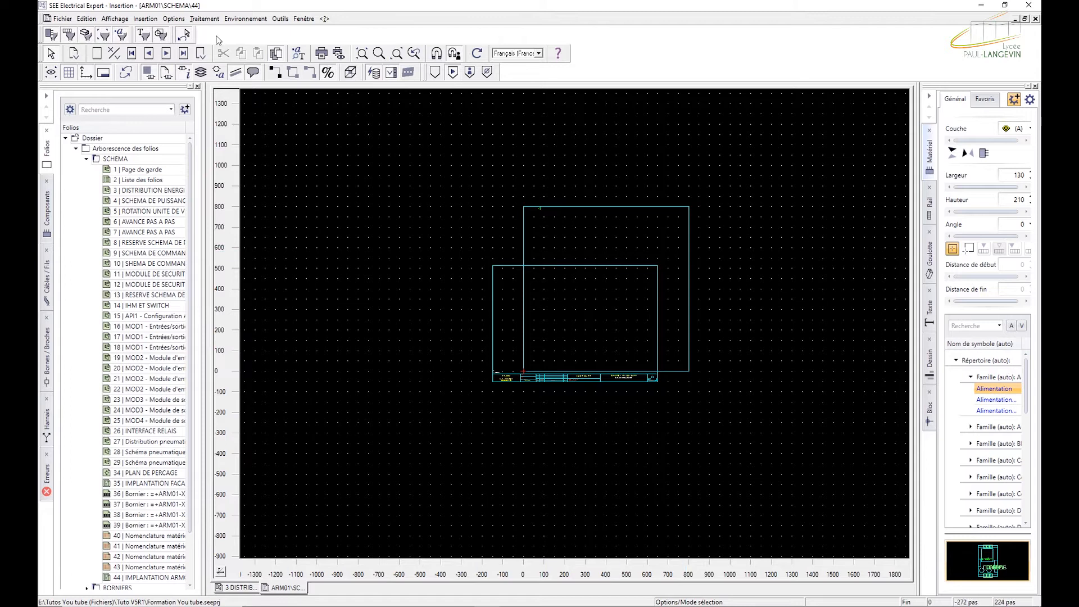
click(168, 22)
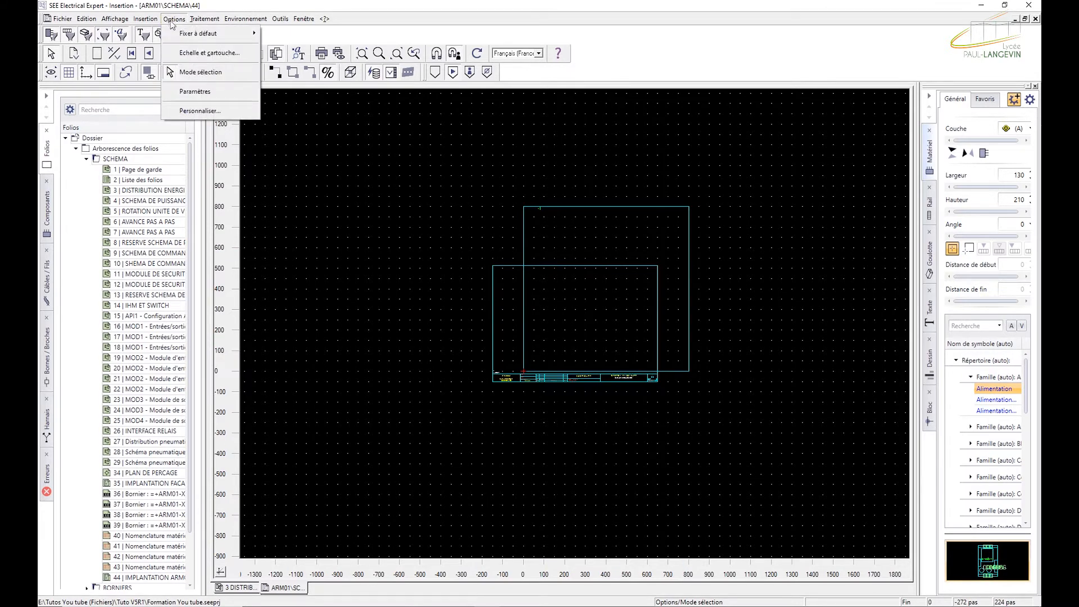
click(201, 53)
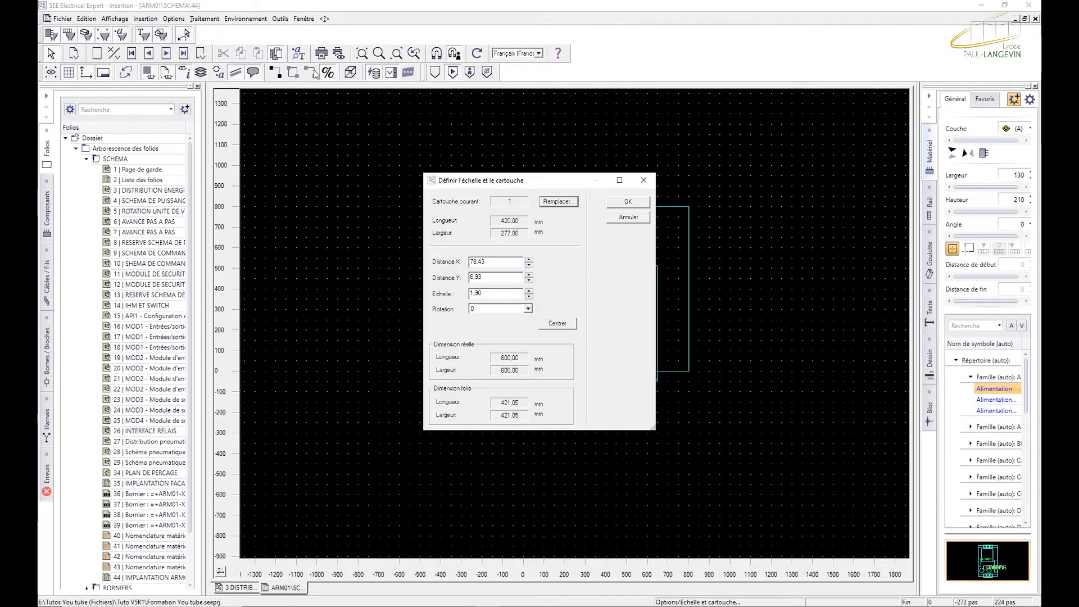
click(555, 324)
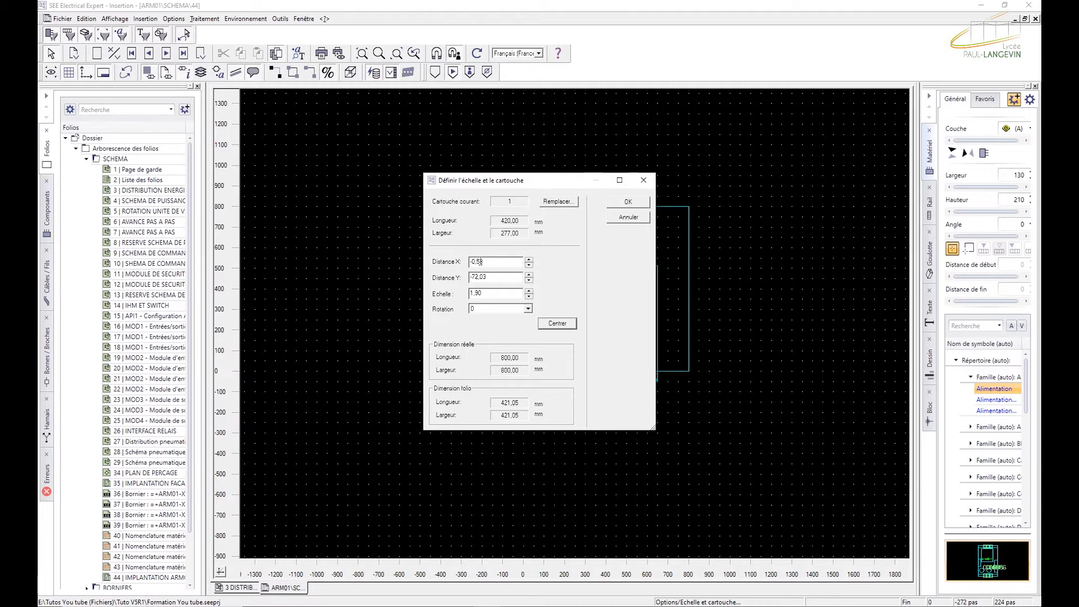
drag(548, 181, 358, 189)
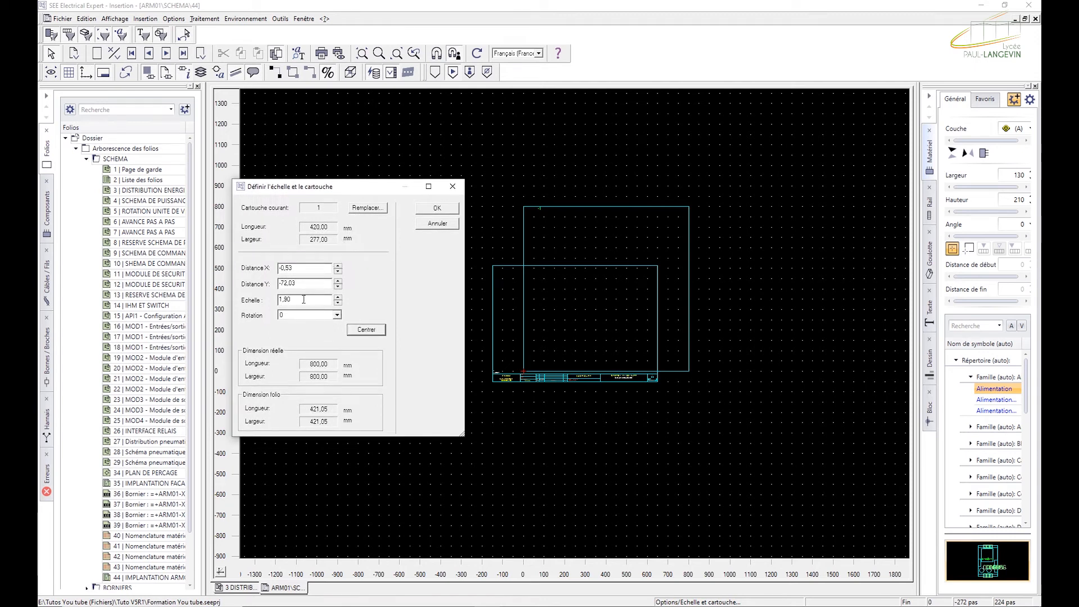
click(338, 297)
click(366, 330)
Set the folio scale to 3,5, centre the cabinet again and apply the settings.
drag(316, 299, 266, 303)
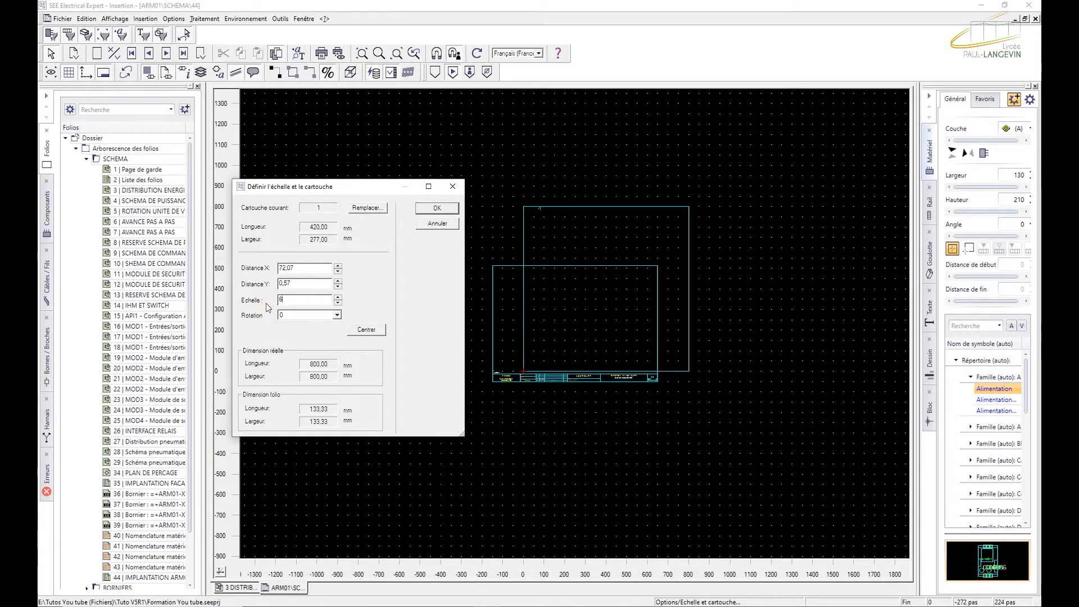
text(6)
key(BackSpace)
text(3,5)
click(366, 329)
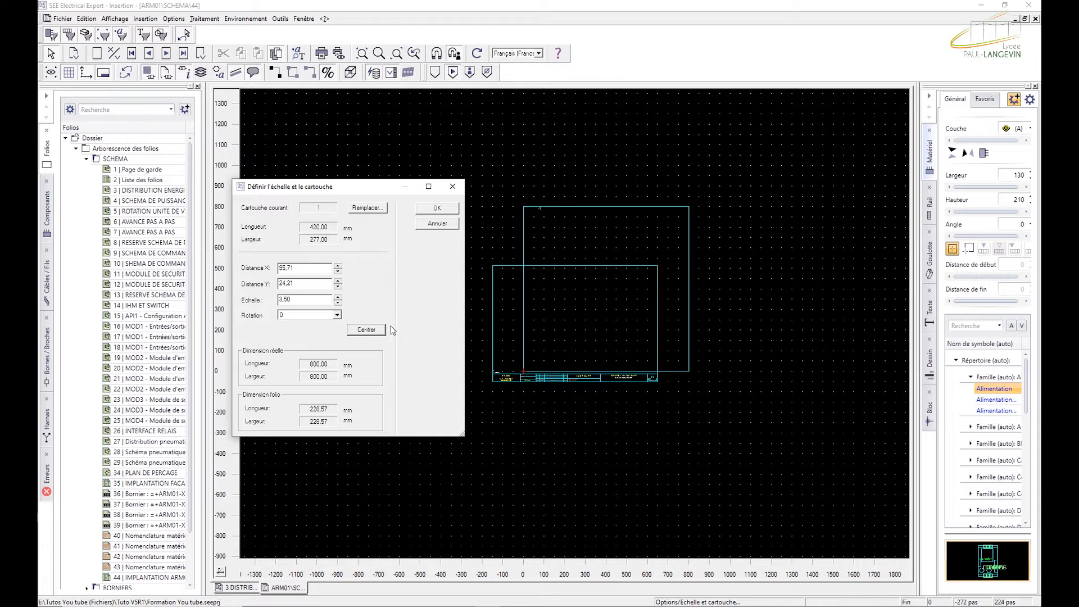
click(433, 209)
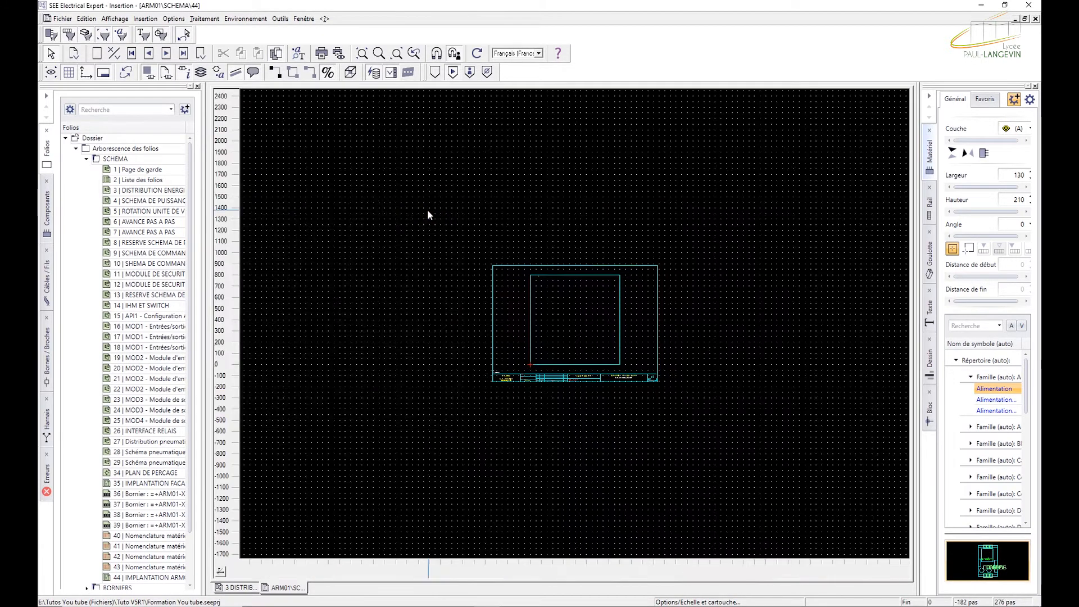
Place a horizontal cabinet rail (Rail d'armoire), 470 wide and 40 high, in the upper part of the cabinet.
scroll(611, 300, up, 1)
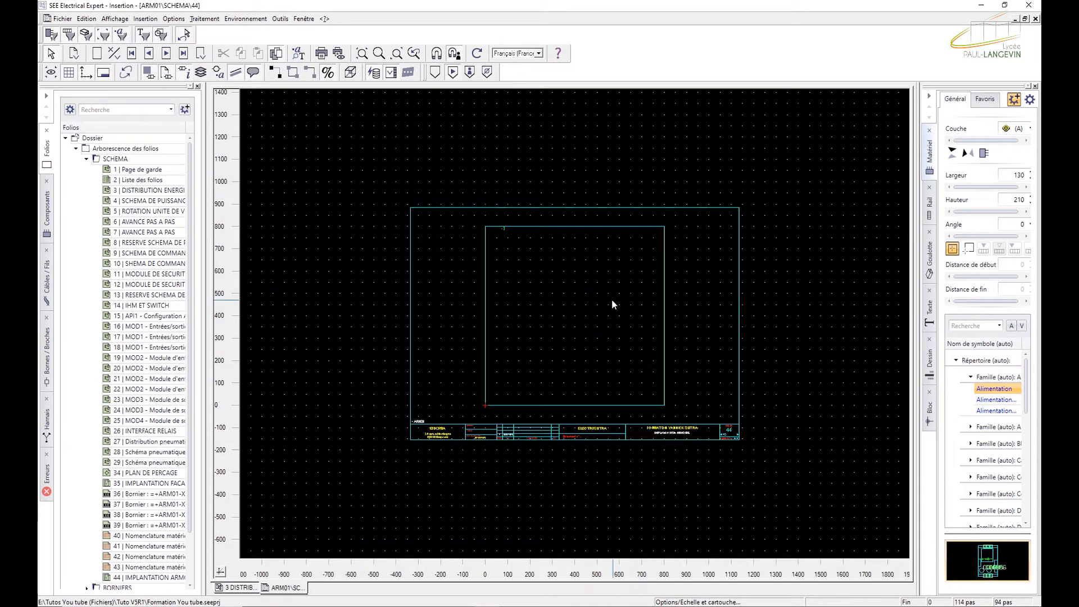
scroll(618, 276, up, 1)
scroll(618, 275, down, 1)
scroll(514, 258, up, 1)
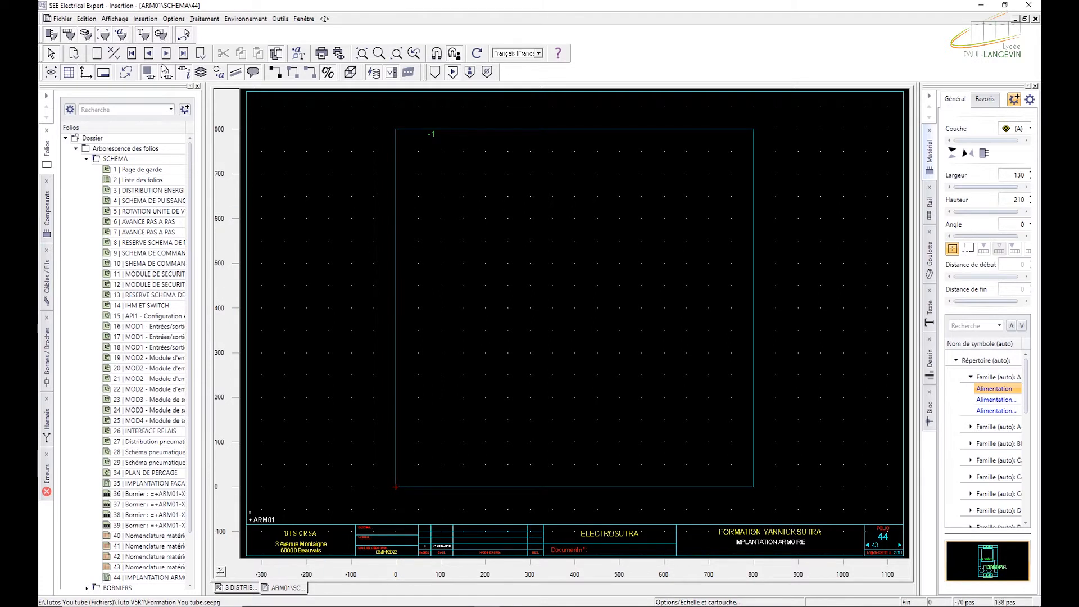
click(145, 19)
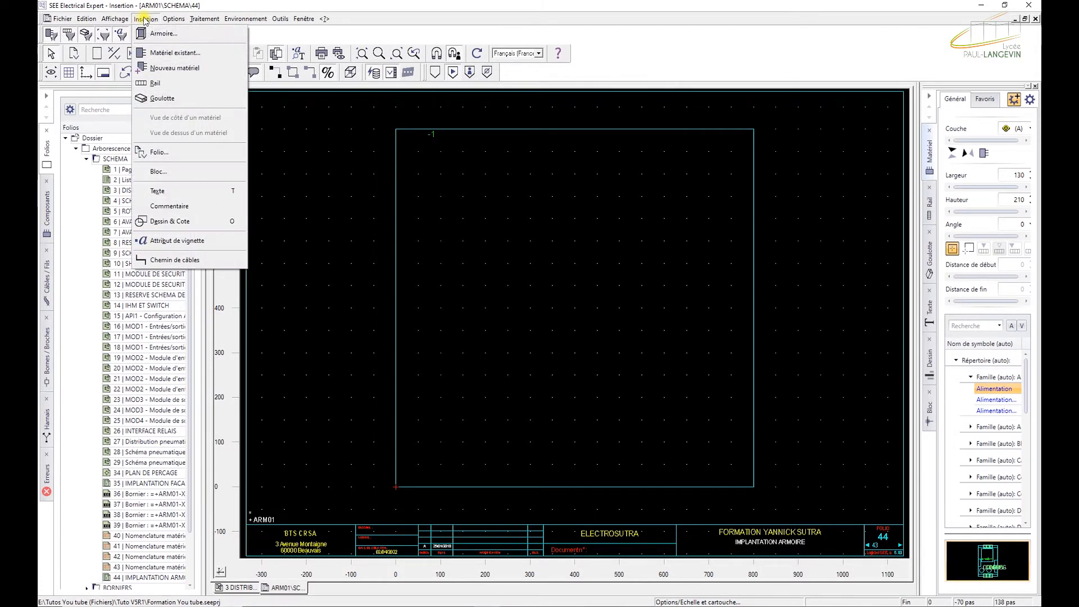
click(157, 83)
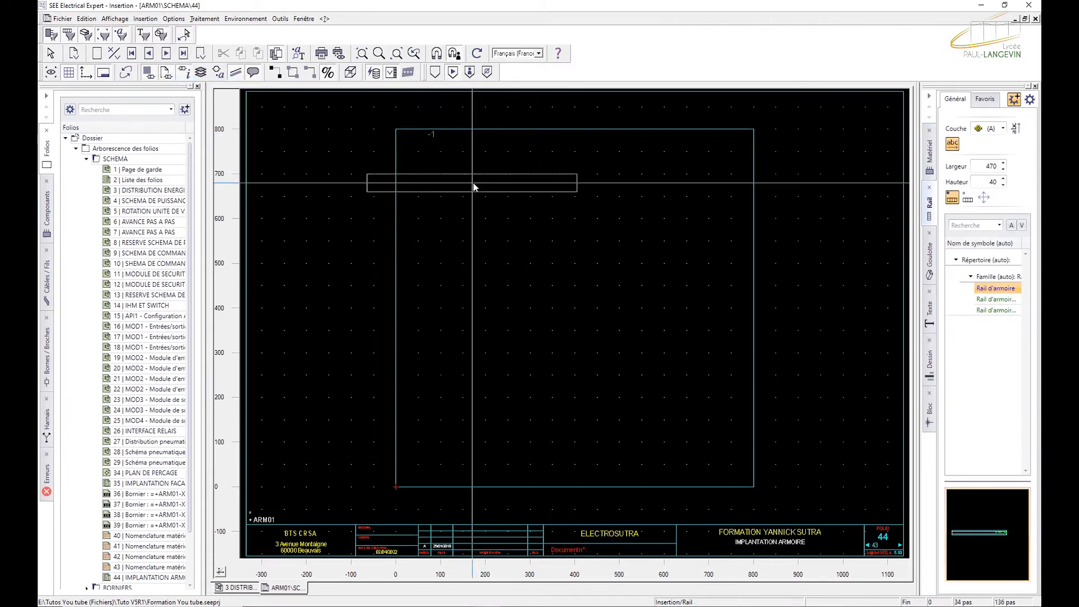
click(549, 201)
key(Escape)
Stretch the rail to a width of about 650 and move it slightly up and to the left within the cabinet.
click(513, 201)
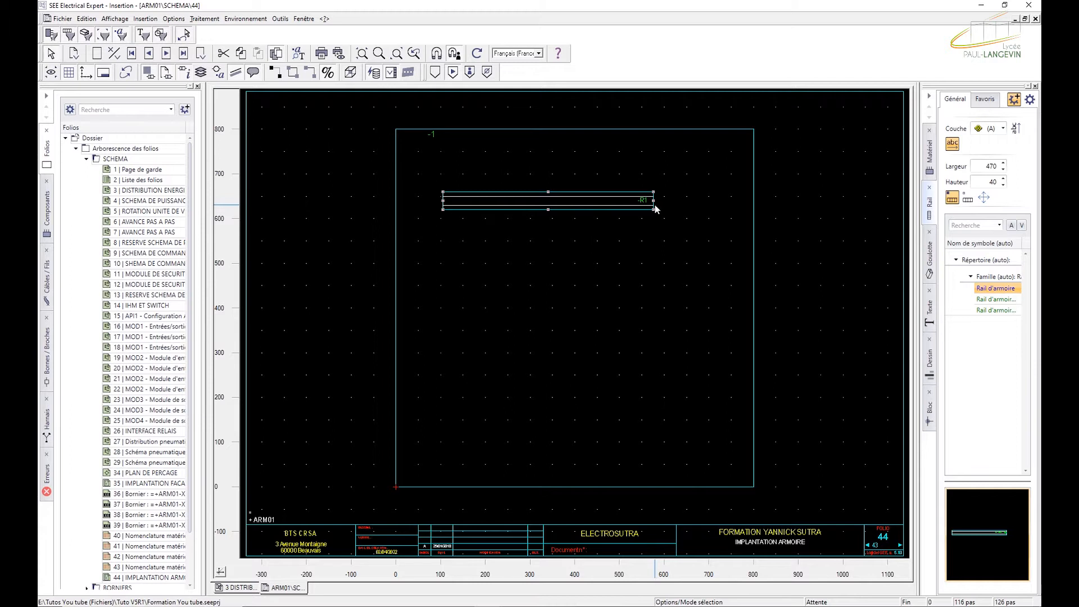
drag(653, 204, 730, 208)
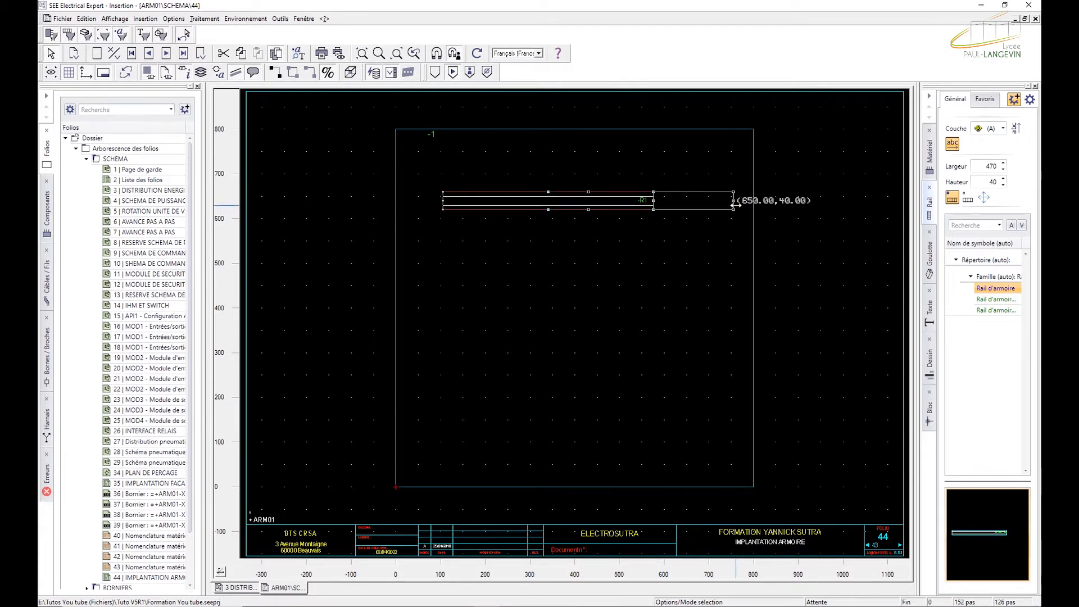
mouse_move(608, 207)
mouse_down()
mouse_move(591, 210)
mouse_move(595, 191)
mouse_up()
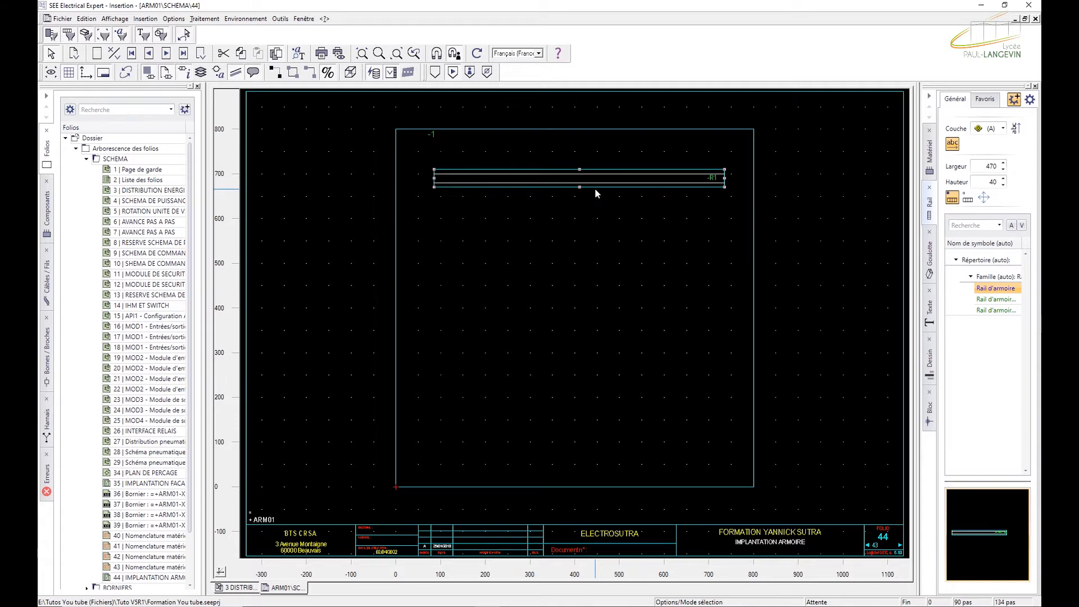
Switch rail insertion to the free-length mode and delete the existing rail from the cabinet.
click(967, 198)
click(511, 172)
key(Delete)
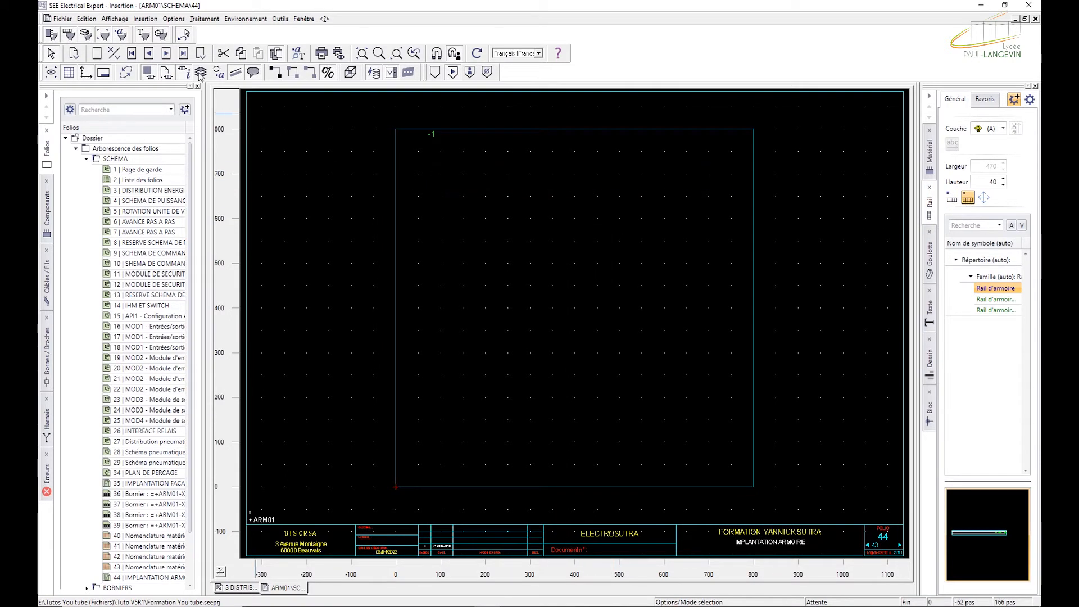
Draw a horizontal rail about 690 wide and 40 high across the upper part of the cabinet.
click(145, 18)
click(155, 82)
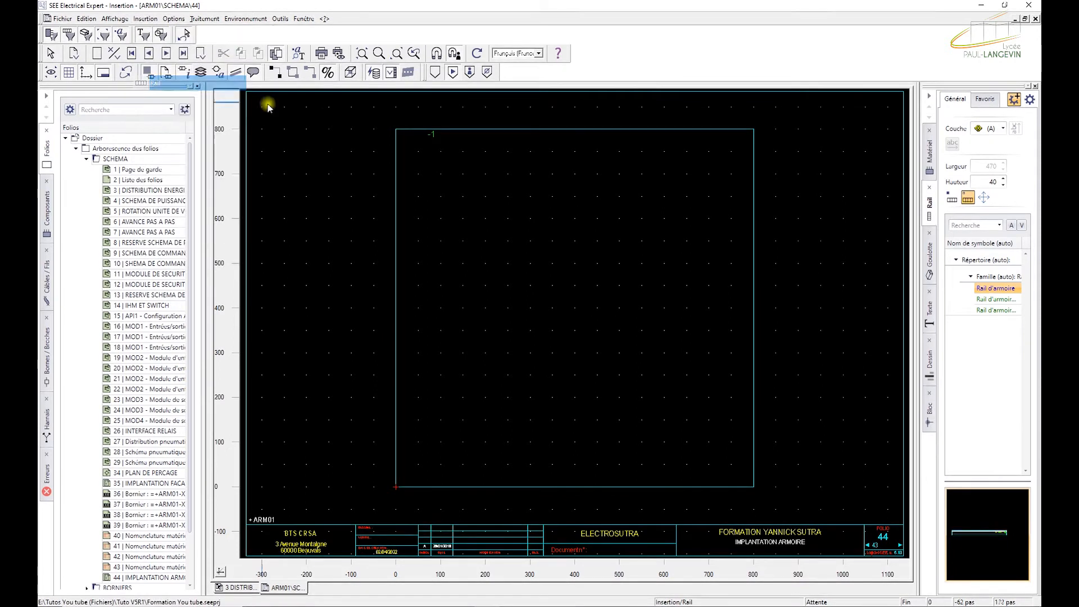
click(447, 192)
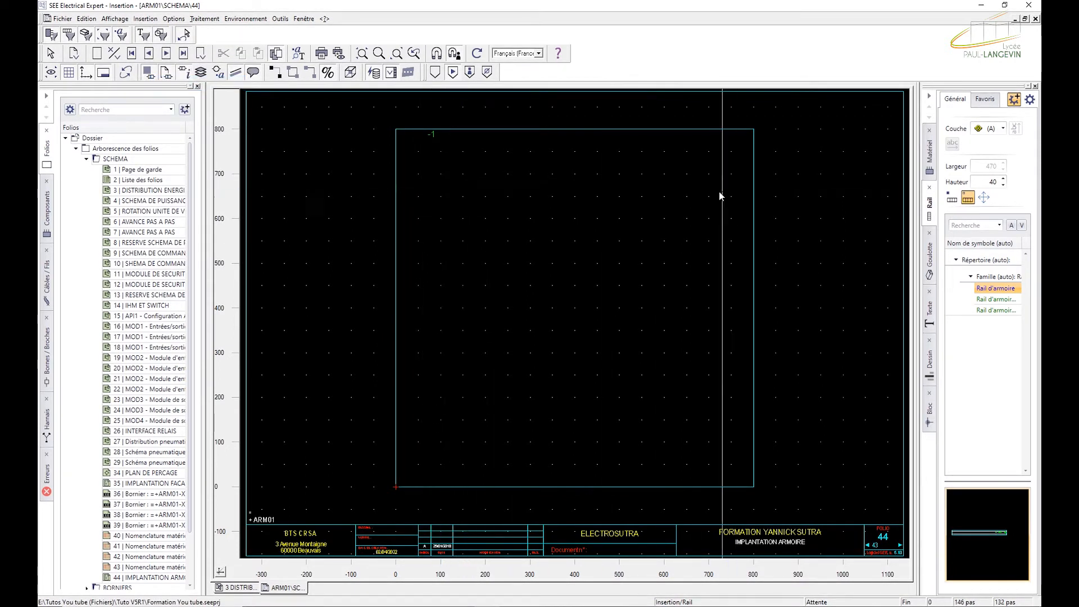
click(727, 187)
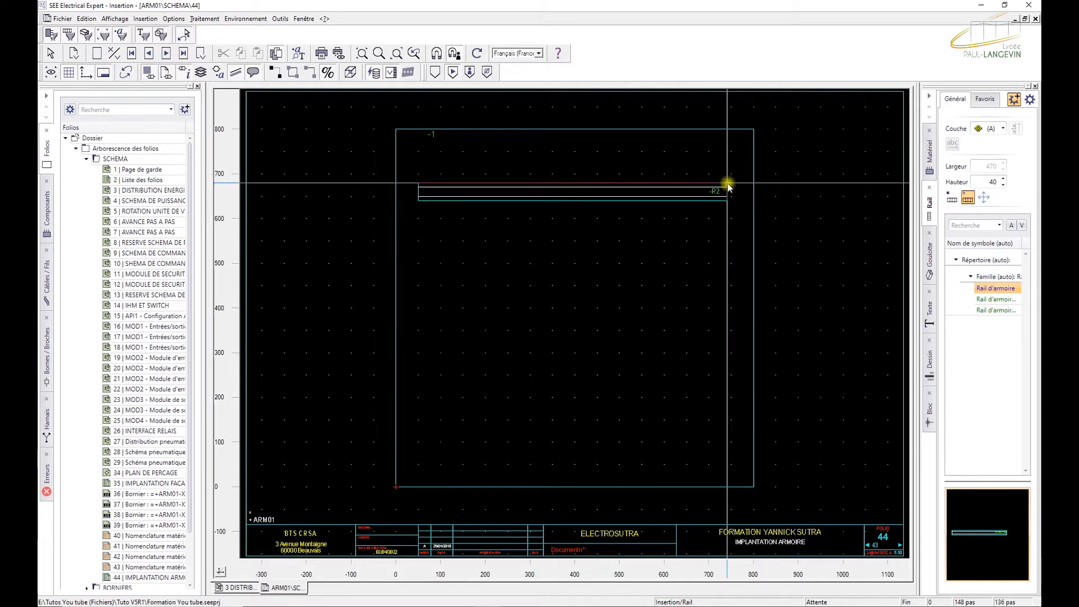
Draw a second rail of the same length below the first one and delete it again.
click(440, 276)
click(726, 268)
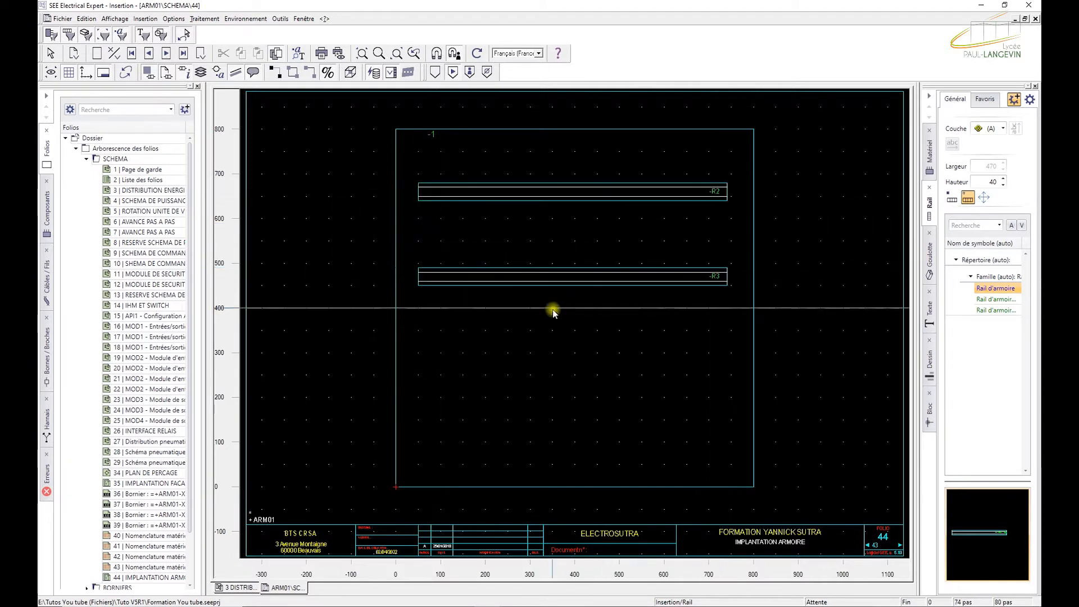
key(Escape)
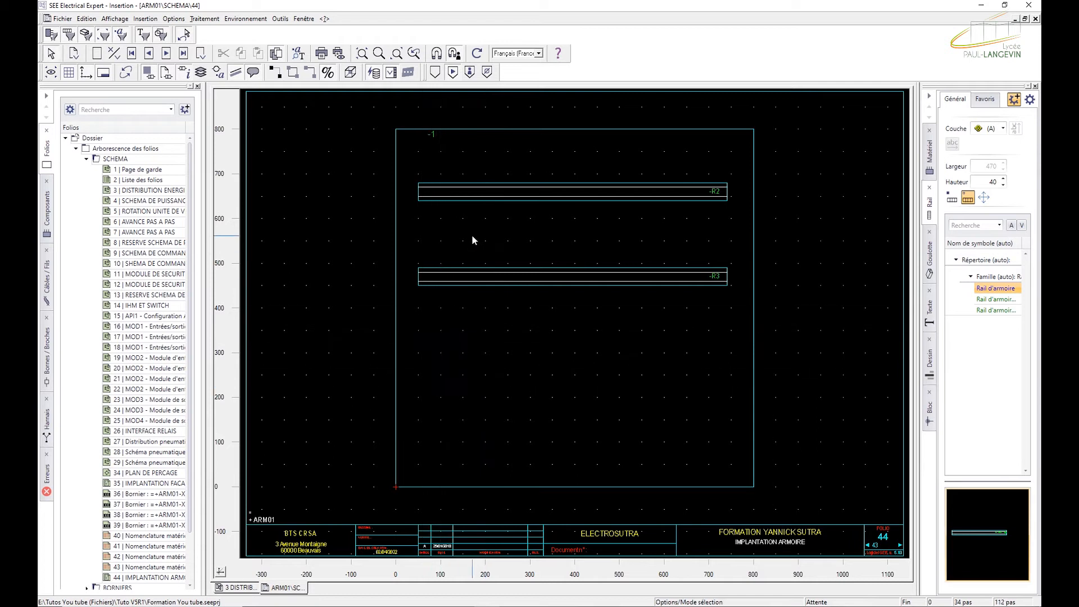
click(481, 276)
key(Delete)
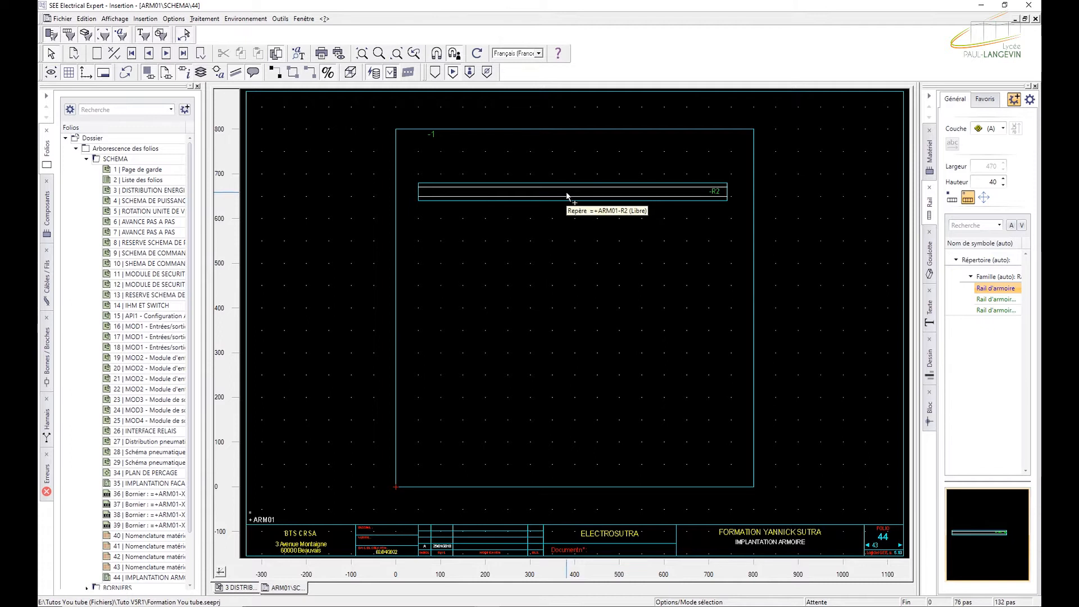
Assign the material reference 009213 (RAIL UNIVERSEL XL) to the rail in its properties and apply it.
click(567, 195)
double_click(566, 192)
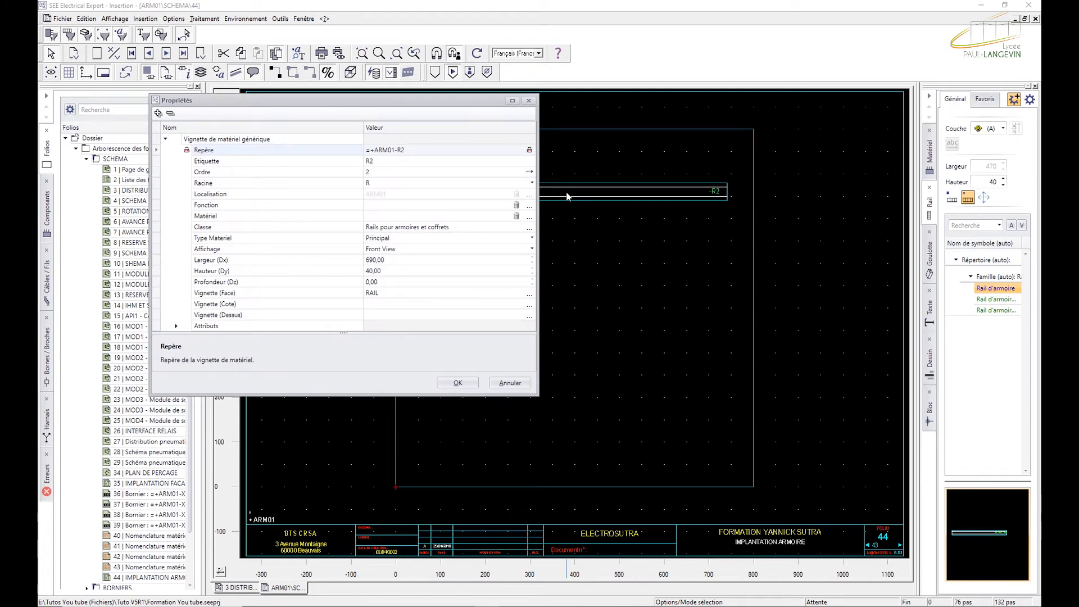
click(528, 226)
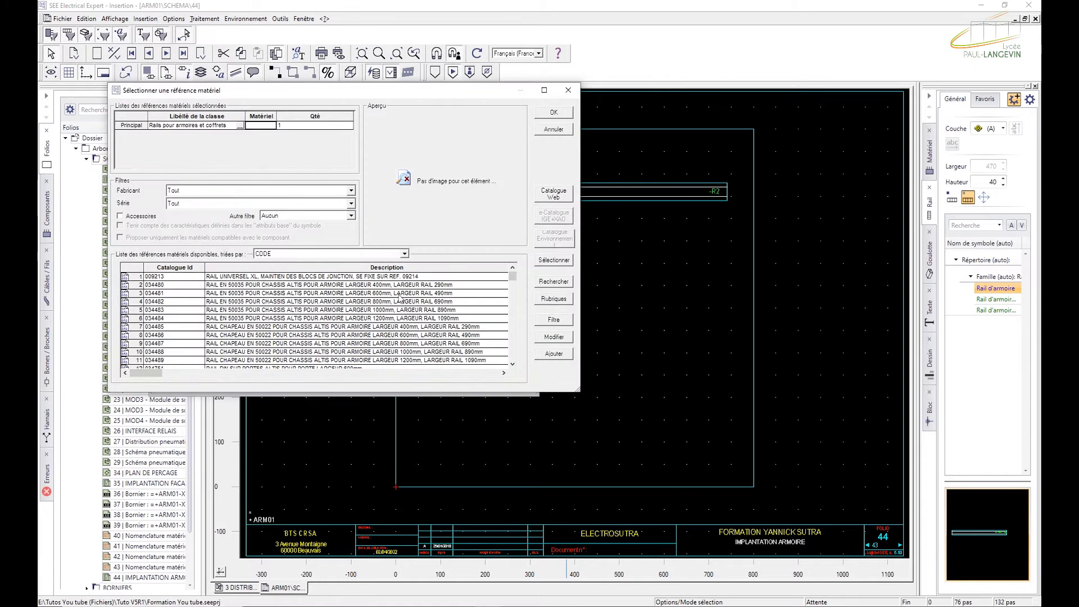
click(231, 191)
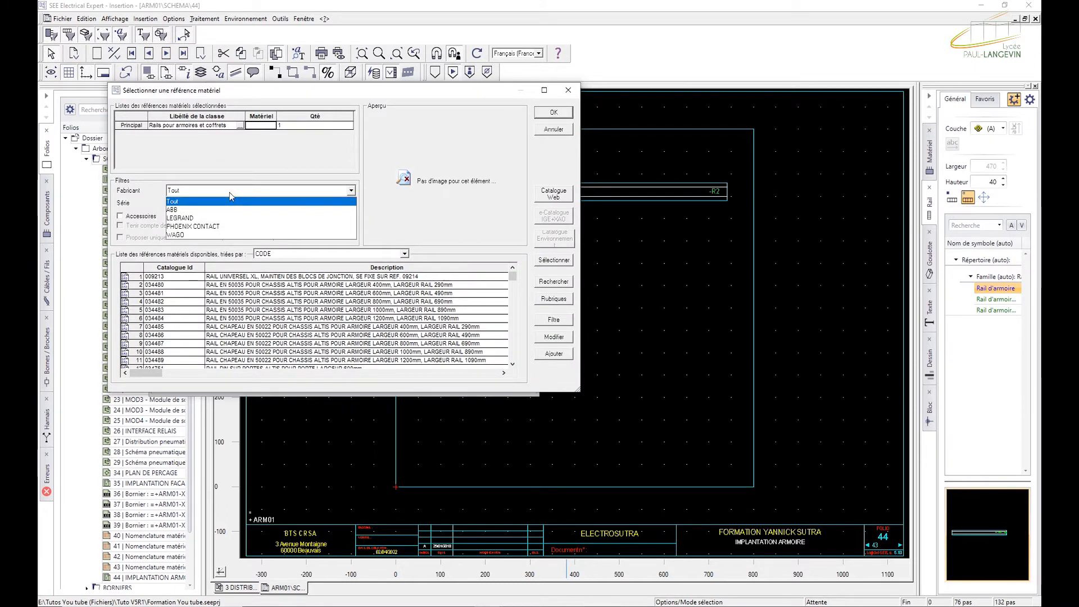
click(166, 270)
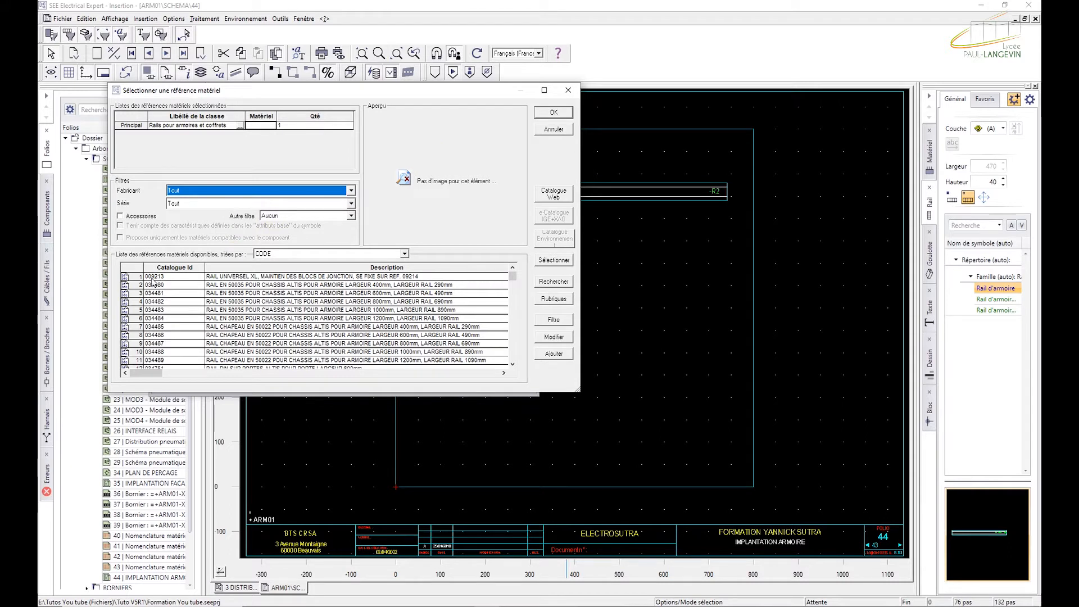
double_click(154, 277)
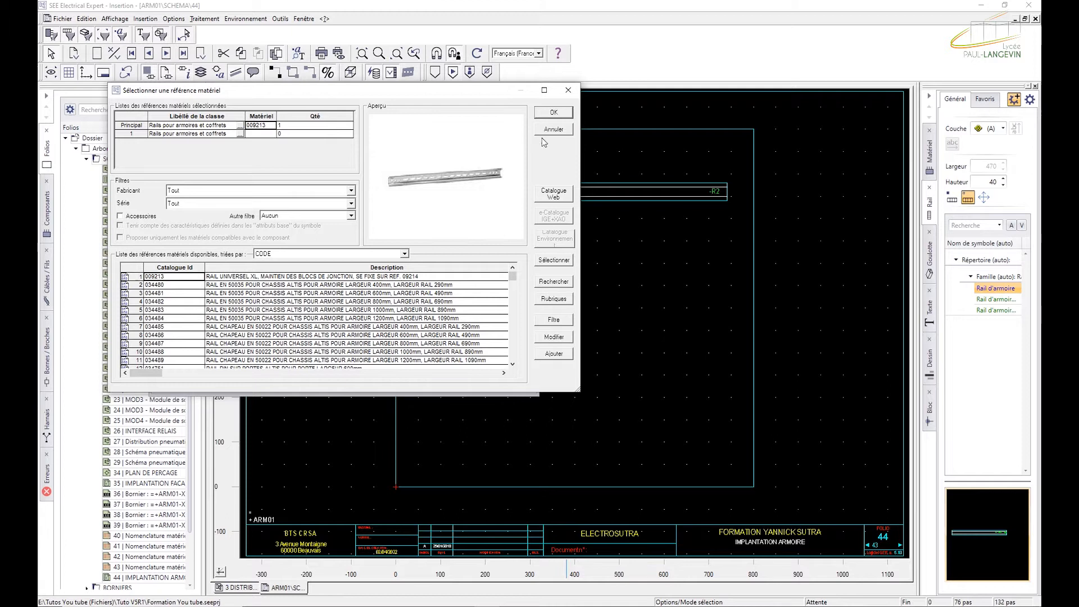
click(542, 113)
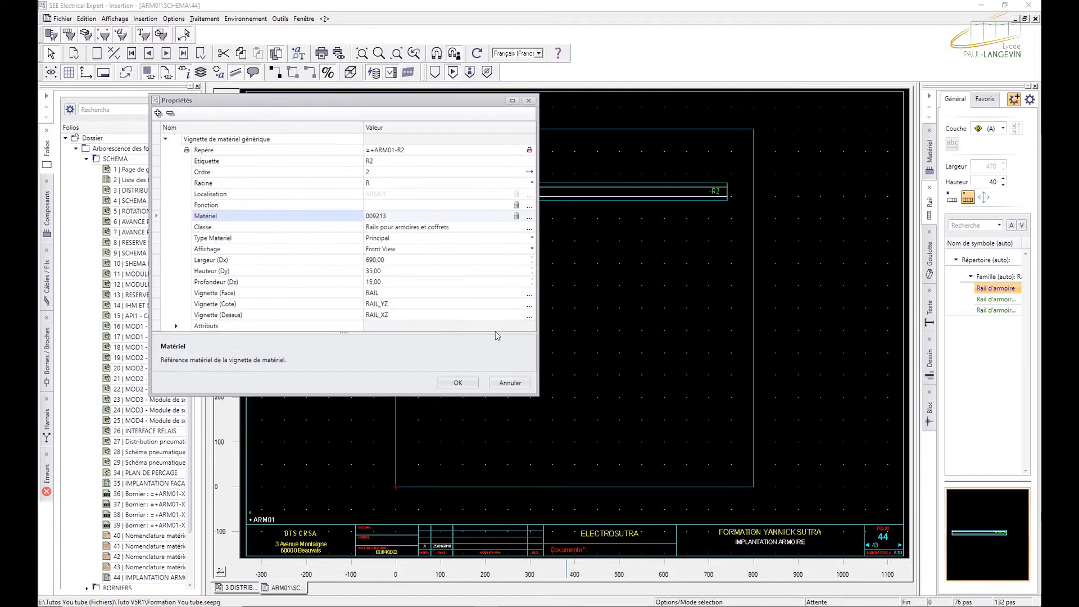
click(458, 383)
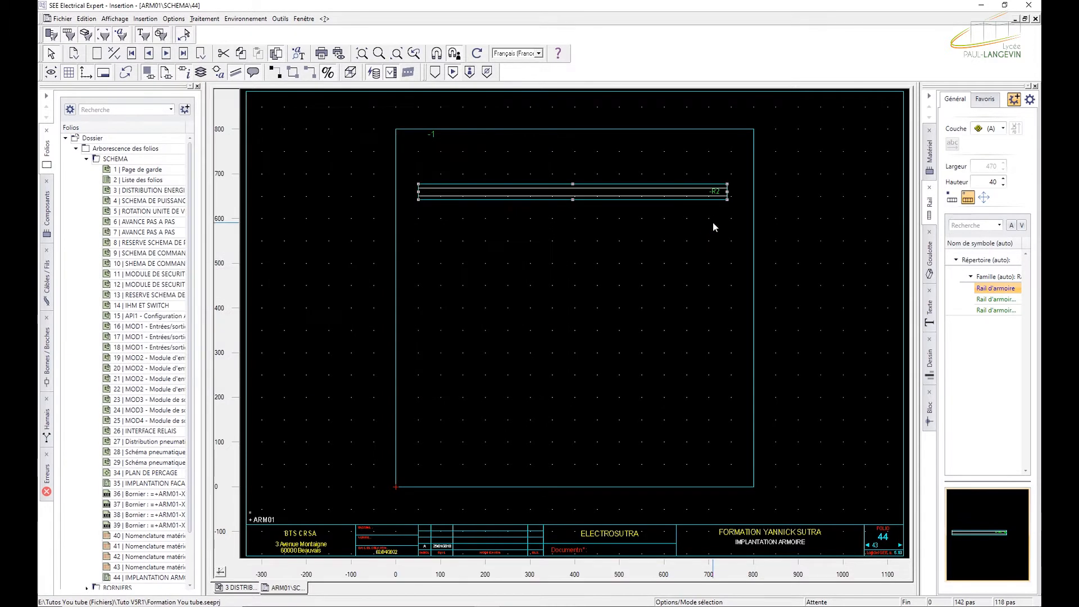
Copy the rail and paste three copies below it, aligned at the same left edge down to the cabinet's lower part.
right_click(622, 196)
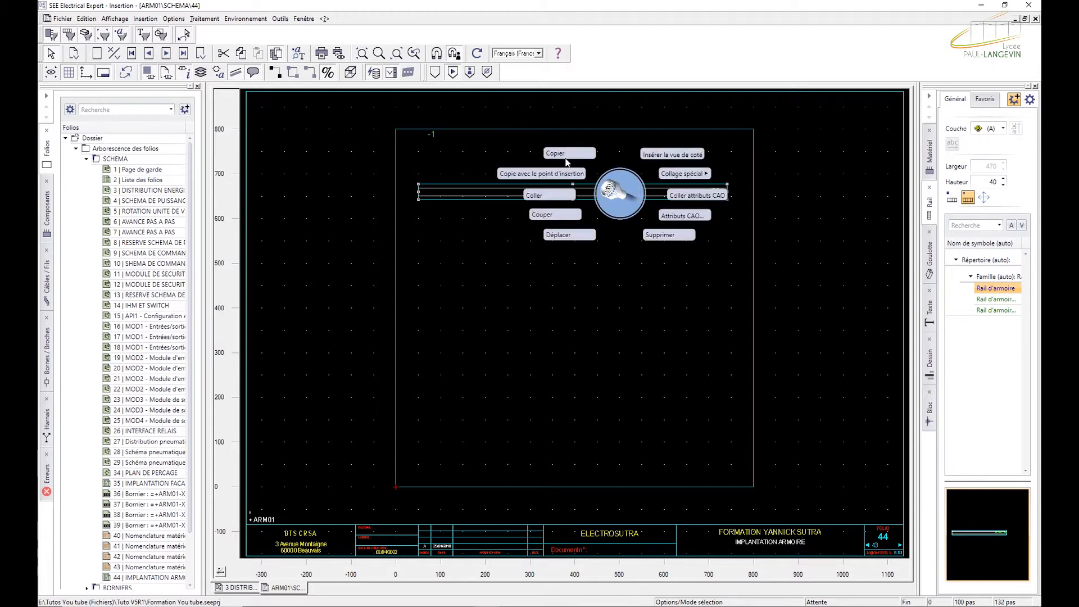
right_click(543, 307)
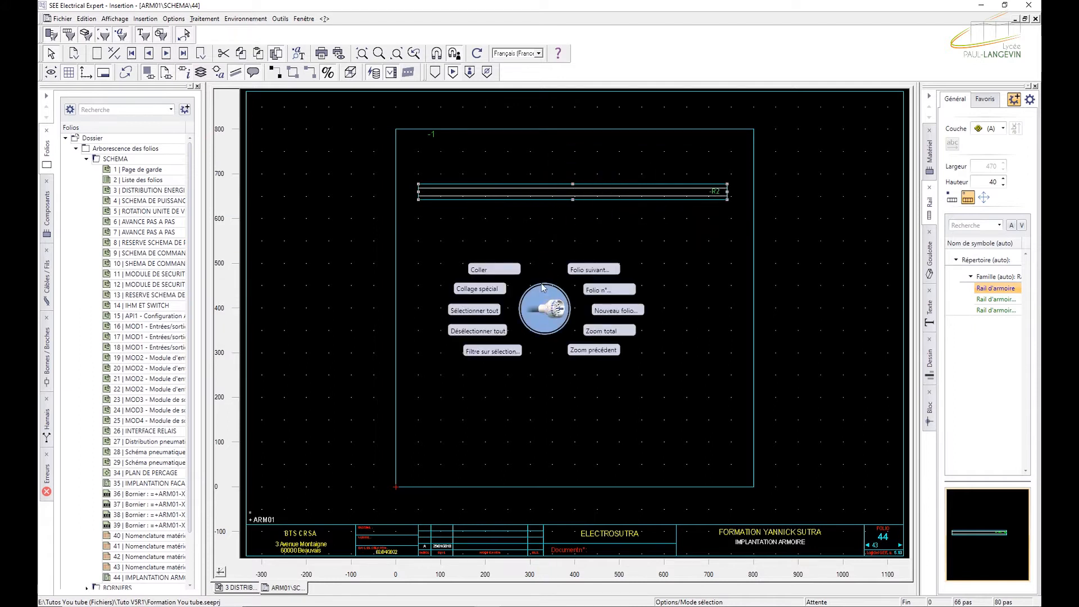
click(488, 269)
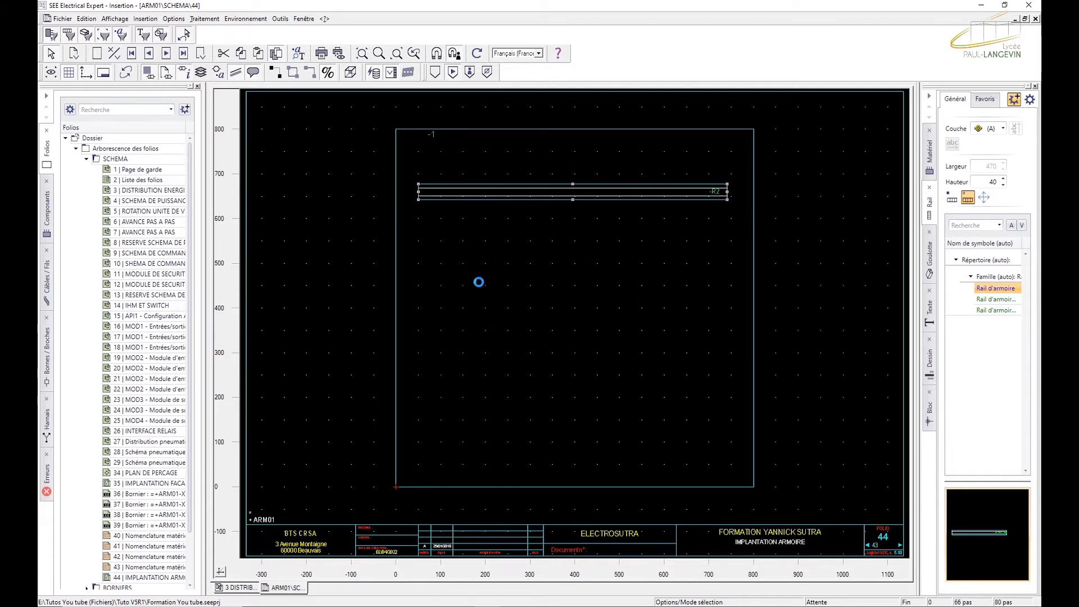
click(419, 288)
click(414, 418)
click(419, 440)
key(Escape)
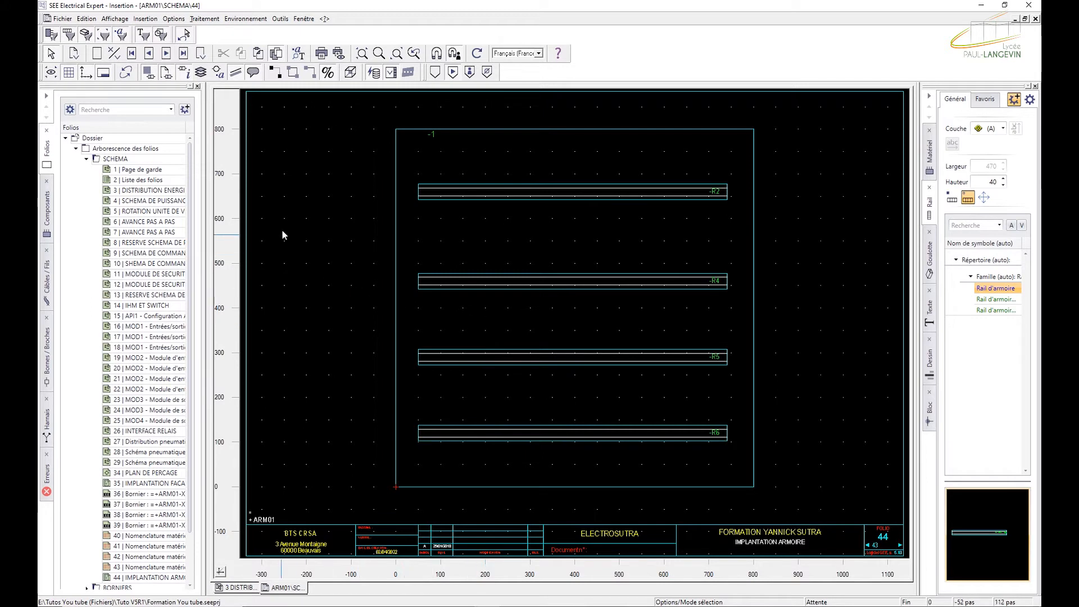
Draw a horizontal cable duct (Goulotte) about 710 wide and 90 high above the uppermost rail.
click(145, 19)
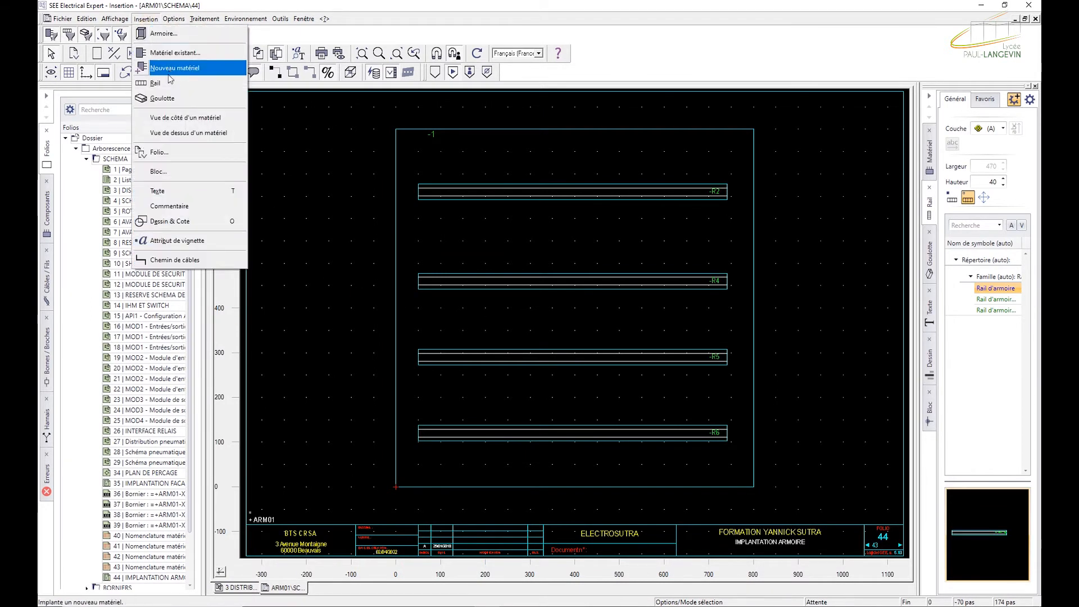
click(169, 99)
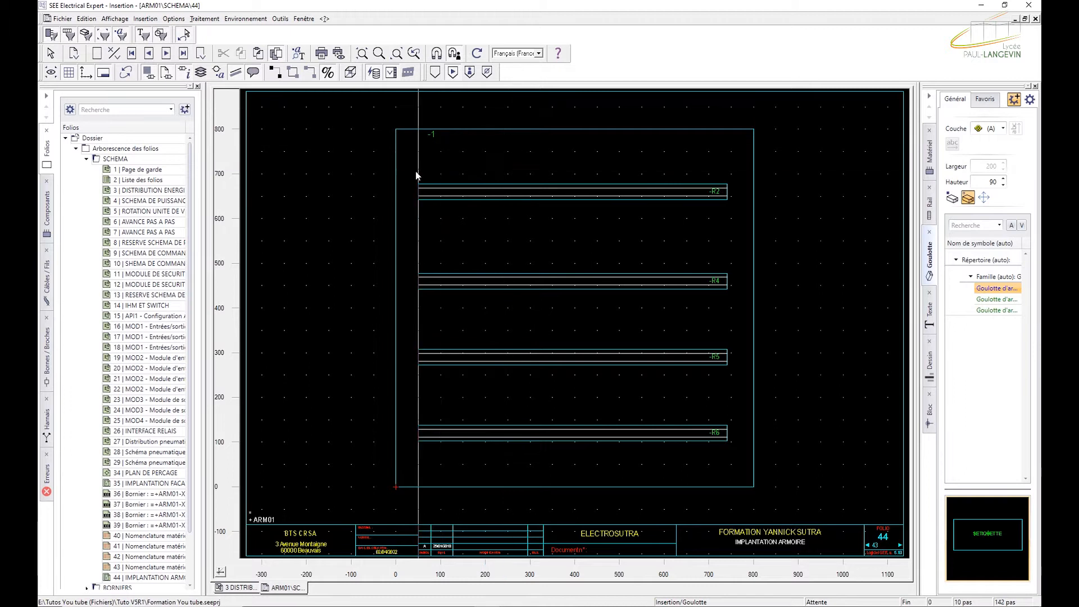
click(418, 150)
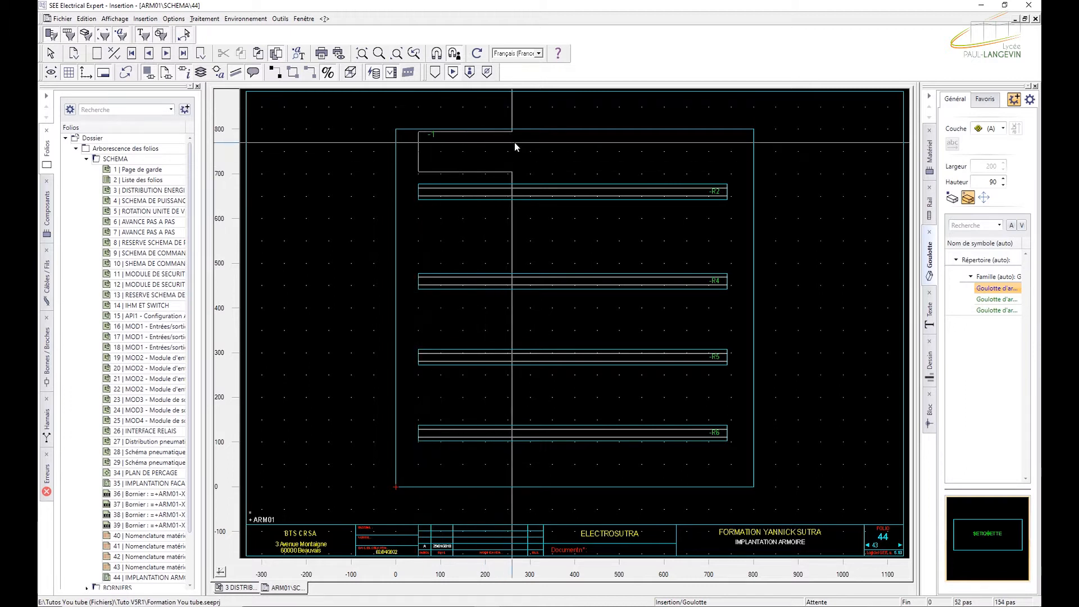
click(732, 146)
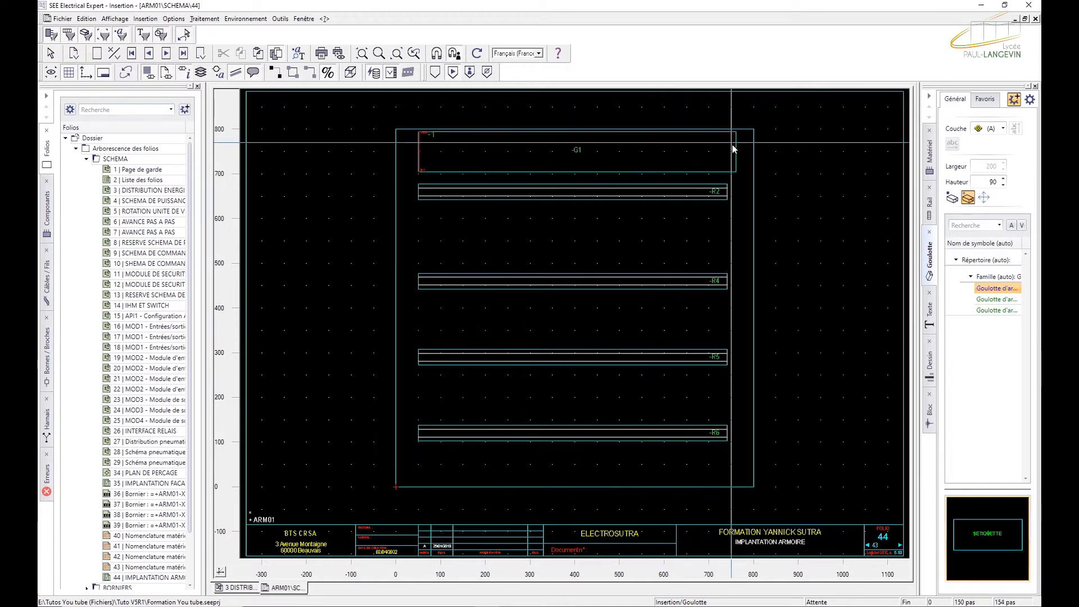
key(Escape)
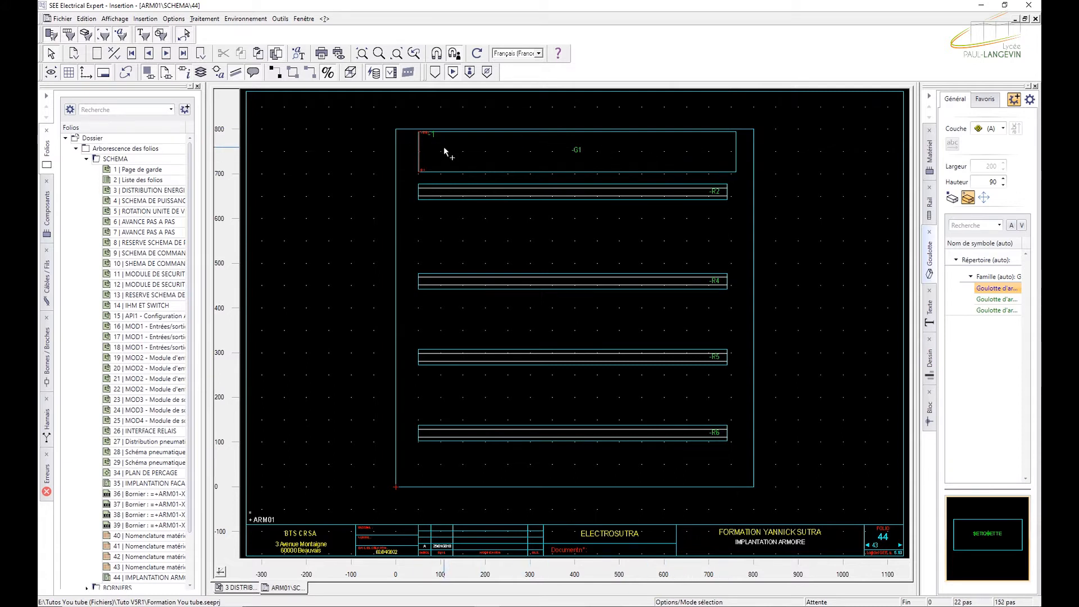
Assign the material reference 036201 (GOULOTTE LINA 25, 25x40mm) to the cable duct and apply its properties.
double_click(459, 136)
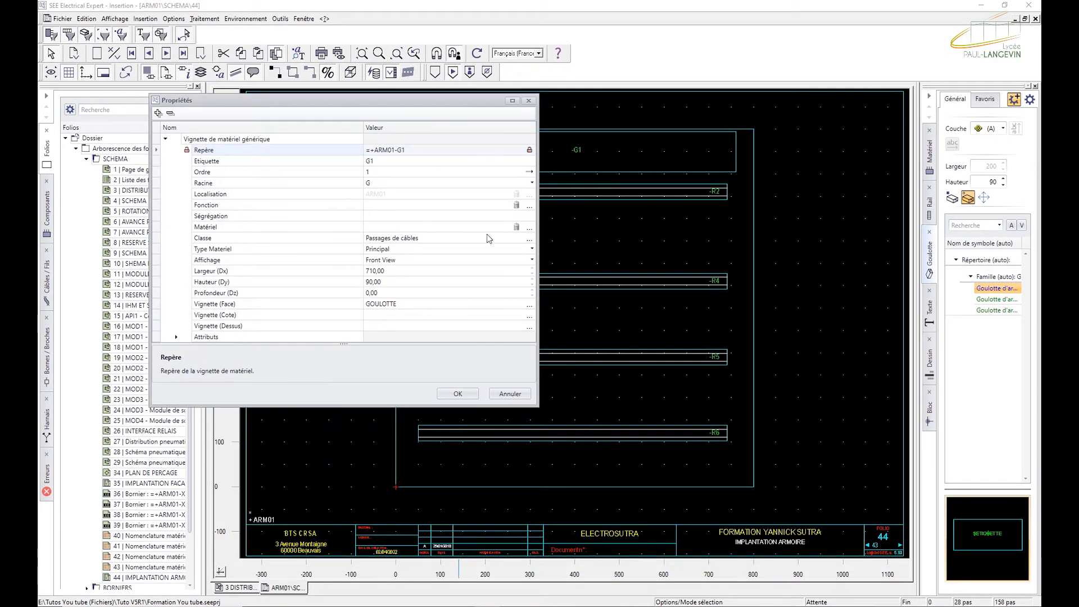
click(529, 227)
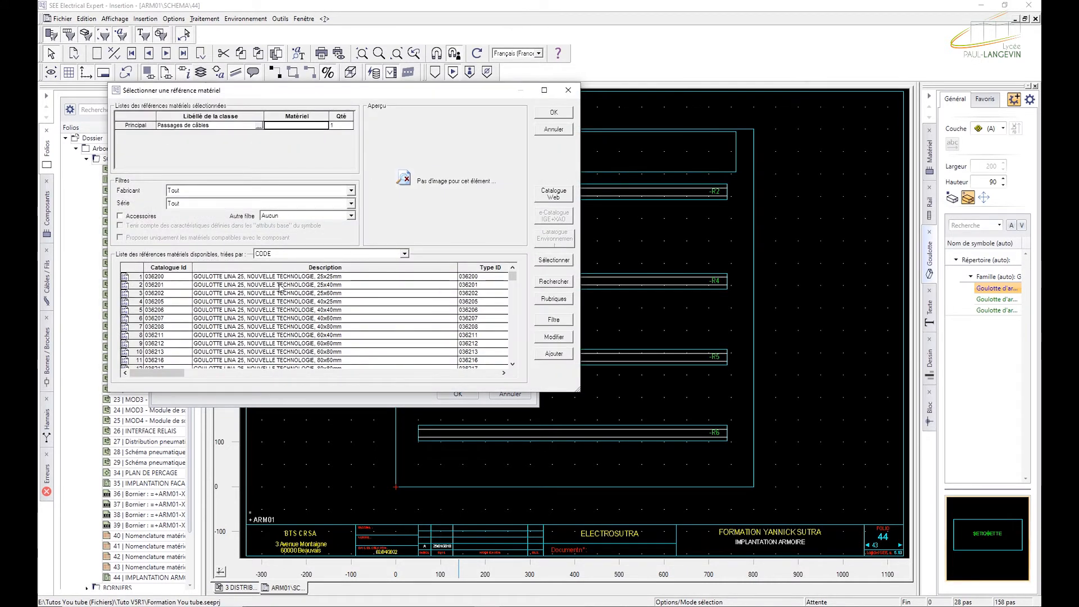
double_click(169, 285)
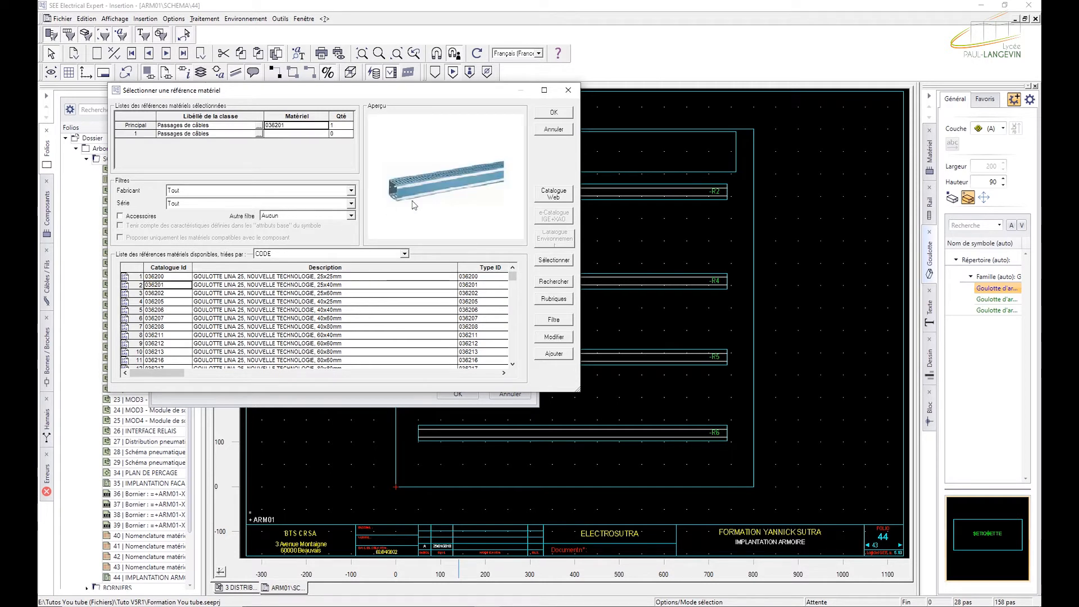
click(554, 113)
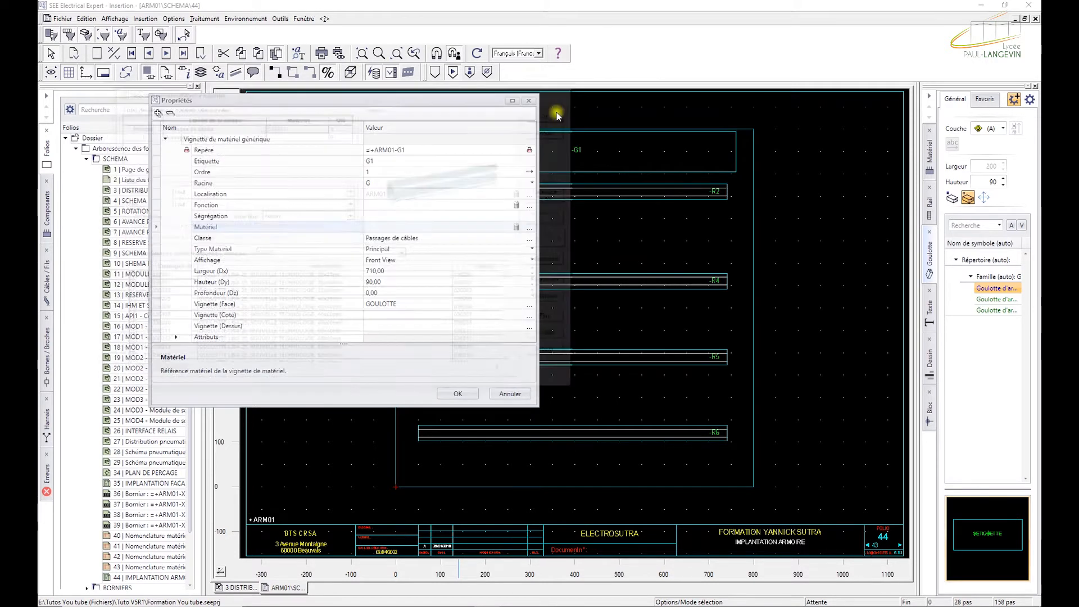
click(458, 390)
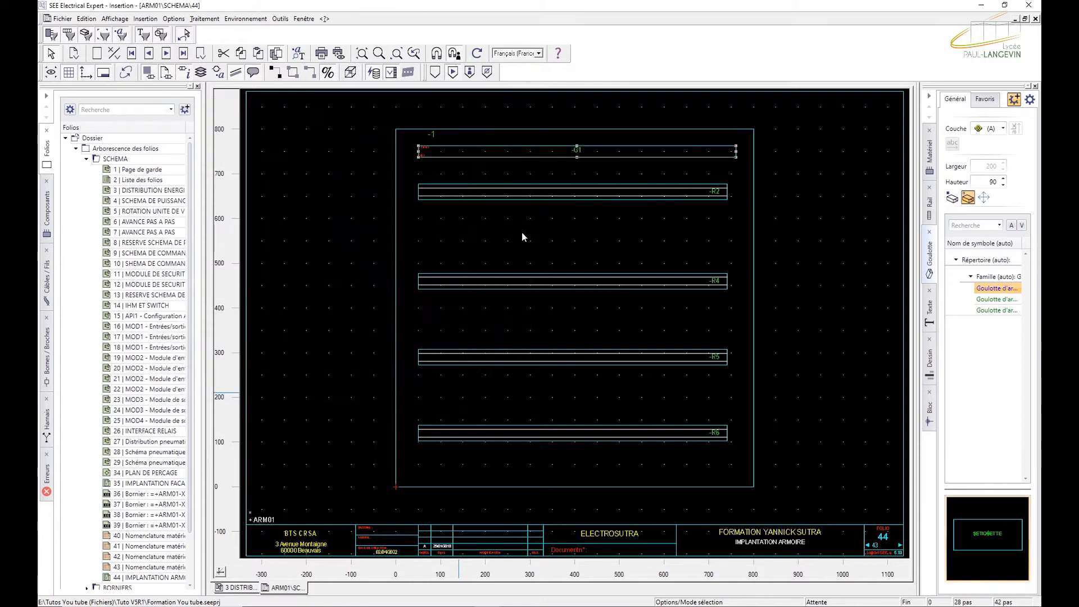
Copy the cable duct and paste three copies, one in each gap between the four rails.
click(489, 152)
right_click(489, 149)
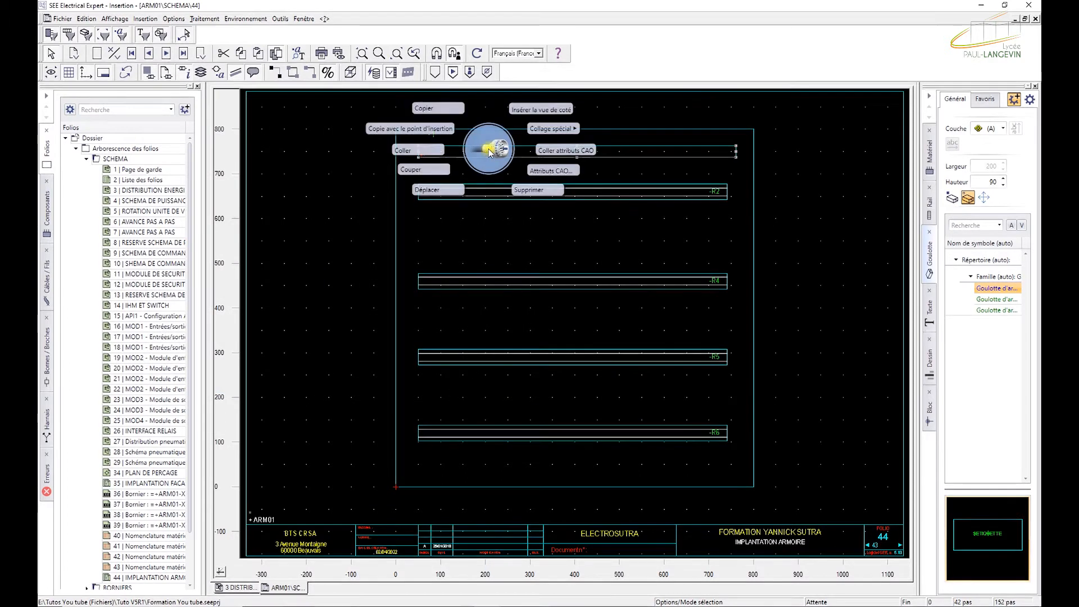
right_click(478, 223)
click(437, 184)
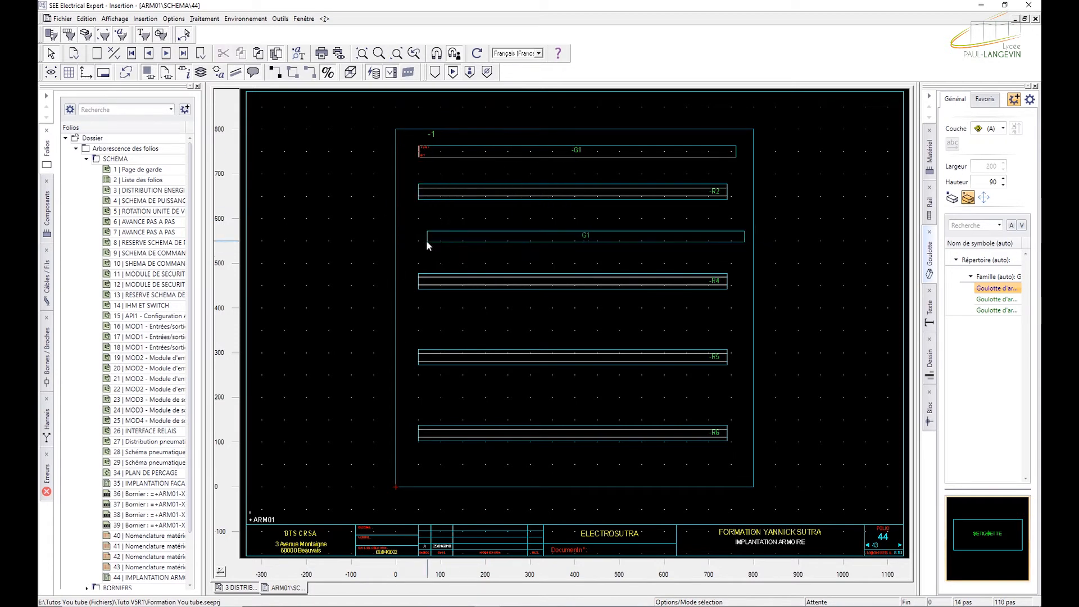
click(416, 240)
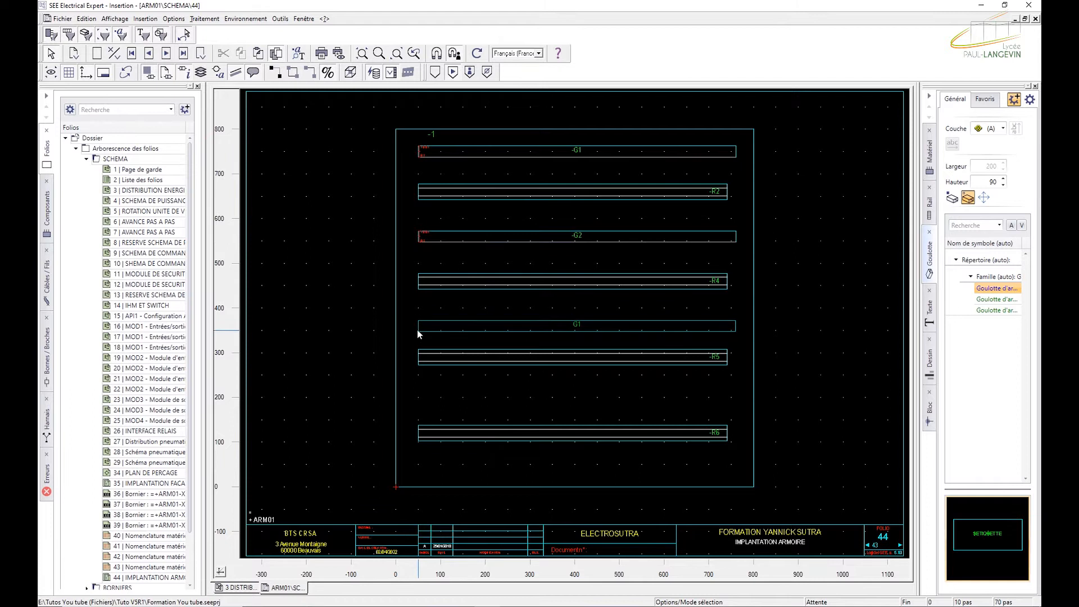
click(419, 320)
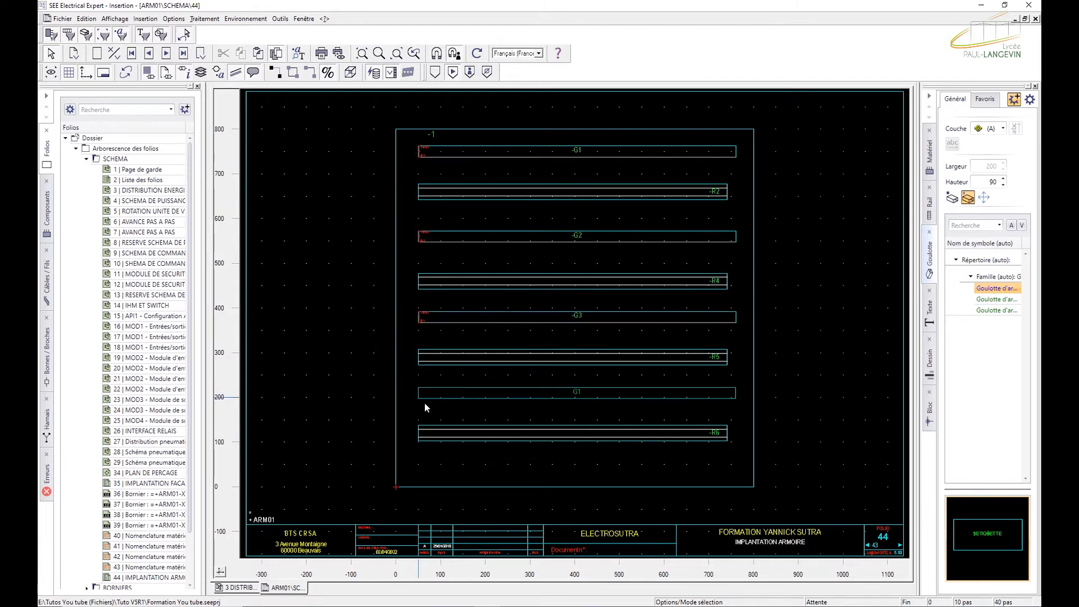
click(498, 407)
right_click(625, 326)
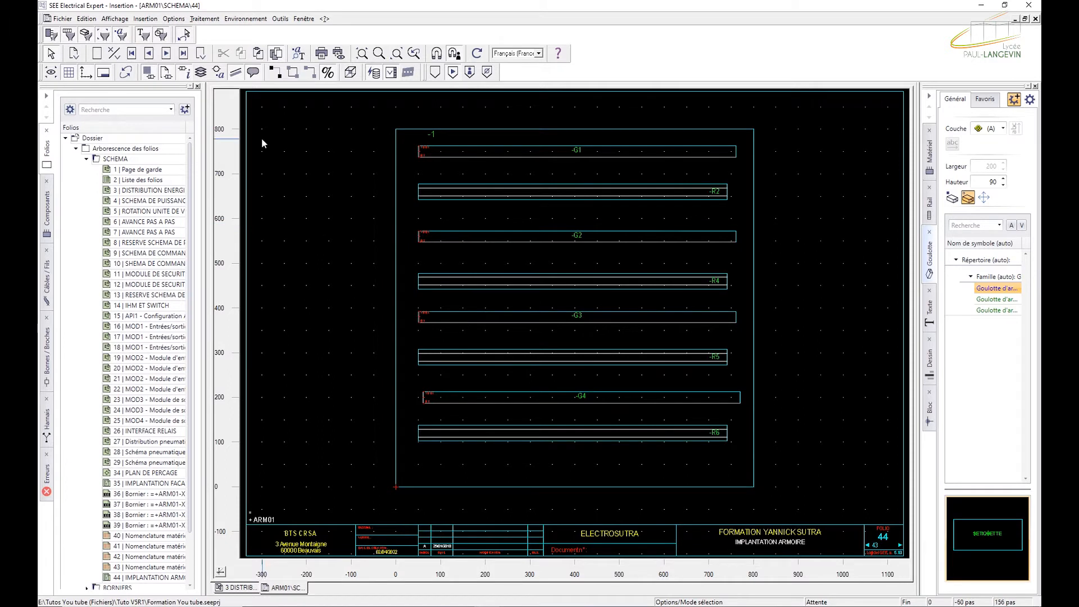
Insert the existing circuit breaker 3Q6 (A9F74101, Principal) on rail R2 at about x = 100.
click(145, 18)
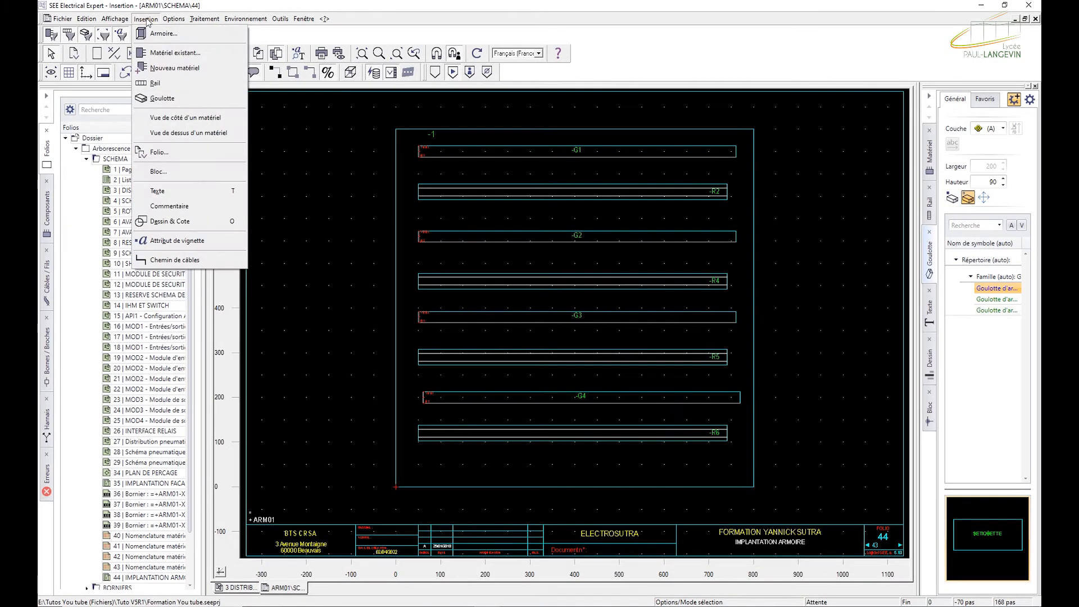
click(165, 53)
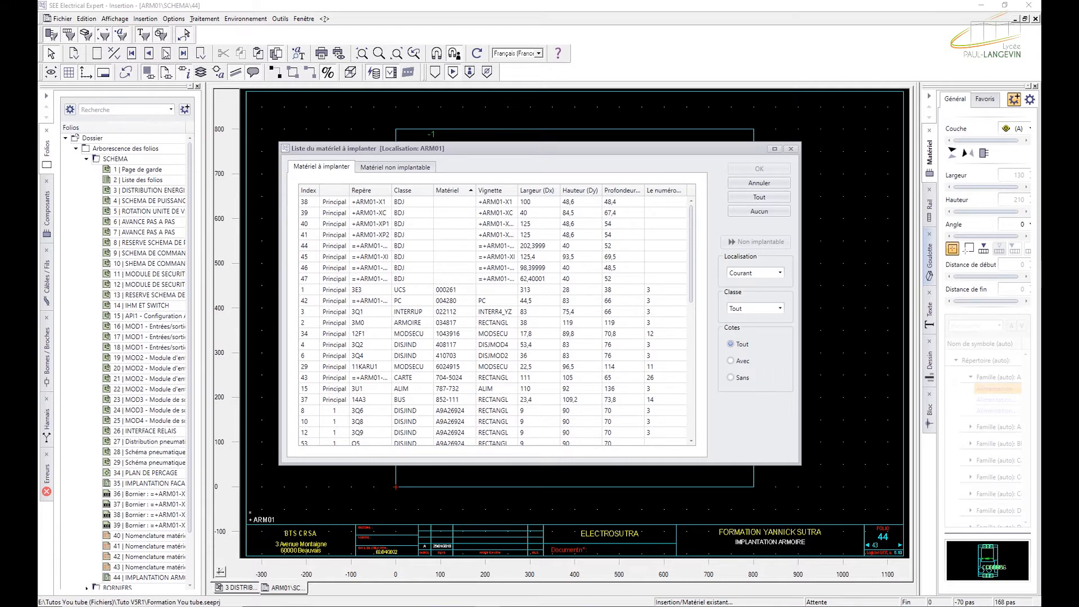
scroll(473, 366, down, 3)
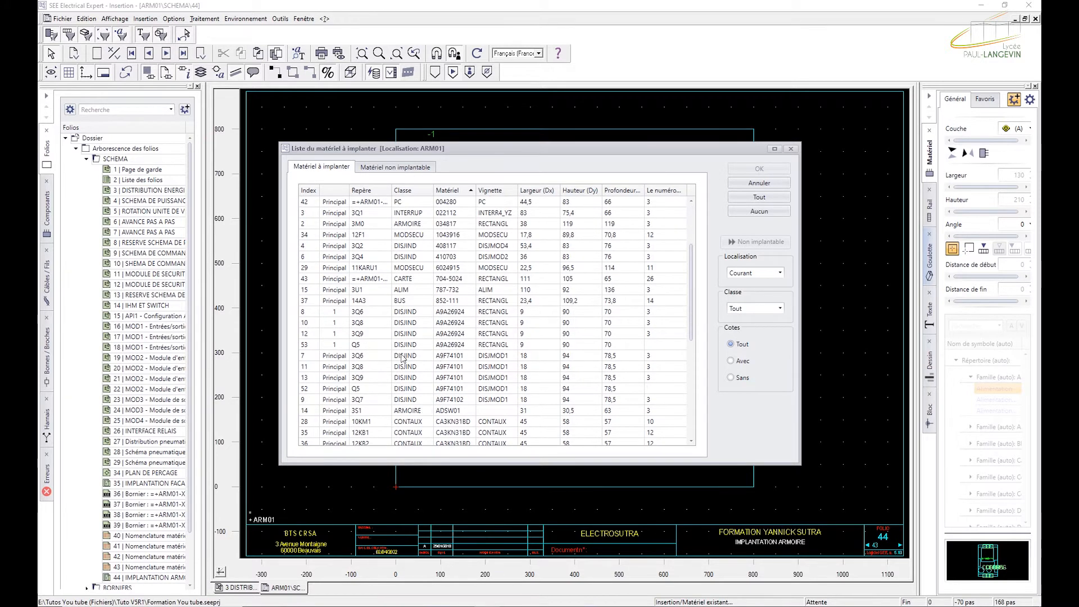
double_click(332, 361)
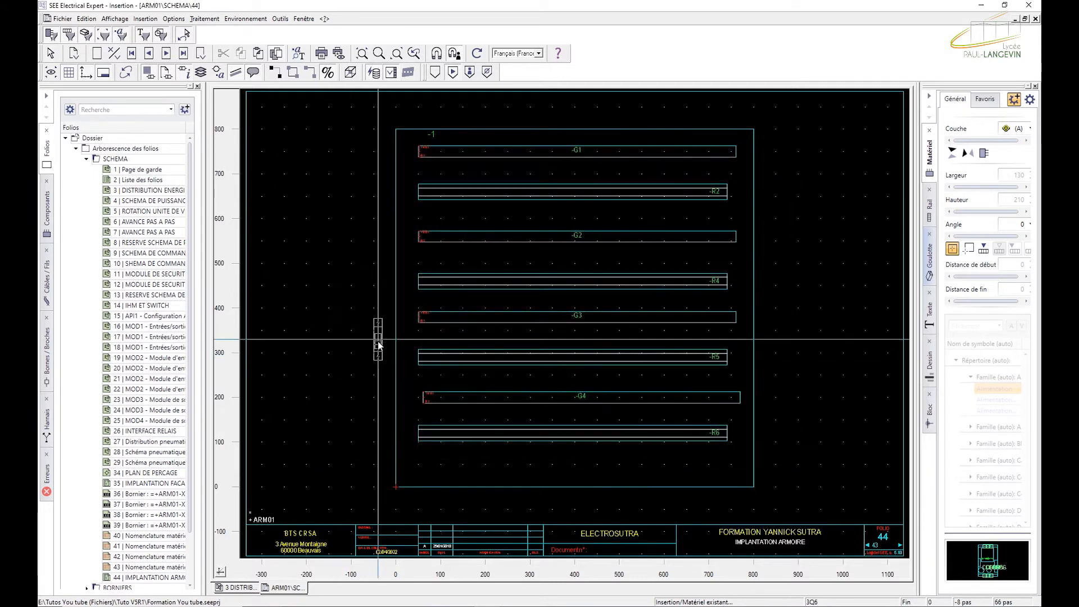
click(441, 192)
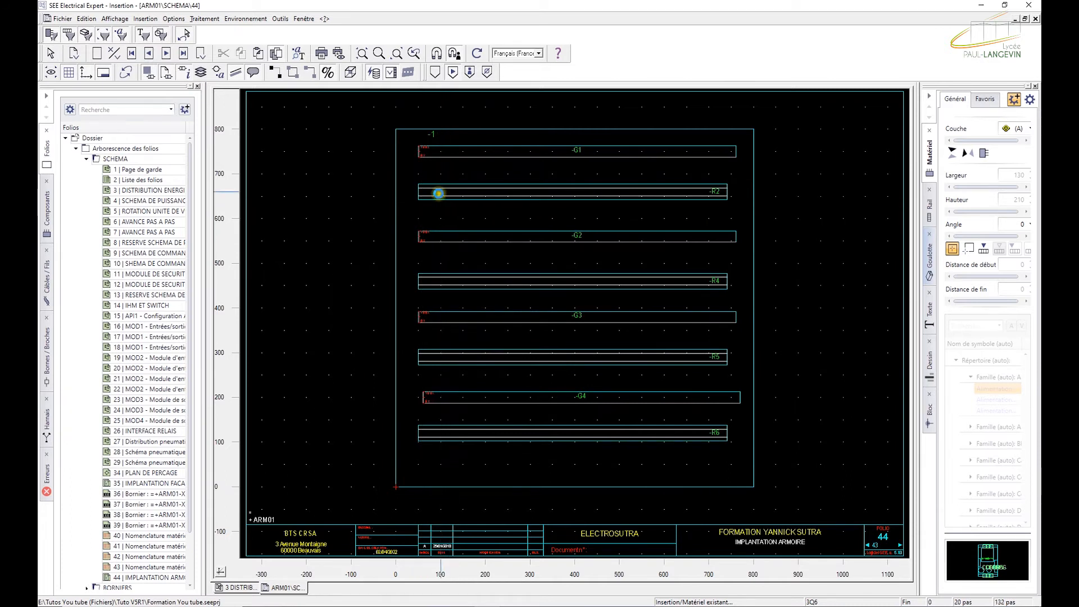
click(775, 185)
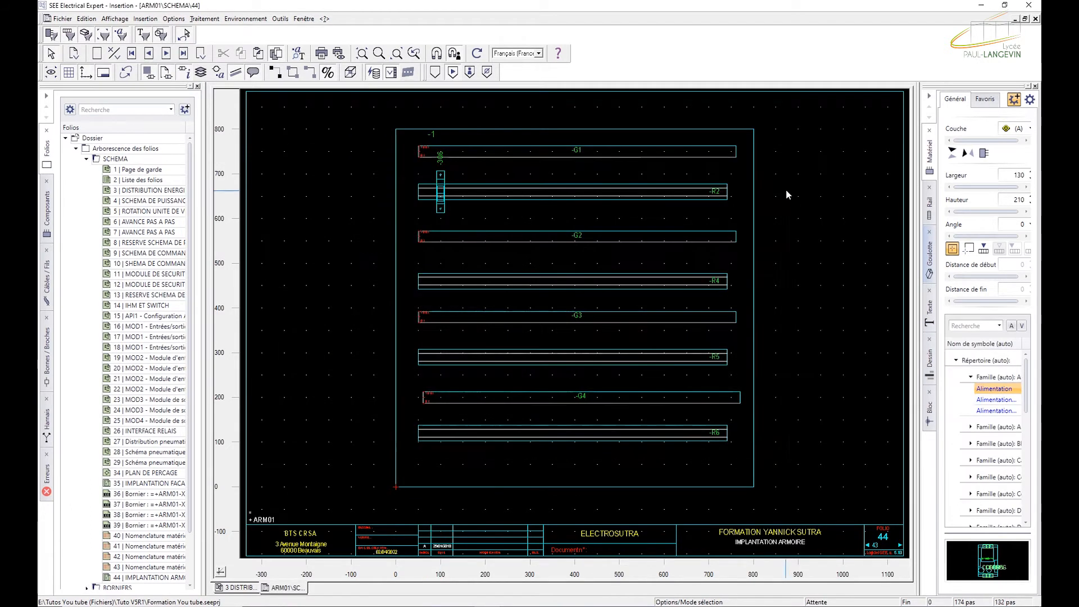
Examine how circuit breaker 3Q6 sits on rail R2 and how its outline overlaps the rail lines.
scroll(429, 172, up, 2)
scroll(467, 202, up, 4)
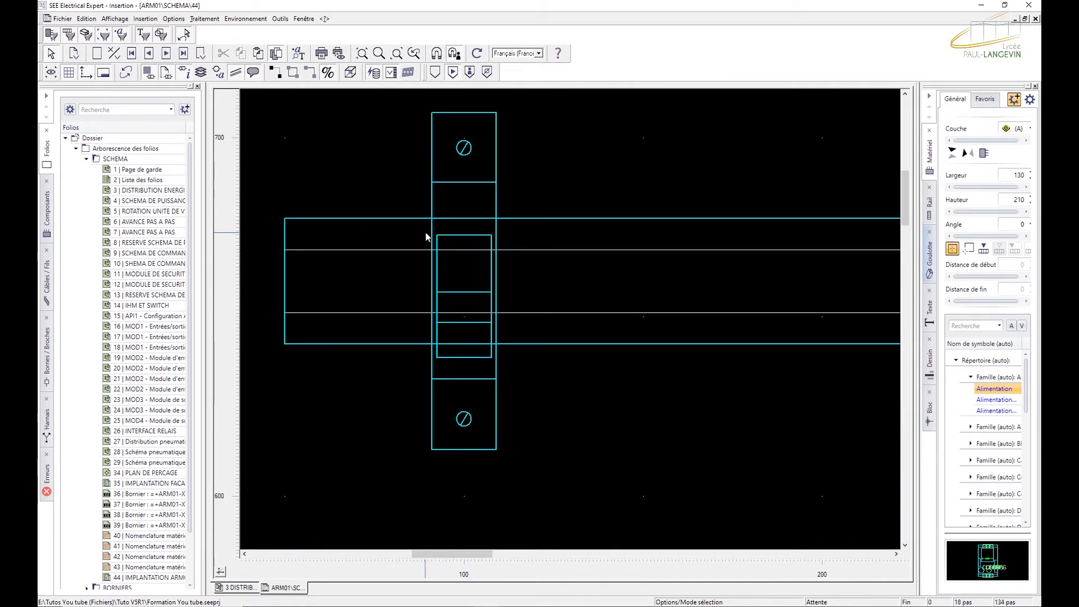
scroll(453, 220, down, 2)
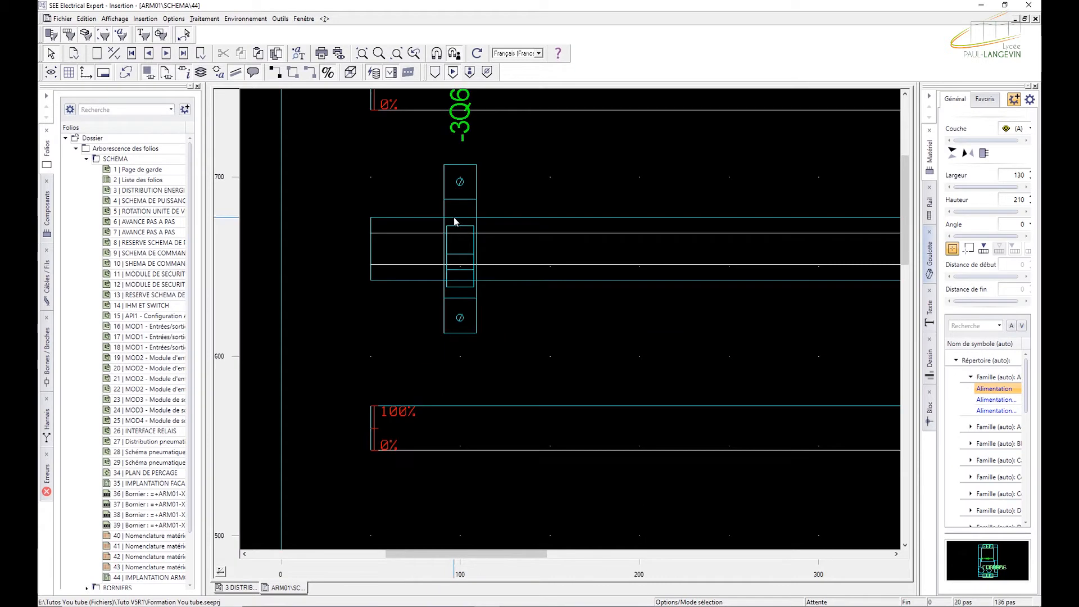
scroll(444, 219, up, 4)
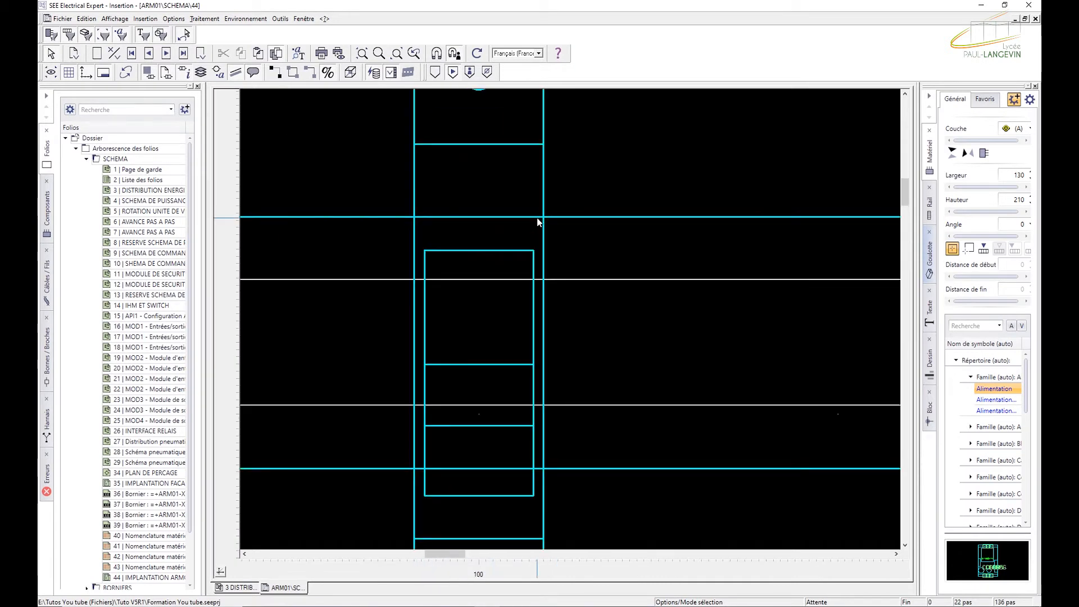
scroll(538, 222, down, 6)
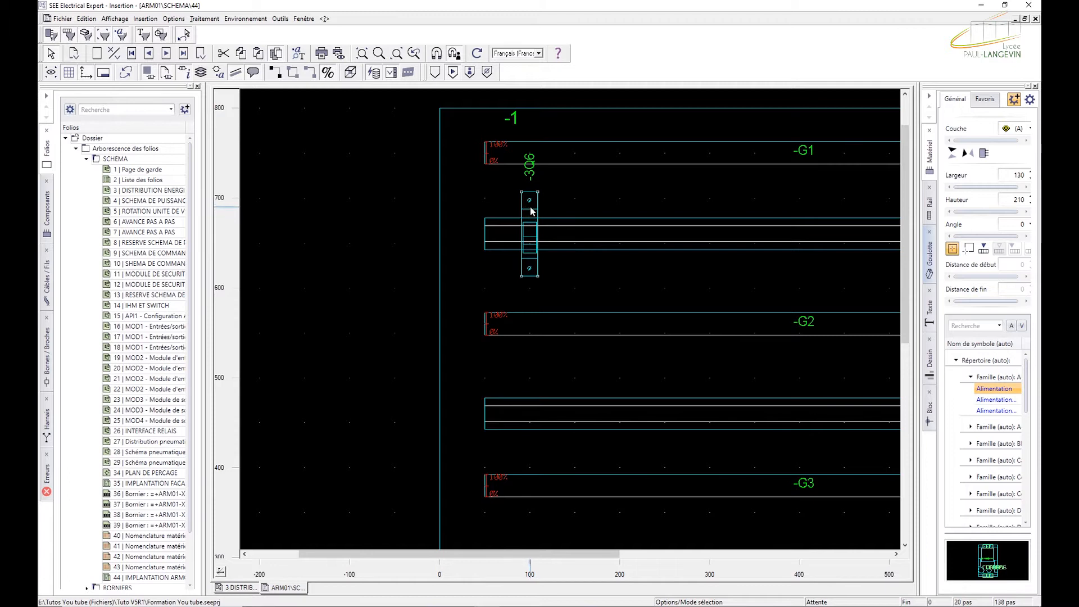
scroll(520, 226, up, 3)
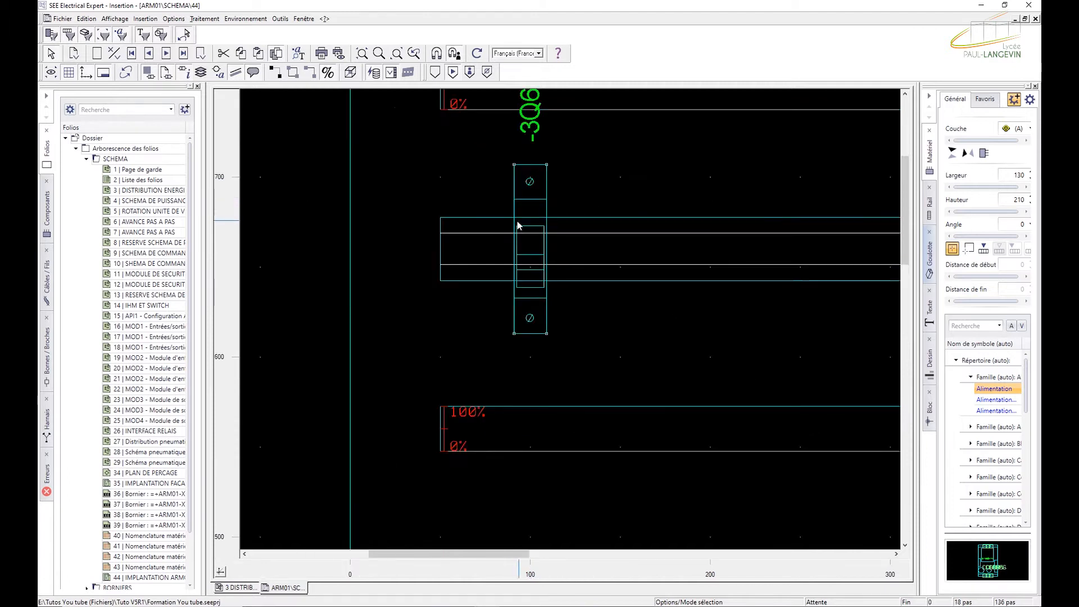
scroll(569, 253, down, 3)
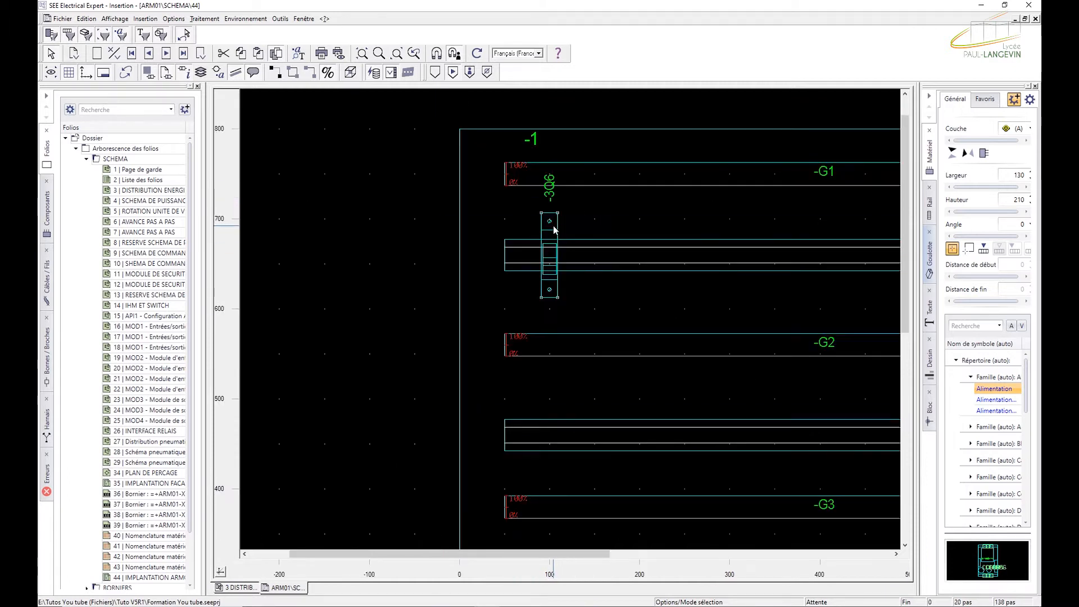
Move circuit breaker 3Q6 off its rail to the cabinet's lower right corner and delete it.
scroll(549, 225, down, 3)
drag(448, 183, 735, 431)
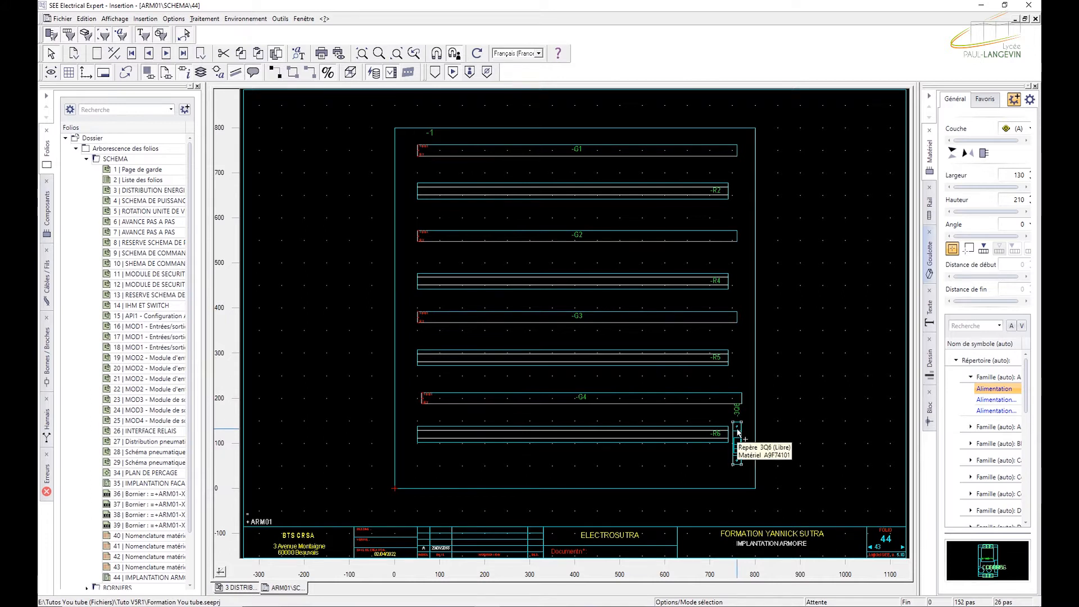
key(Delete)
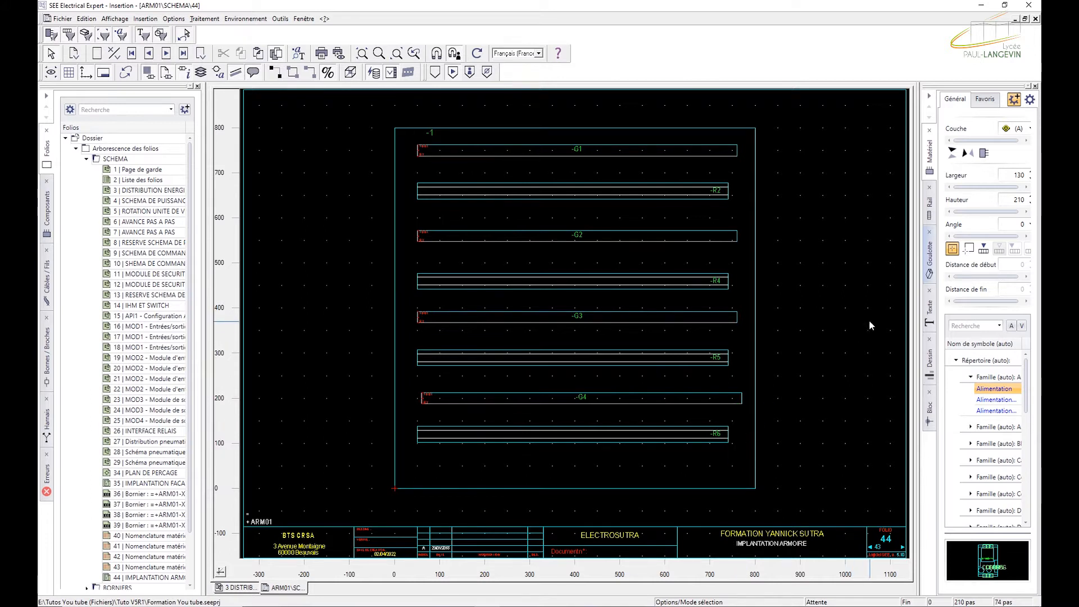
Turn on the rail-mounting option in the material insertion settings.
click(930, 205)
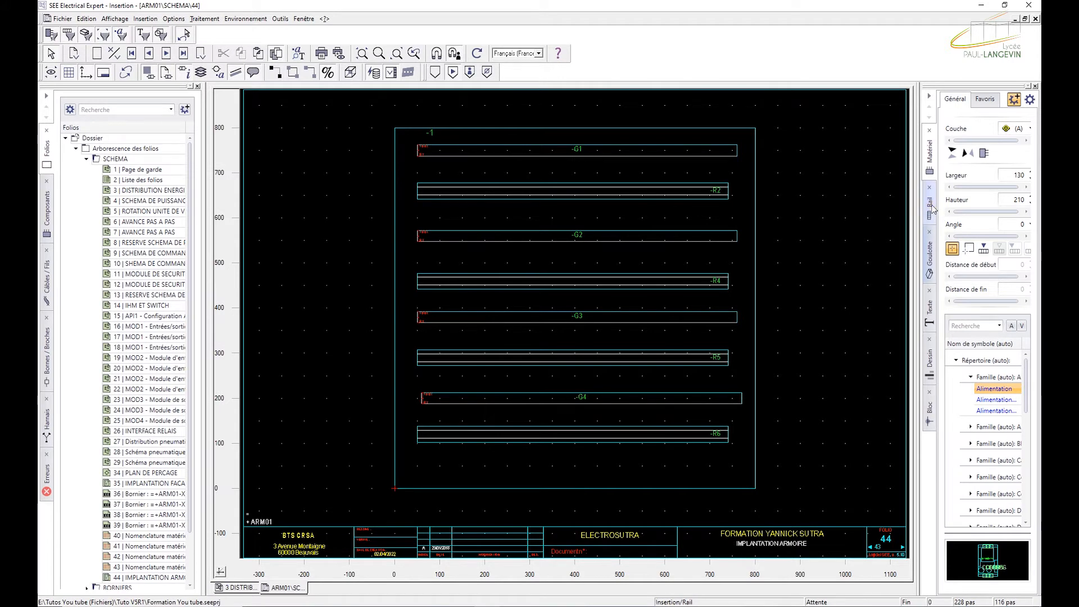
click(931, 159)
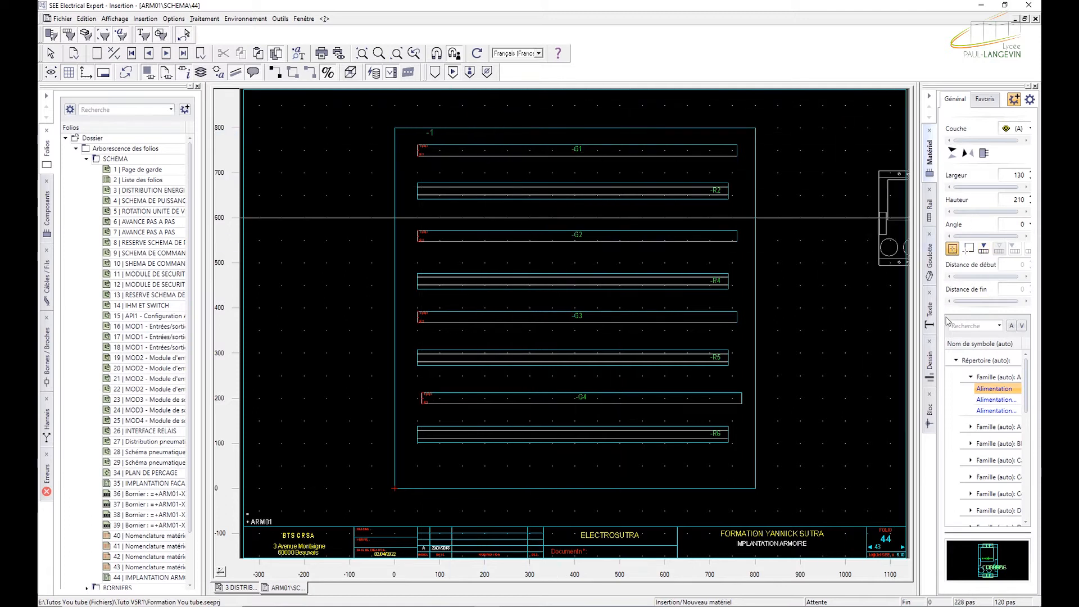
click(983, 250)
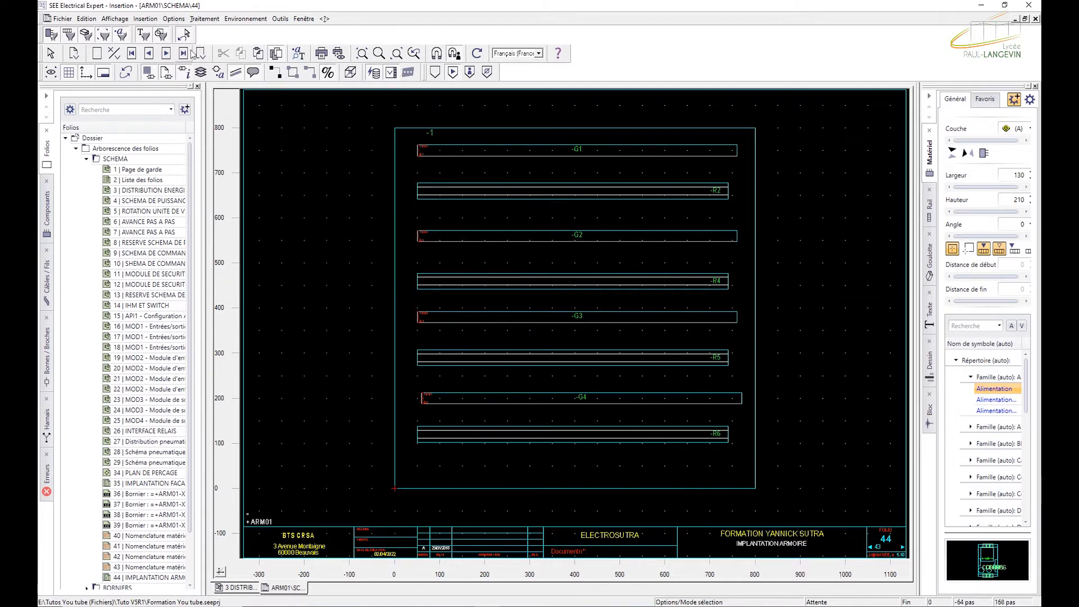
Insert the existing circuit breaker 3Q6 (A9F74101, Principal) onto rail R2 at about x = 100 with rail mounting active.
click(177, 19)
mouse_move(195, 25)
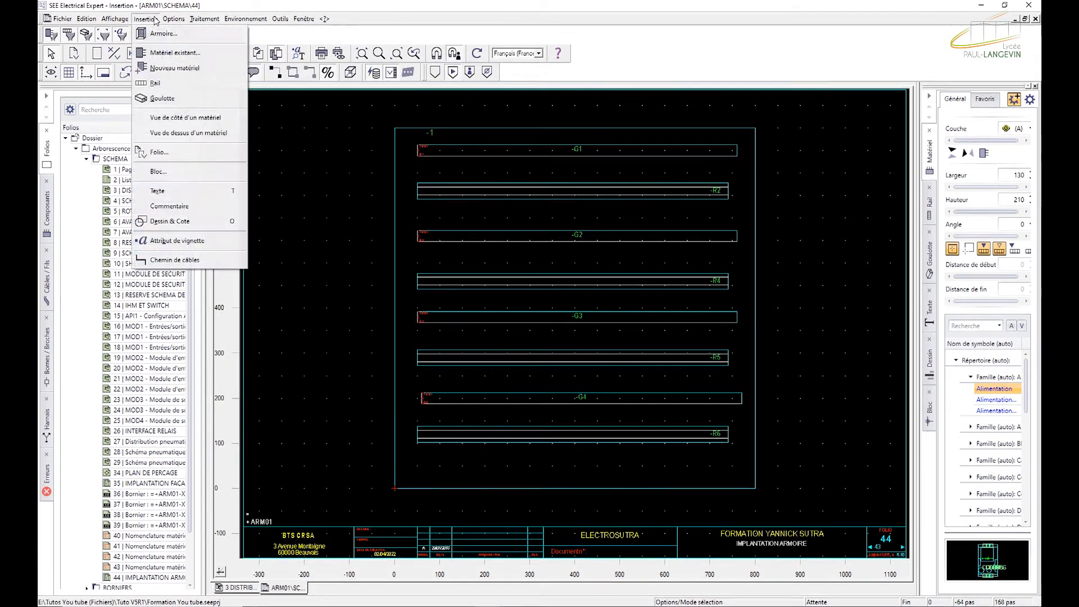
mouse_move(146, 23)
click(172, 52)
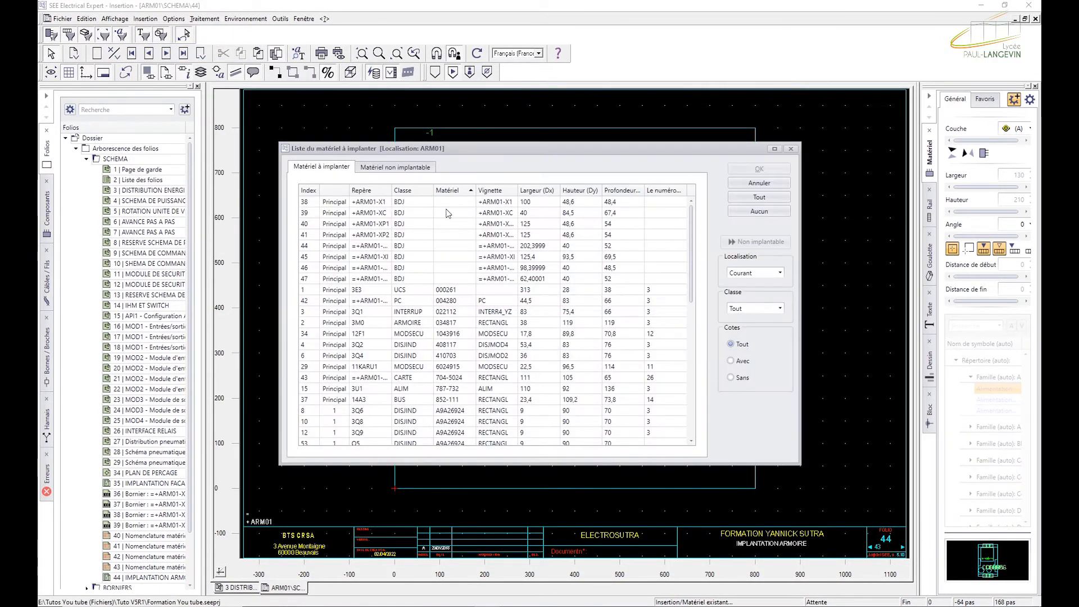
scroll(385, 354, down, 3)
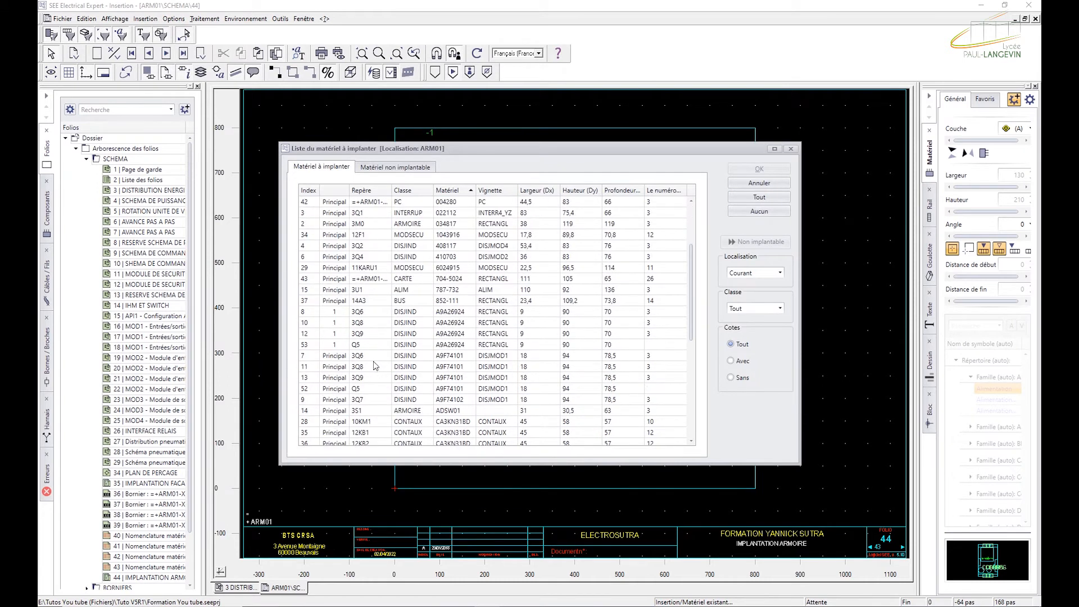
double_click(329, 359)
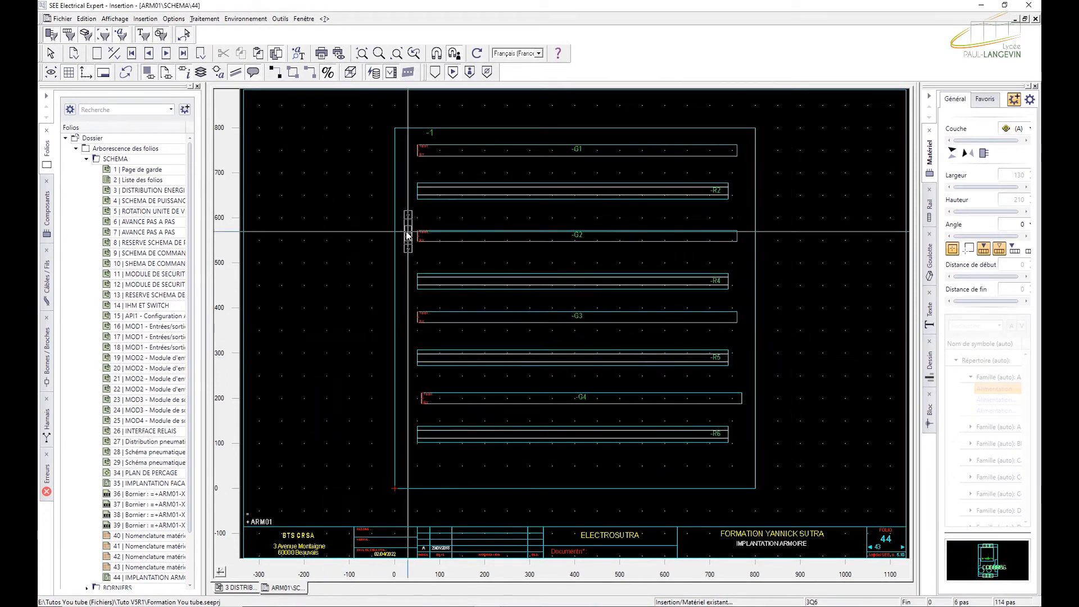
scroll(437, 192, up, 5)
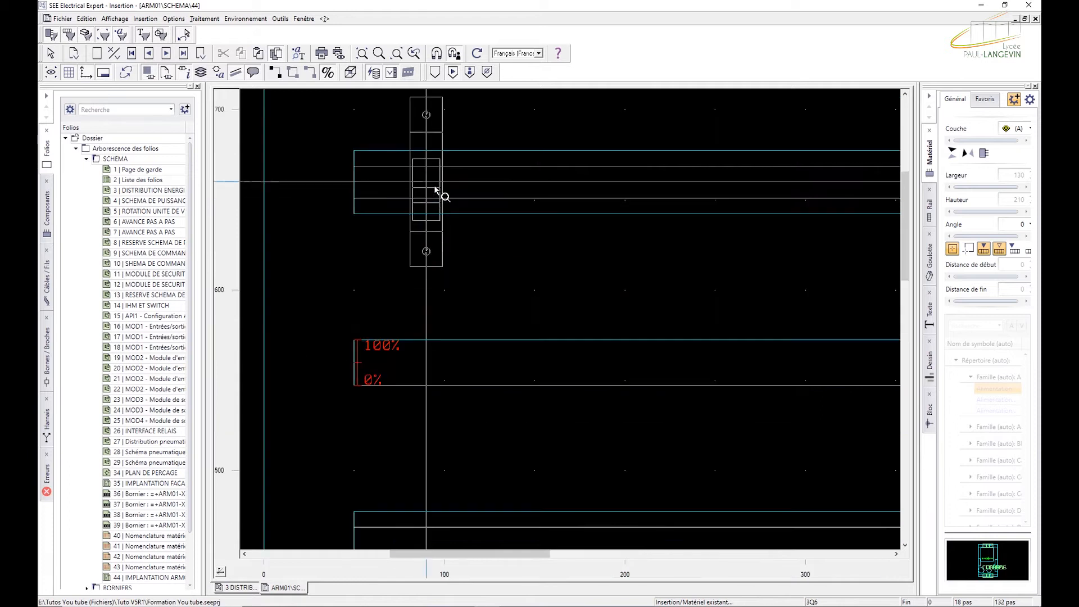
click(454, 181)
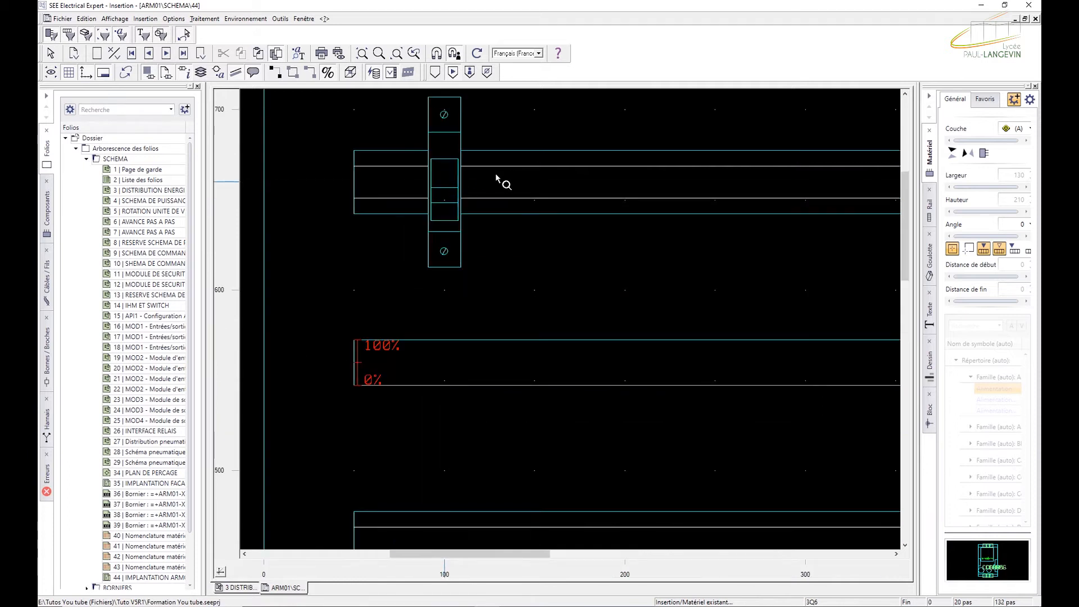
click(759, 183)
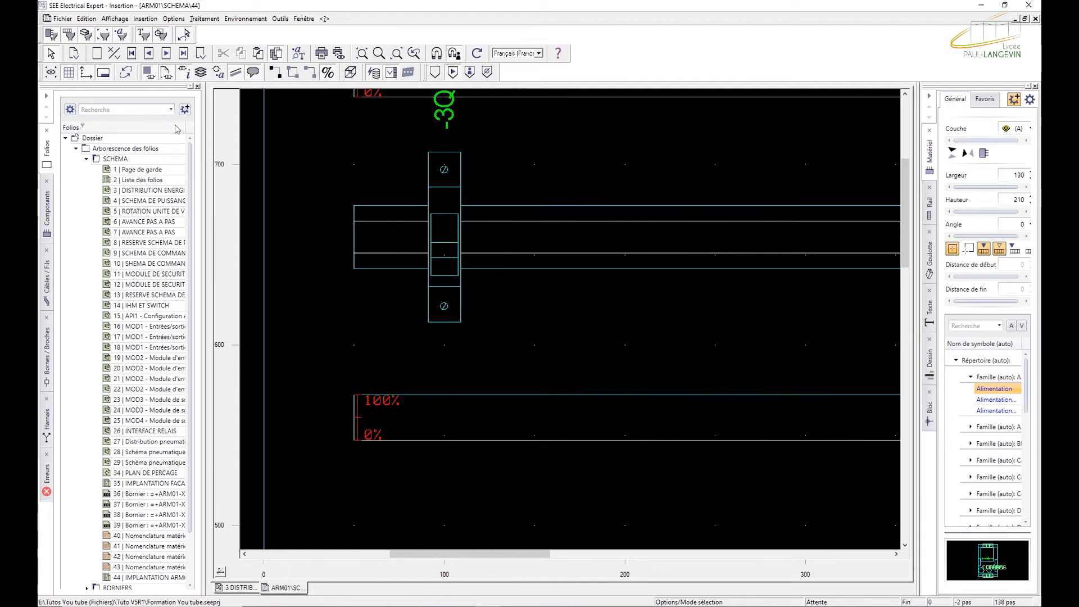
Try to place the existing 3Q6 accessory (A9A26924) beside circuit breaker 3Q6.
click(147, 19)
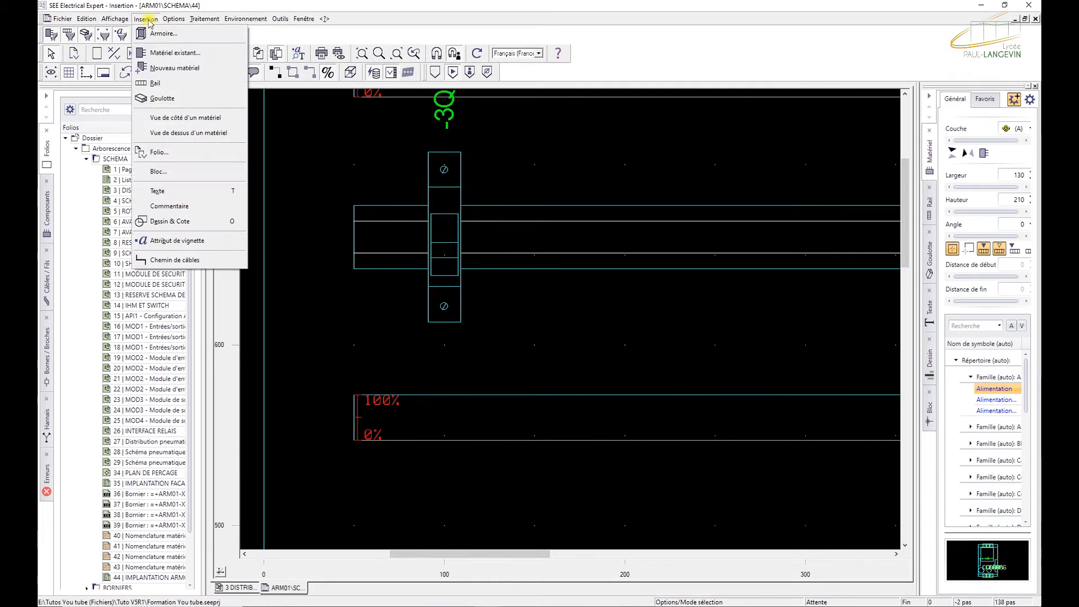
click(163, 55)
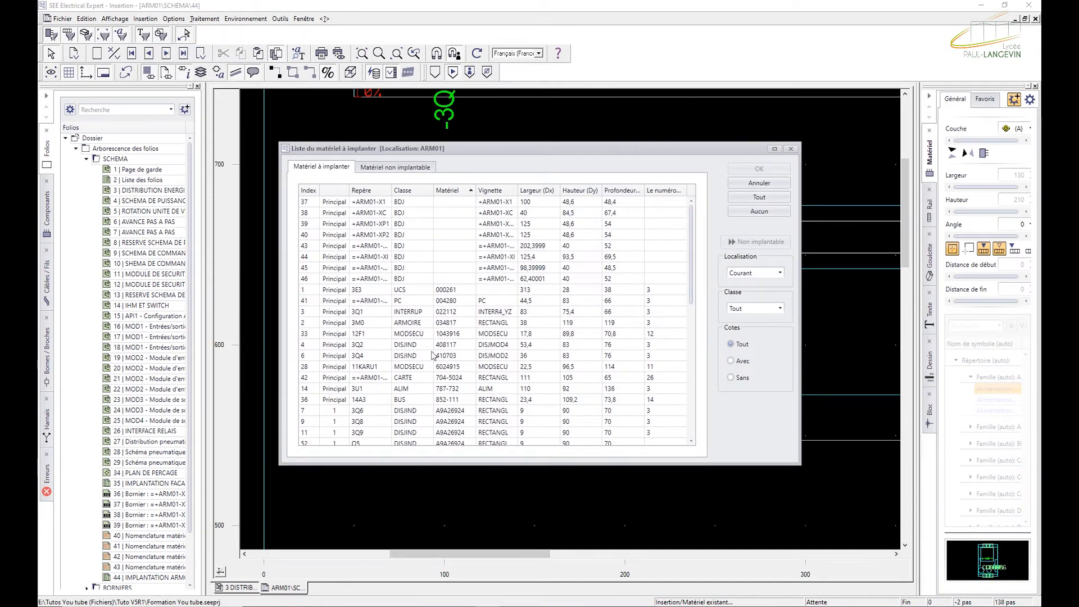
scroll(457, 393, down, 1)
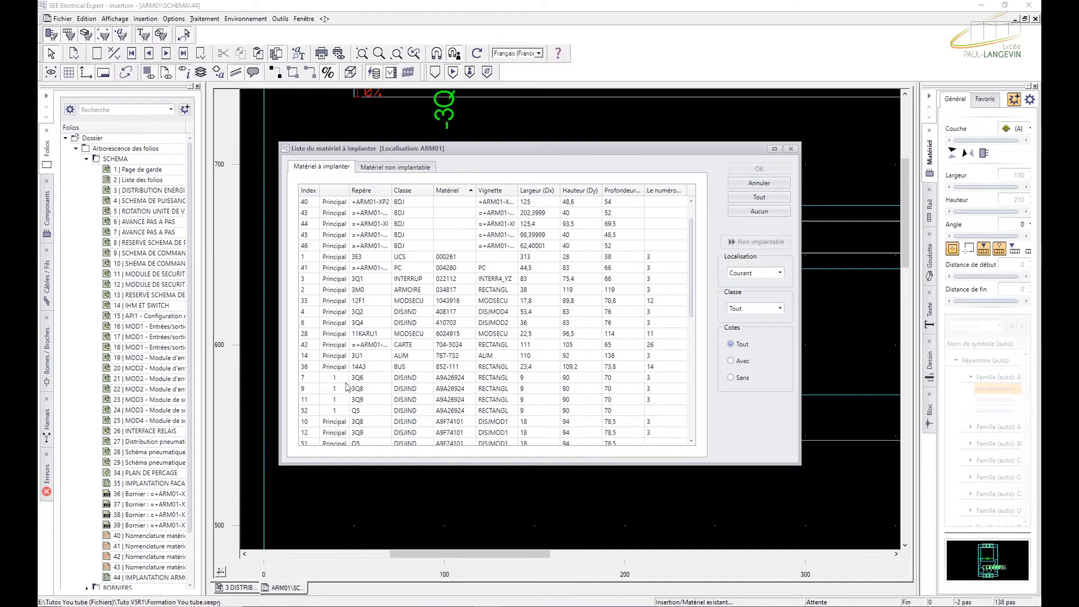
double_click(336, 384)
click(443, 321)
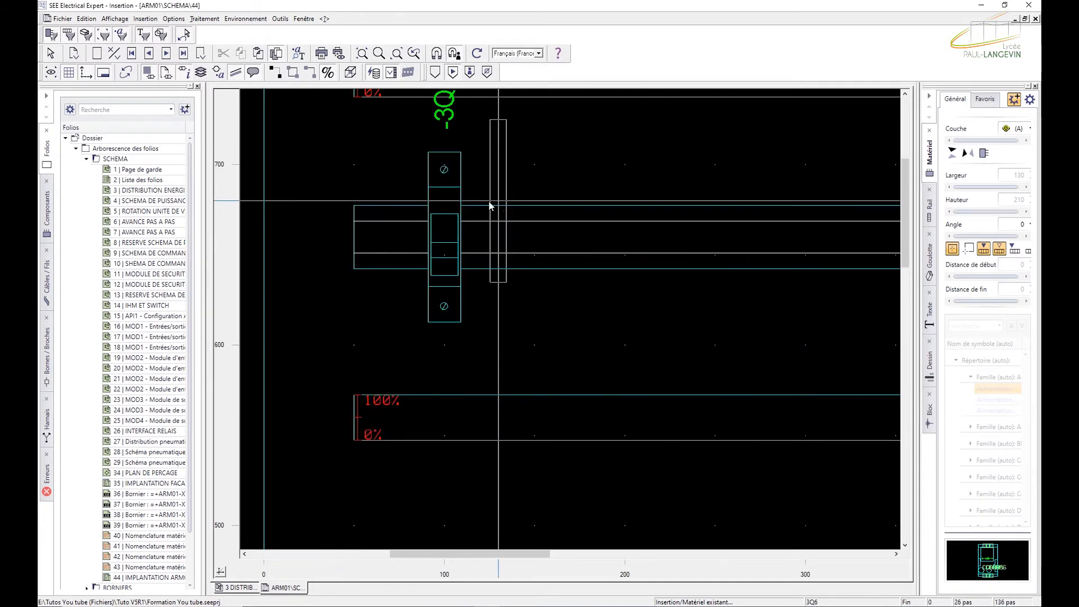
Insert the existing circuit breaker 3Q8 (A9F74101, Principal) on rail R2 to the right of 3Q6, at about x = 130.
click(137, 33)
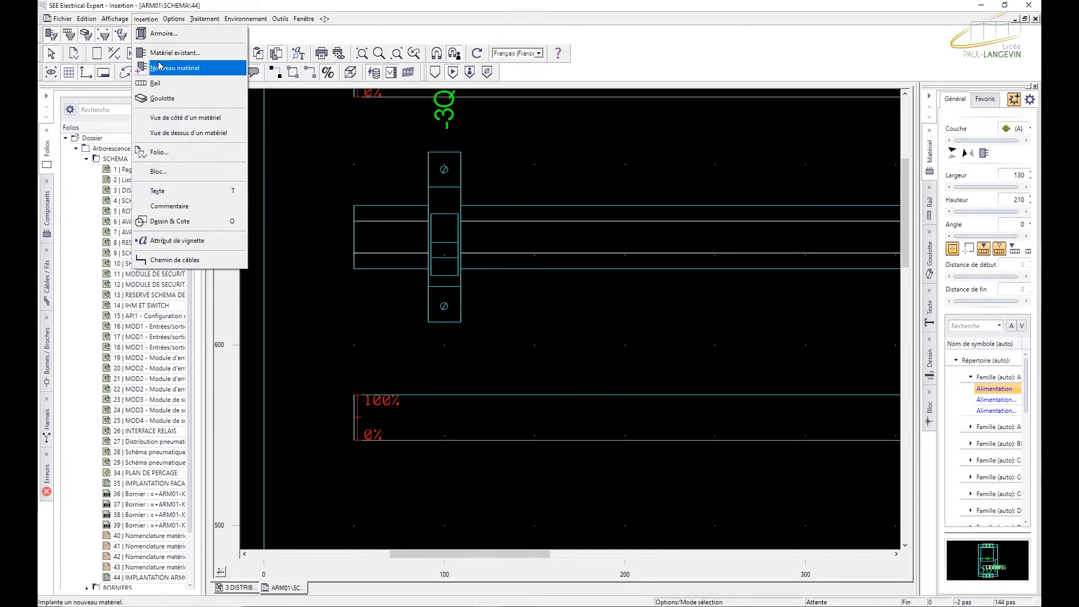
click(168, 52)
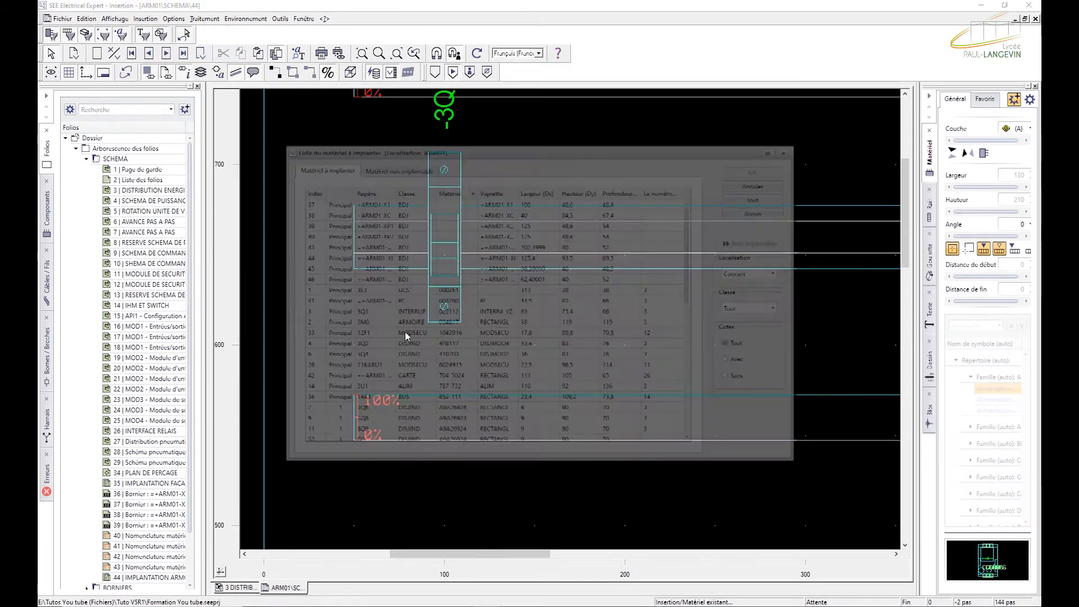
scroll(493, 354, down, 1)
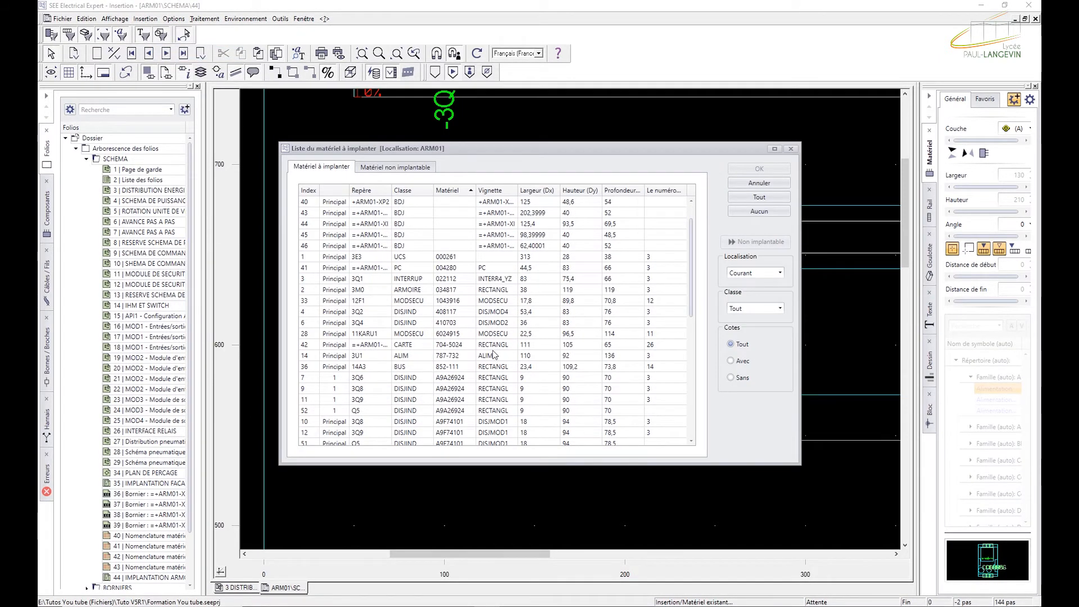
scroll(493, 354, down, 1)
double_click(332, 388)
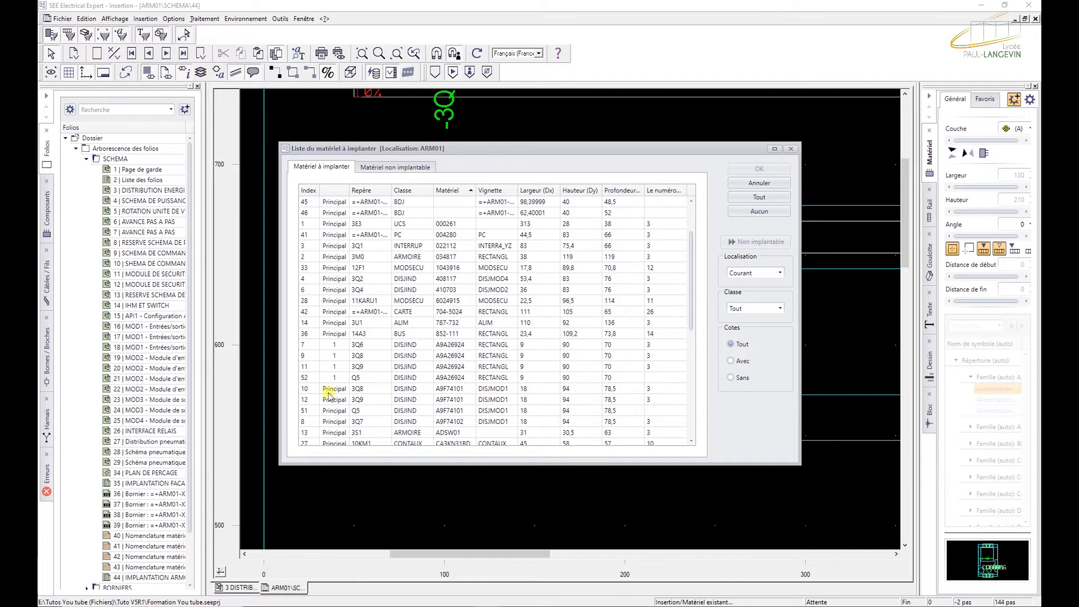
click(496, 242)
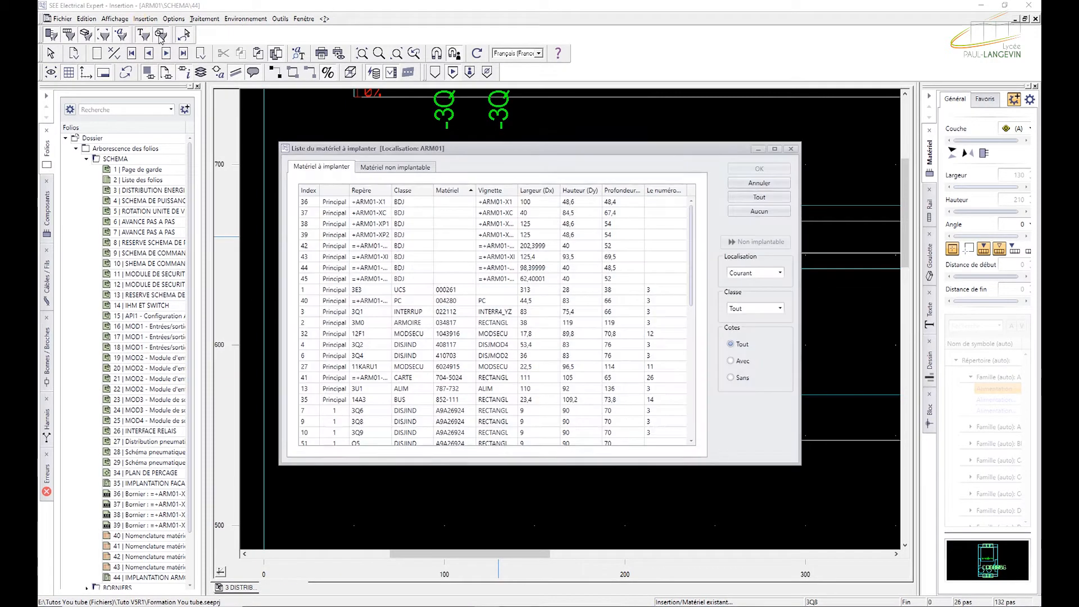
Insert the existing material 11KARU1 (6024915, Principal) onto rail R4 at about x = 140.
click(393, 400)
scroll(424, 396, down, 1)
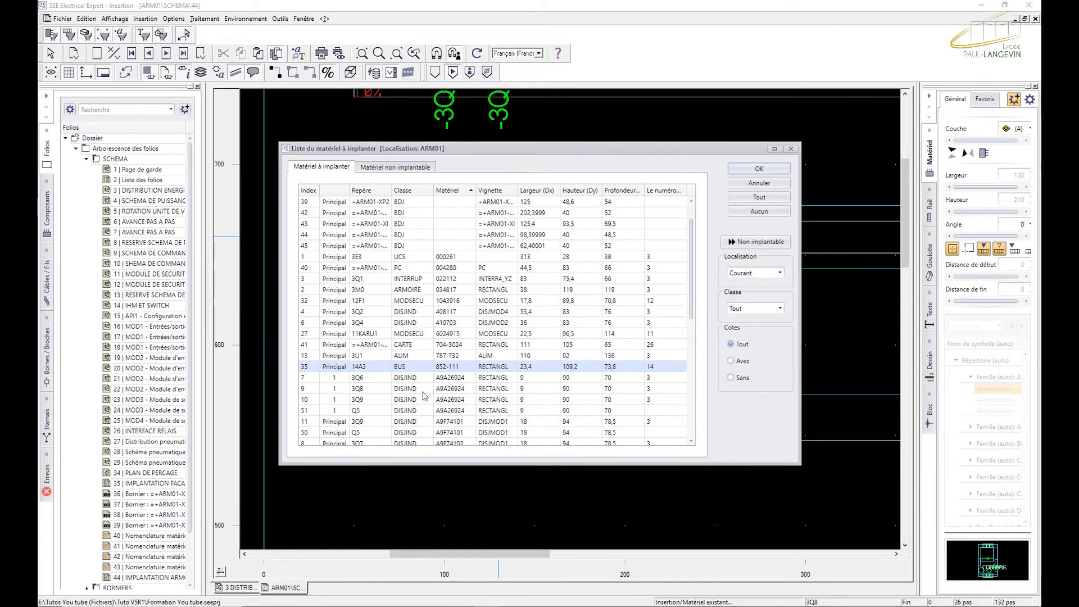
double_click(365, 333)
scroll(337, 337, down, 3)
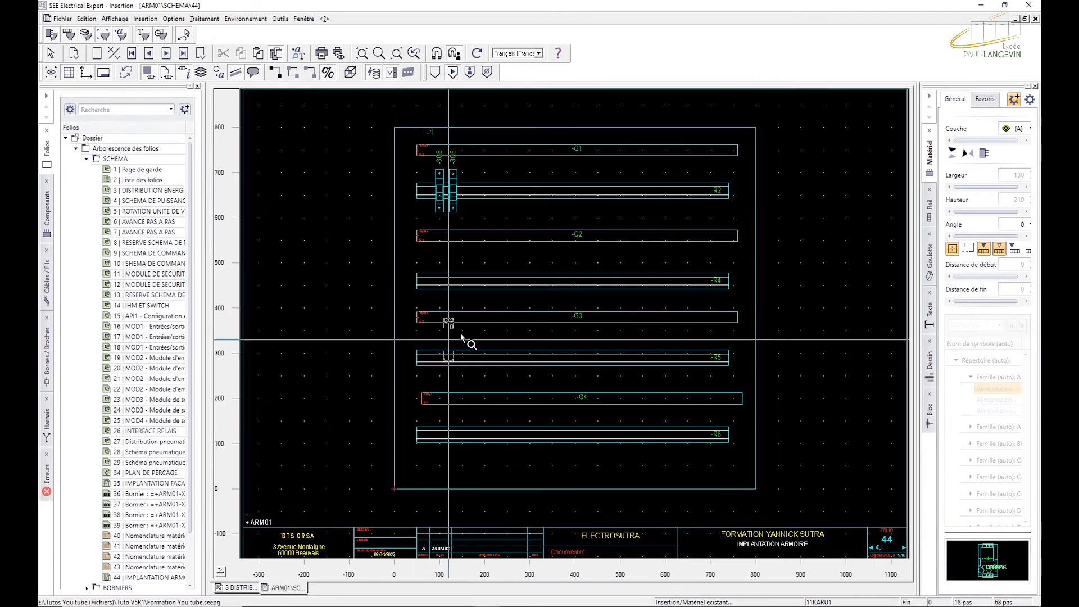
click(459, 285)
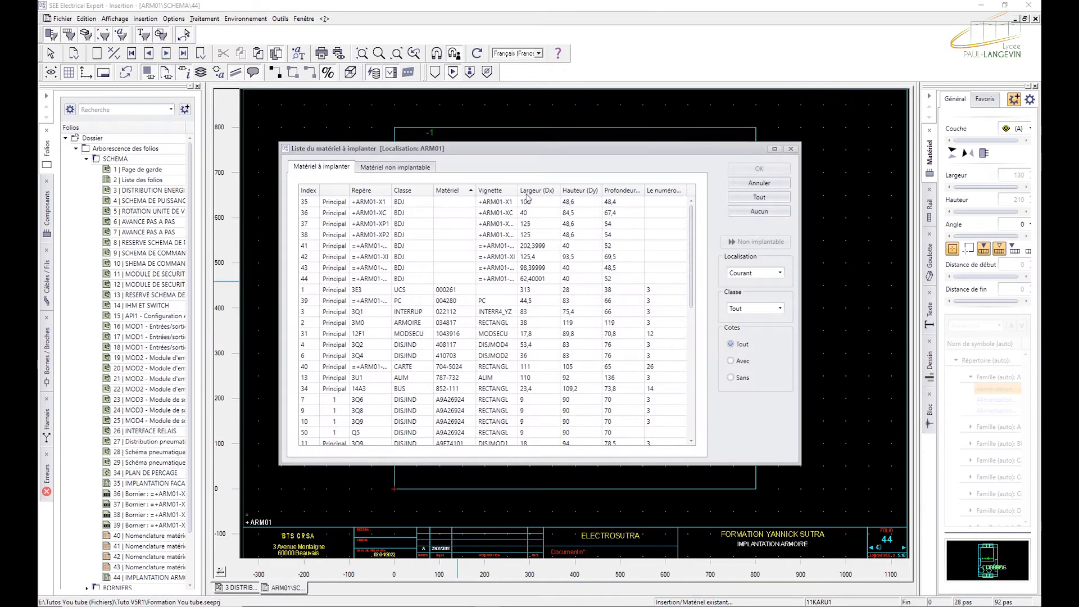
Insert the existing motor circuit breaker 4Q2 (Principal) onto rail R2 at about x = 540.
scroll(464, 368, down, 1)
scroll(463, 368, down, 4)
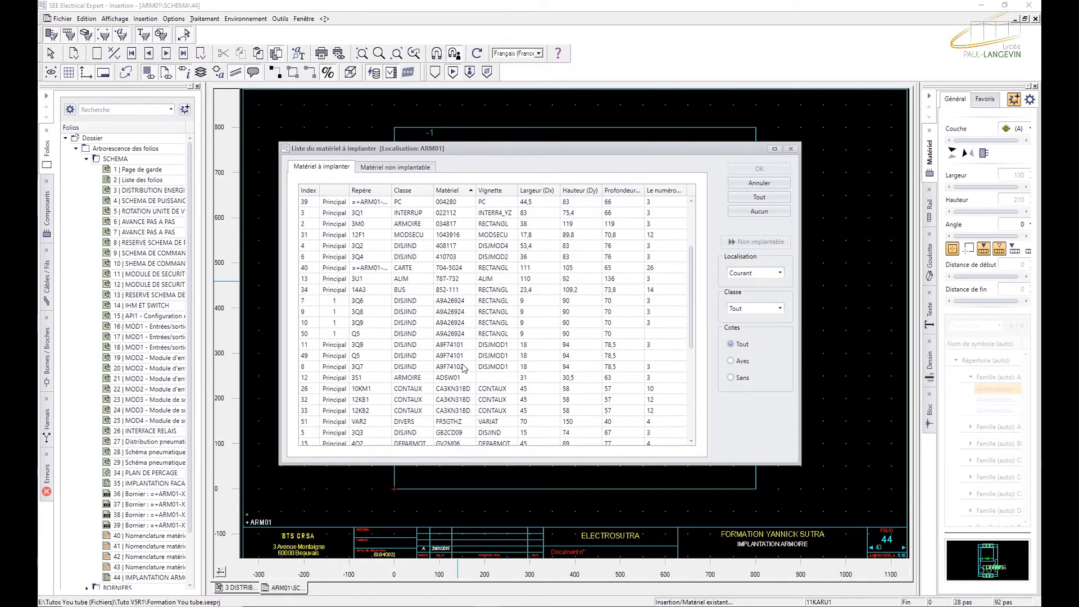
double_click(332, 380)
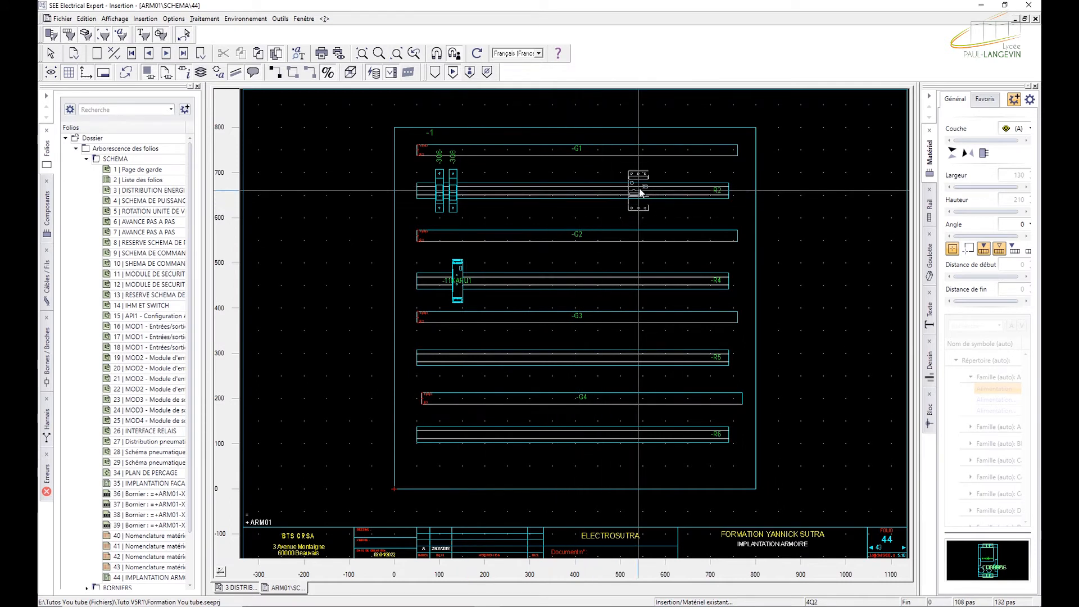
click(640, 192)
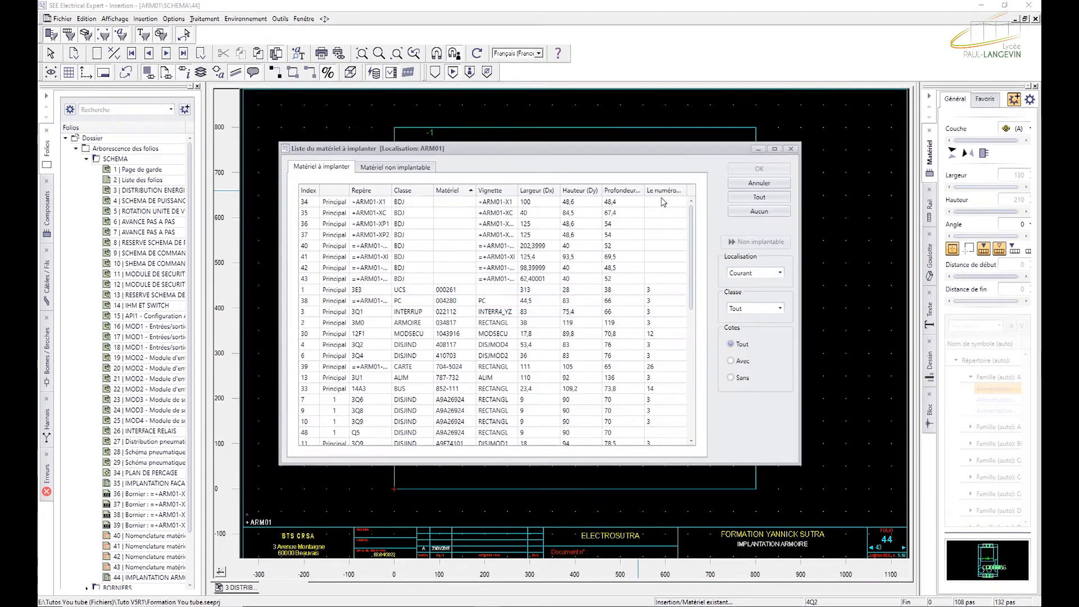
Insert the existing motor circuit breaker 4Q1 onto rail R2 just before 4Q2, at about x = 480.
scroll(456, 385, down, 4)
scroll(456, 385, down, 1)
double_click(332, 388)
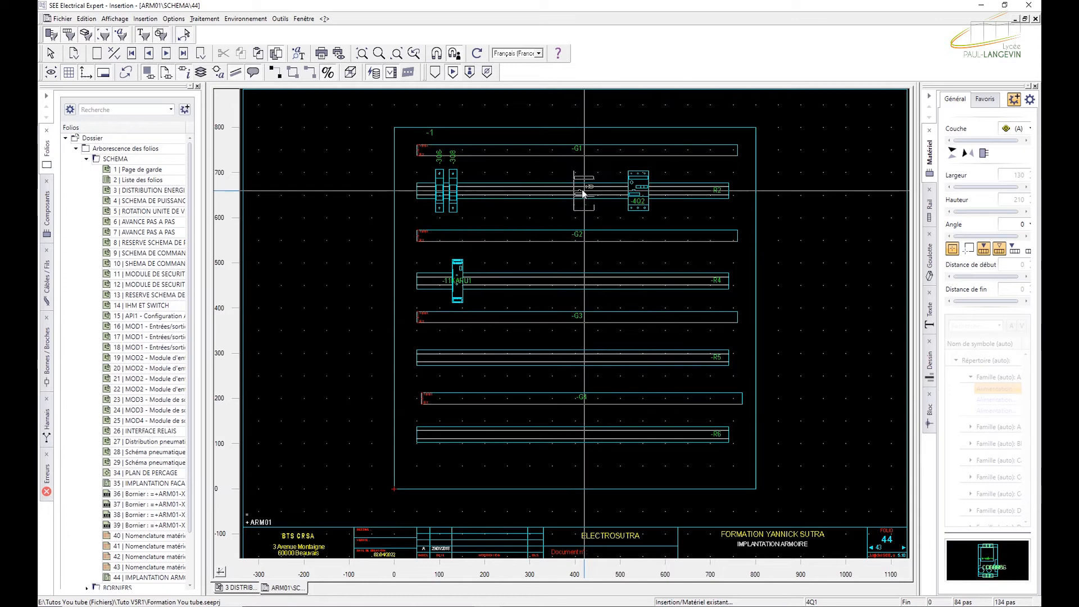
click(611, 192)
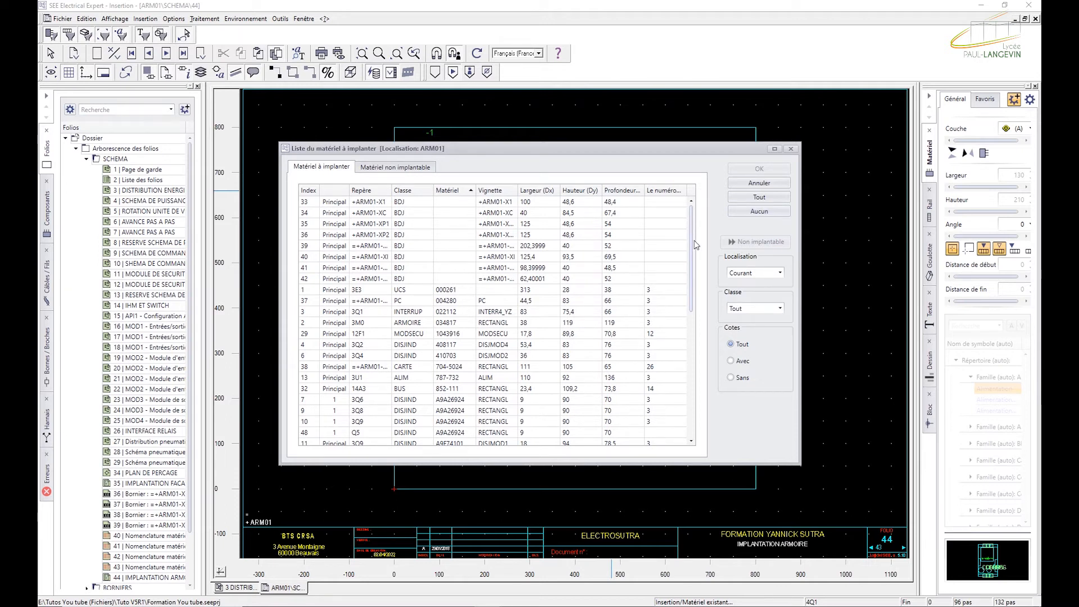
drag(690, 243, 686, 380)
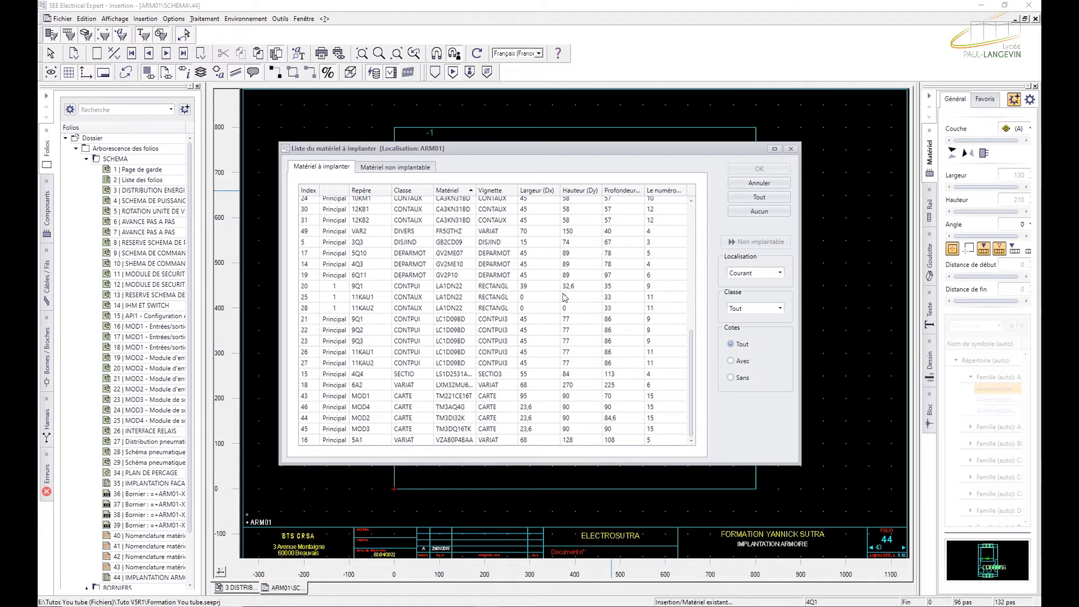
double_click(550, 301)
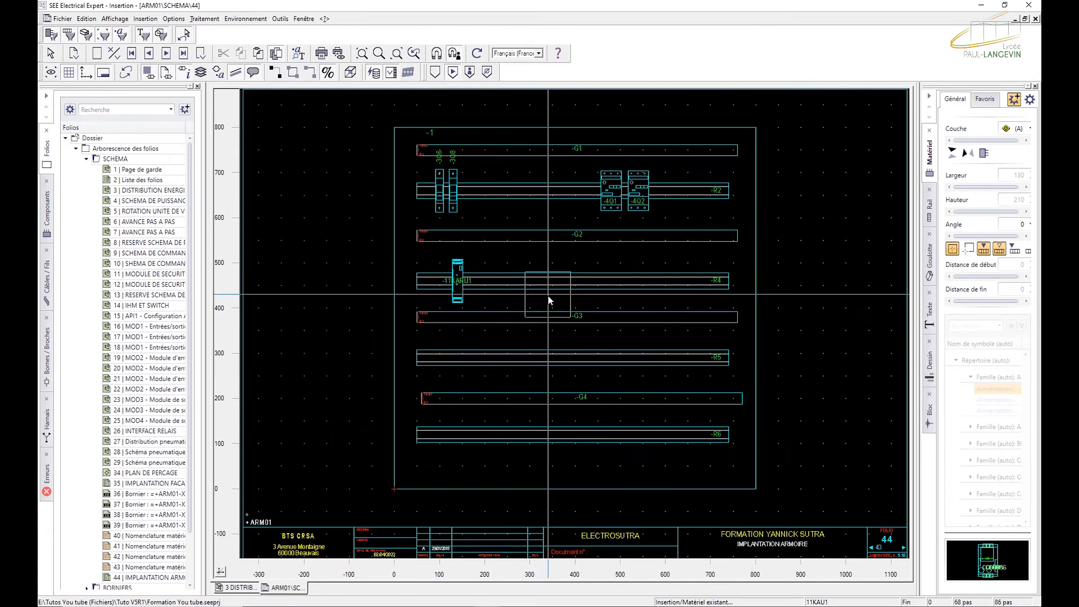
key(Escape)
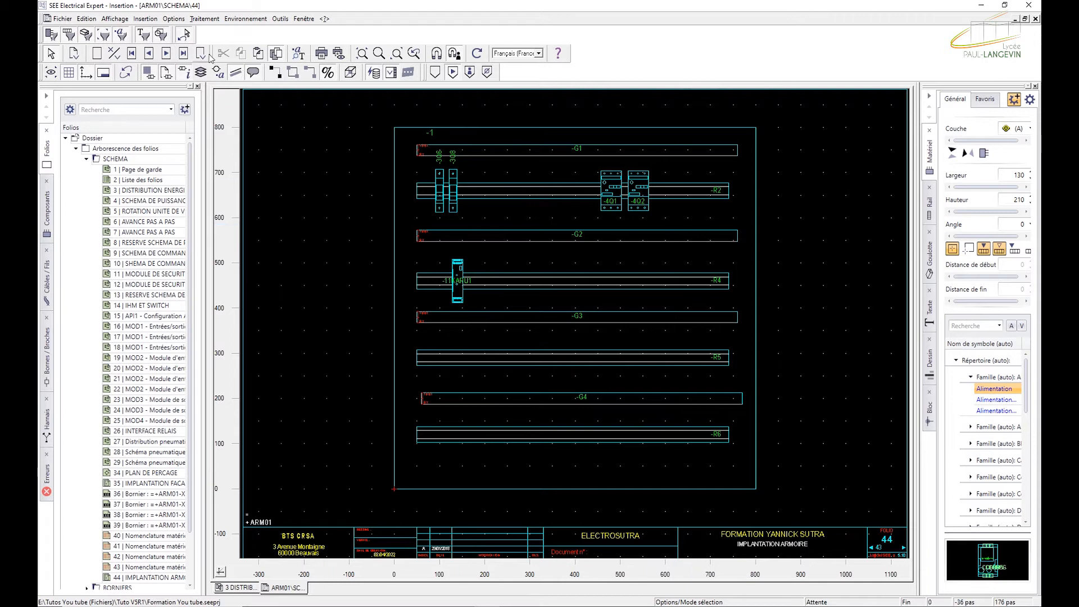
Dimension the cabinet's height between its two right-hand corners, placing the dimension line outside the cabinet at about x = 900.
click(146, 18)
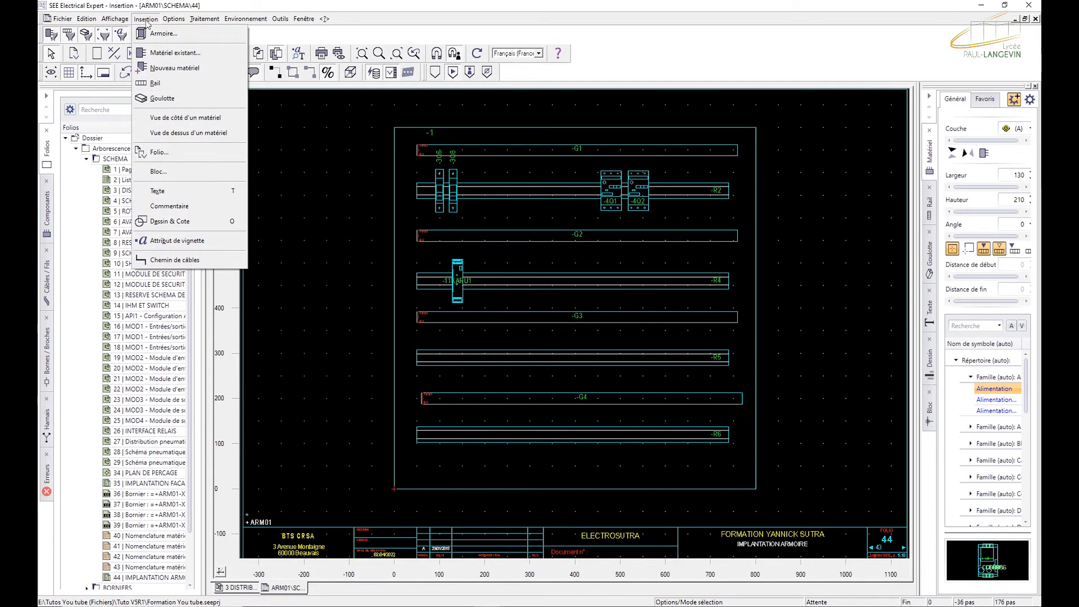
click(199, 222)
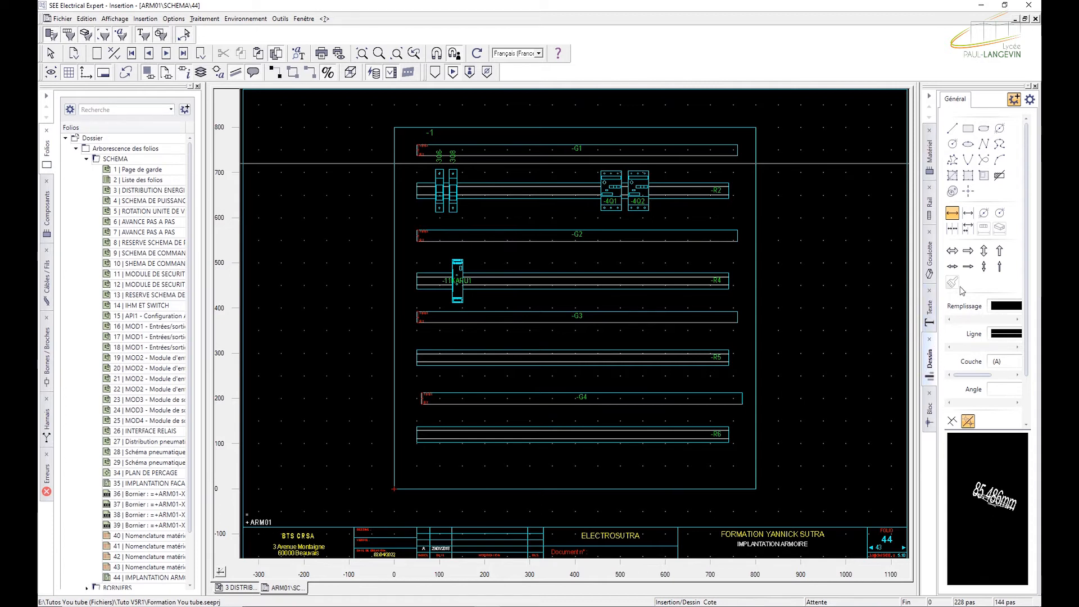
click(969, 220)
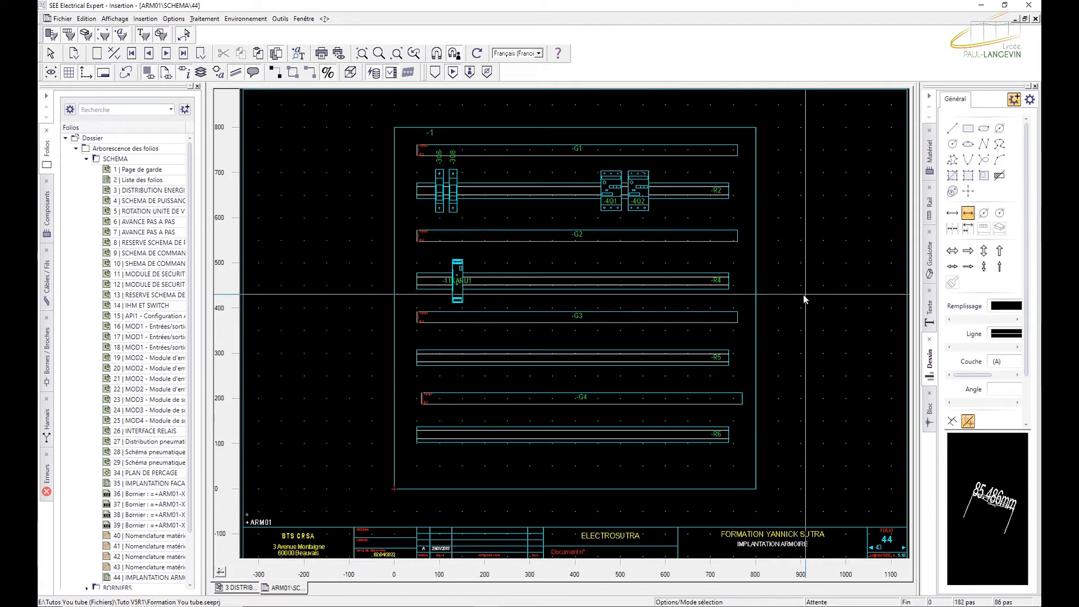
click(755, 129)
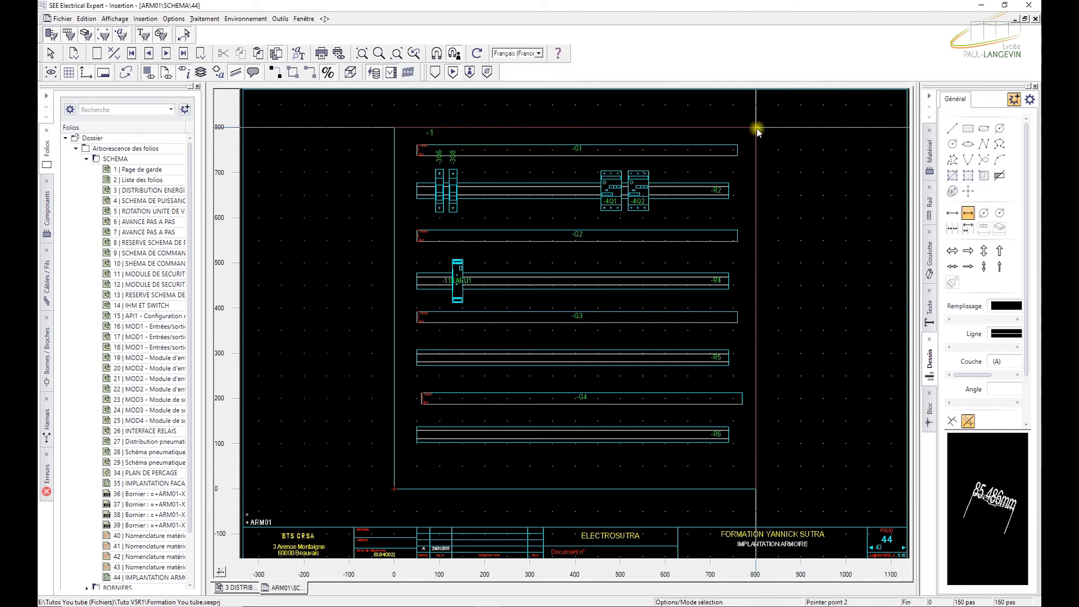
click(756, 489)
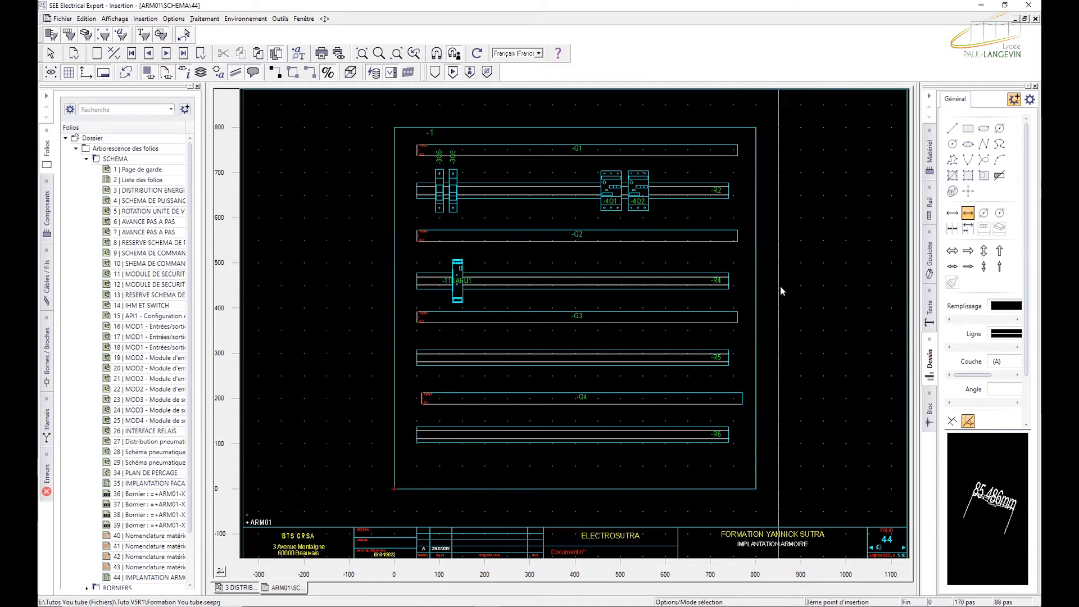
click(802, 308)
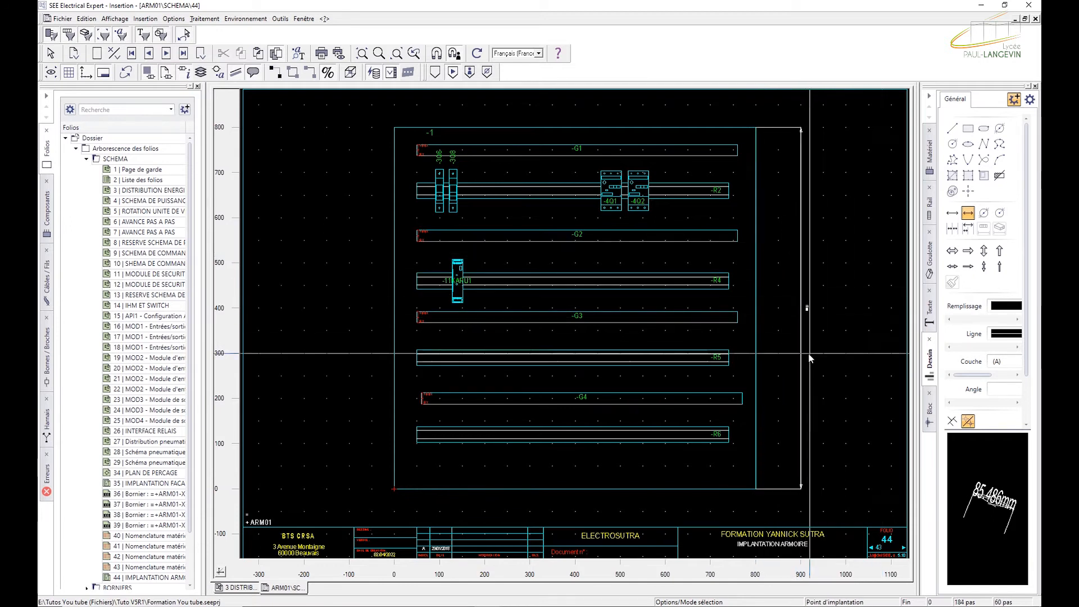
key(Escape)
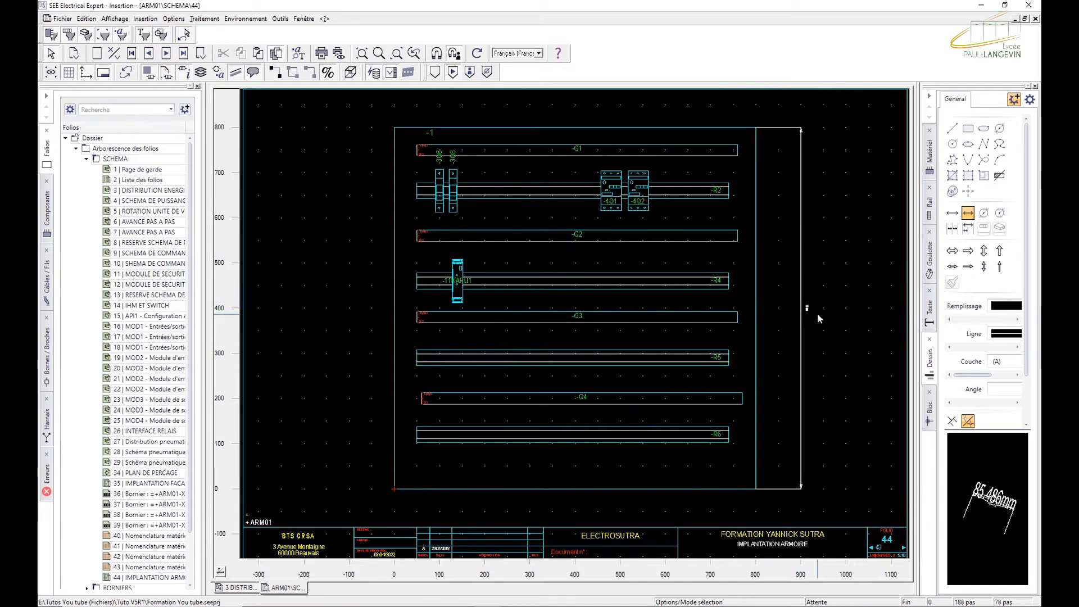
Set the cabinet height dimension's symbol size to 10 and enlarge its text.
scroll(810, 309, up, 2)
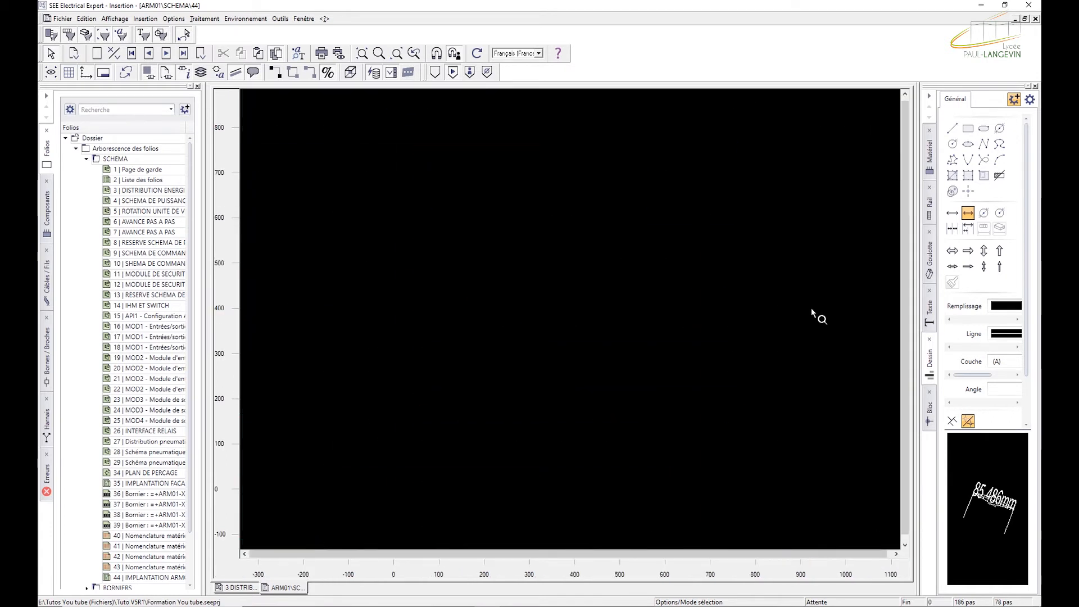
scroll(810, 305, up, 3)
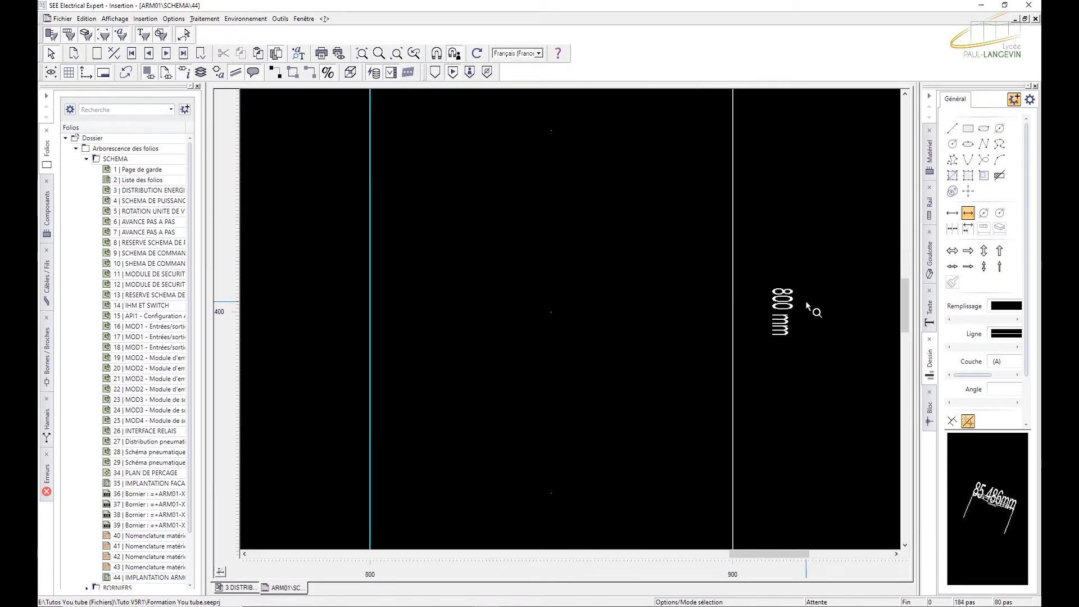
scroll(807, 305, down, 5)
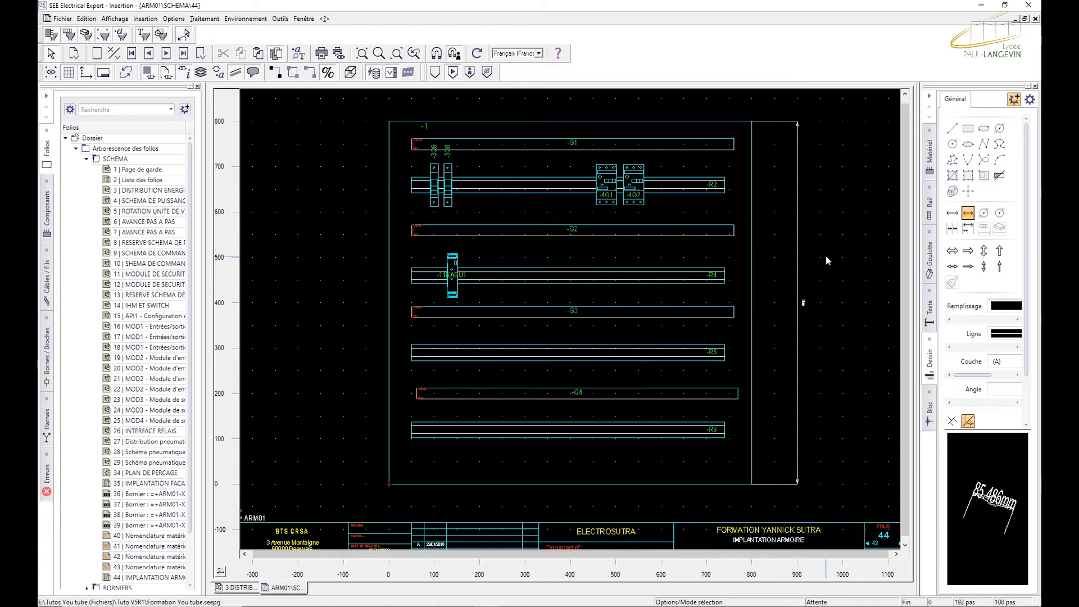
click(797, 260)
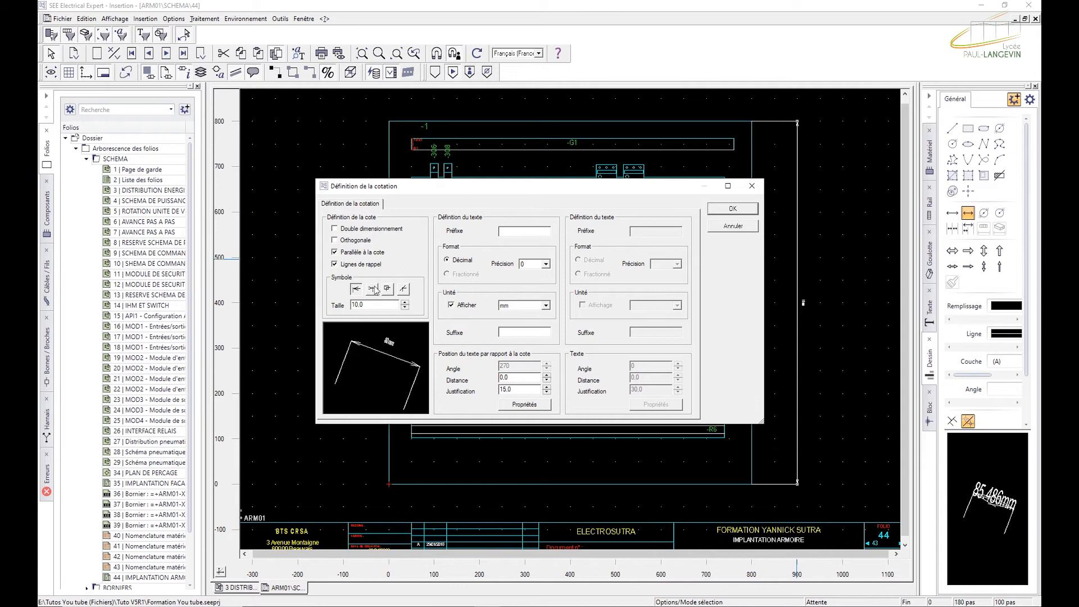
click(404, 303)
text(10)
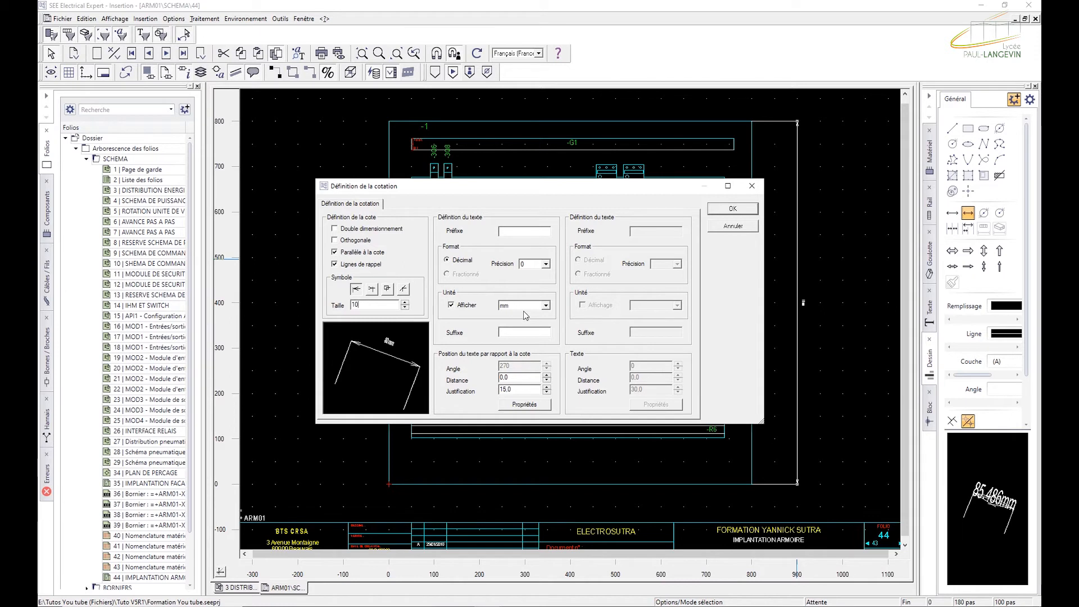
click(519, 406)
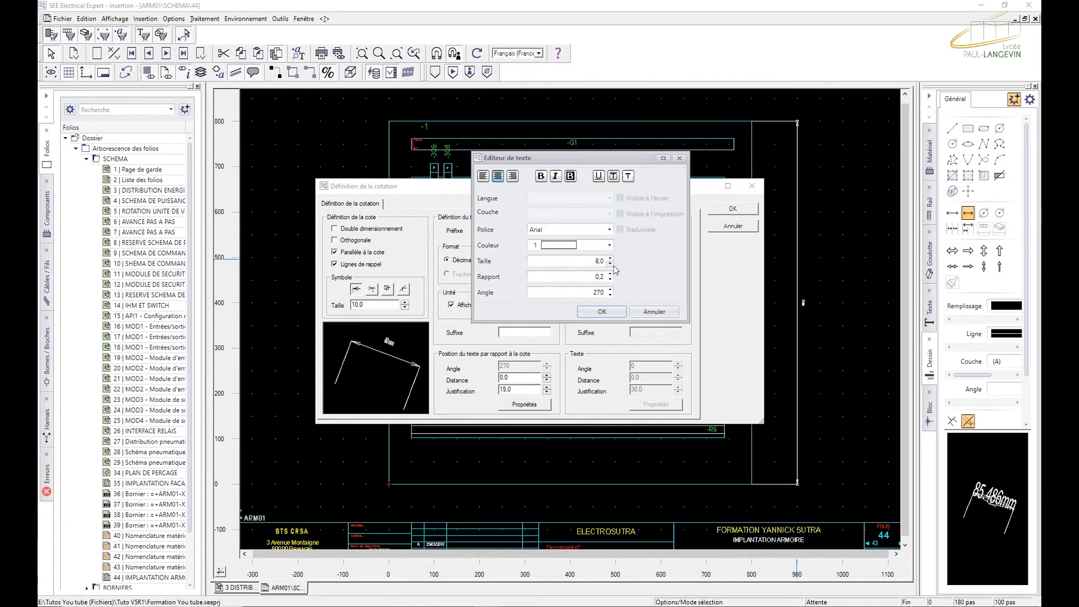
drag(603, 262, 580, 263)
click(600, 312)
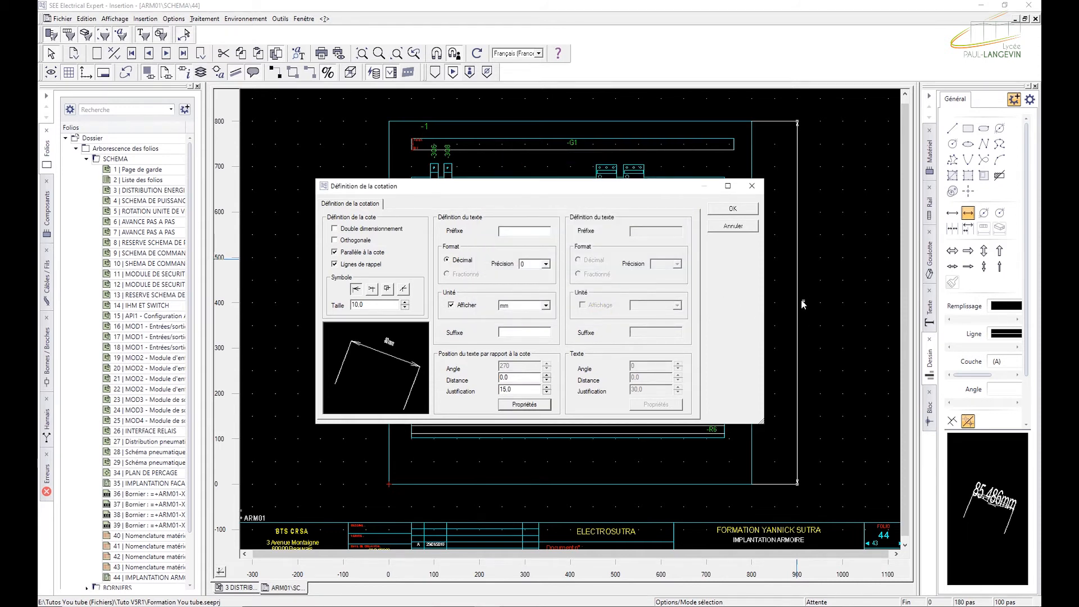
click(747, 210)
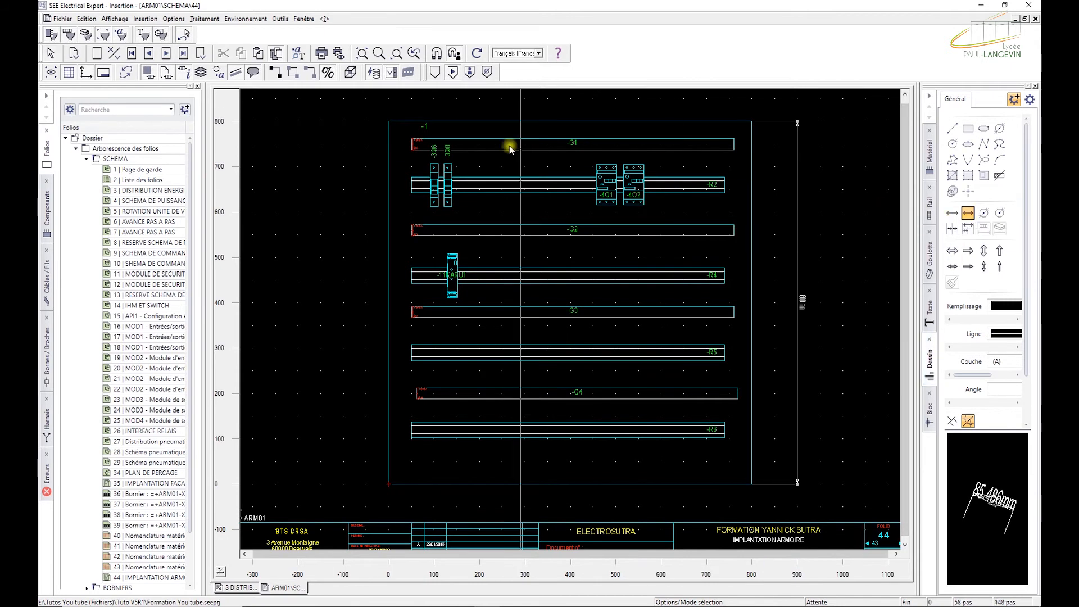
Dimension the cabinet's width above its upper edge and set that dimension's text size to 20.
click(392, 120)
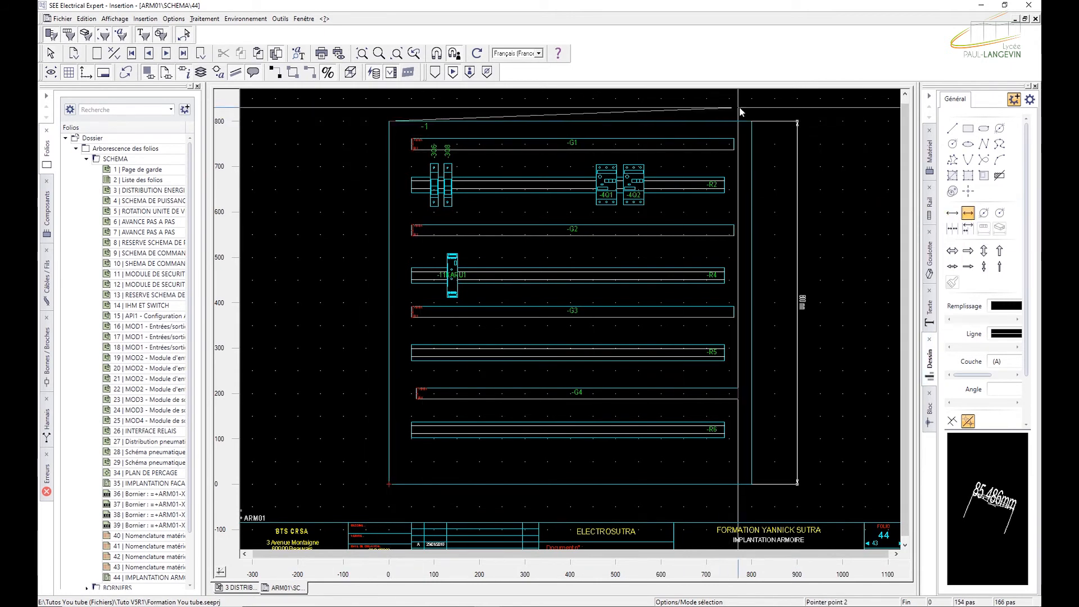
click(751, 120)
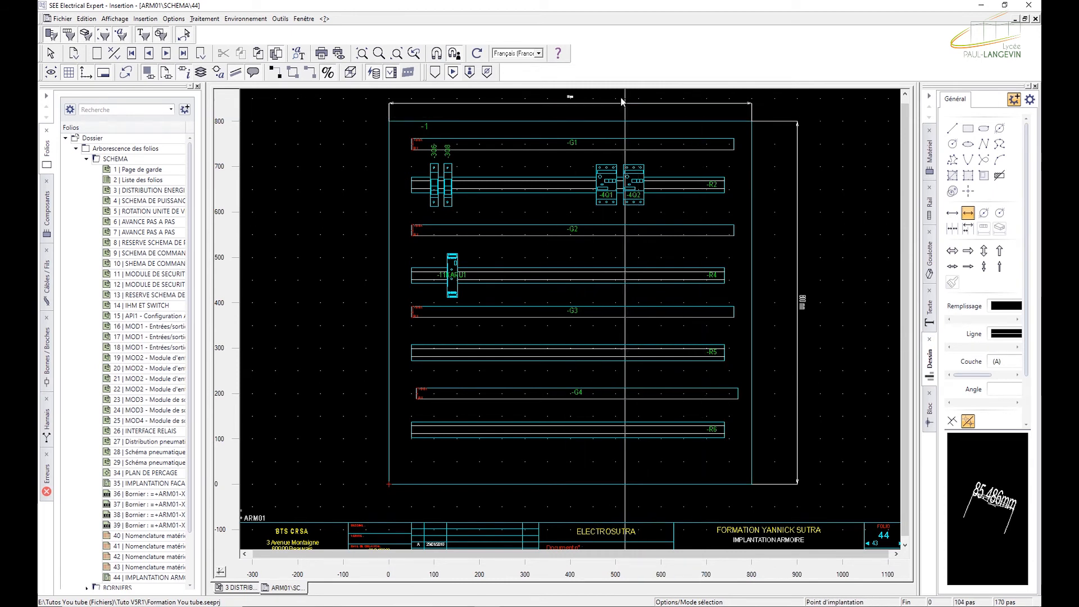
click(572, 104)
click(532, 406)
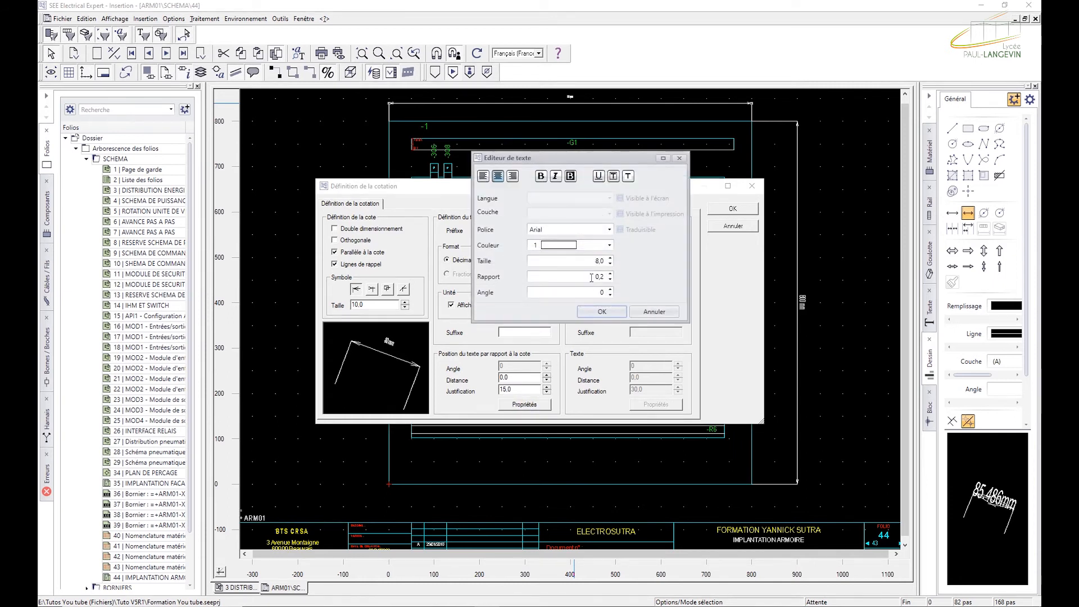
double_click(587, 260)
text(20,0)
click(617, 313)
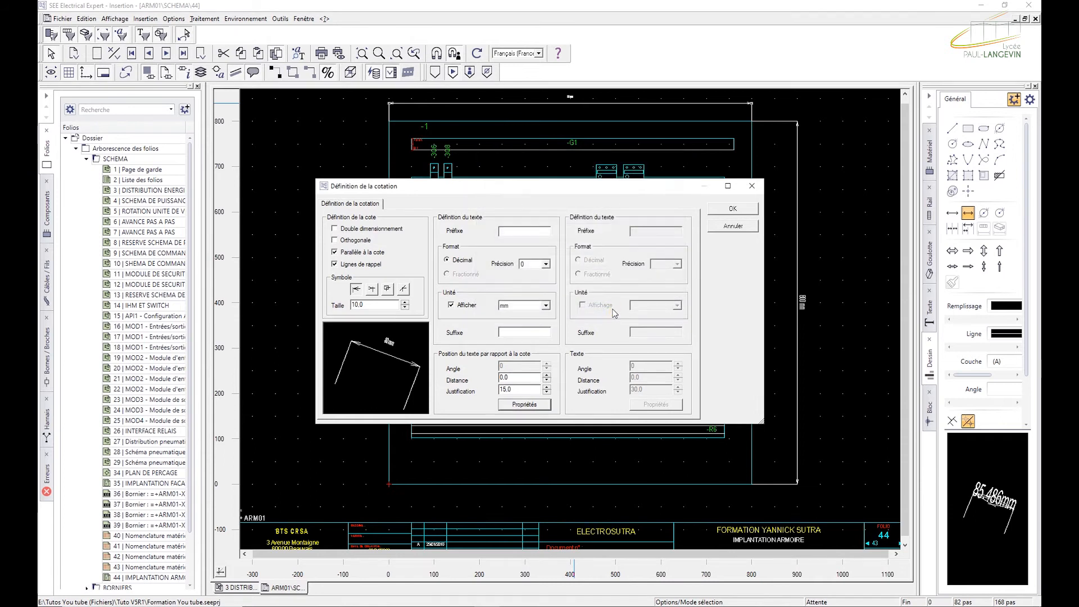
click(716, 212)
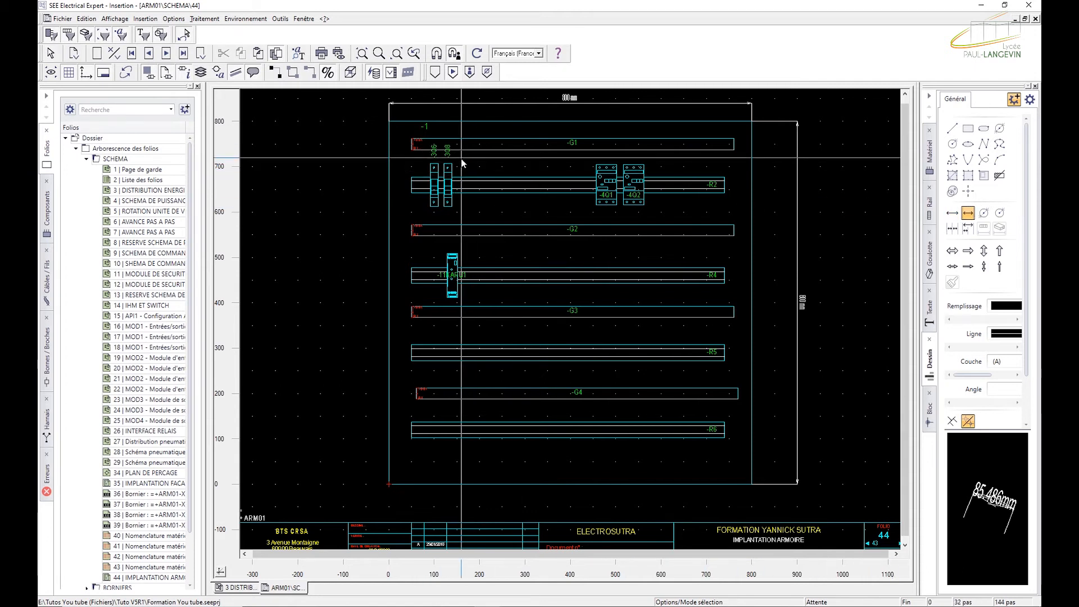
Try to dimension the vertical spacing between cable duct G1 and rail R2 beside the cabinet.
click(412, 144)
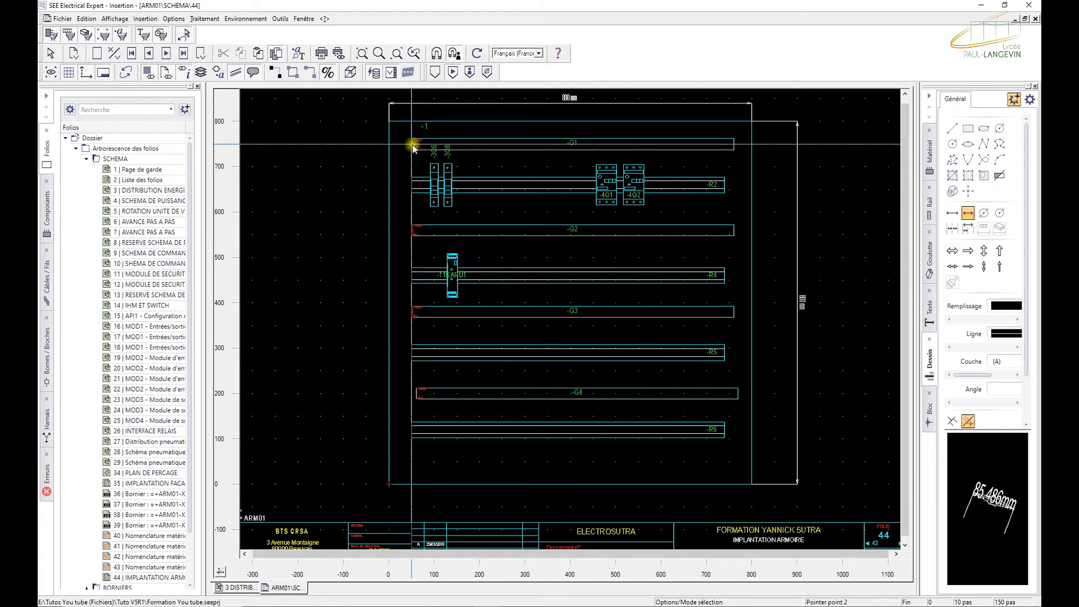
click(387, 174)
click(333, 168)
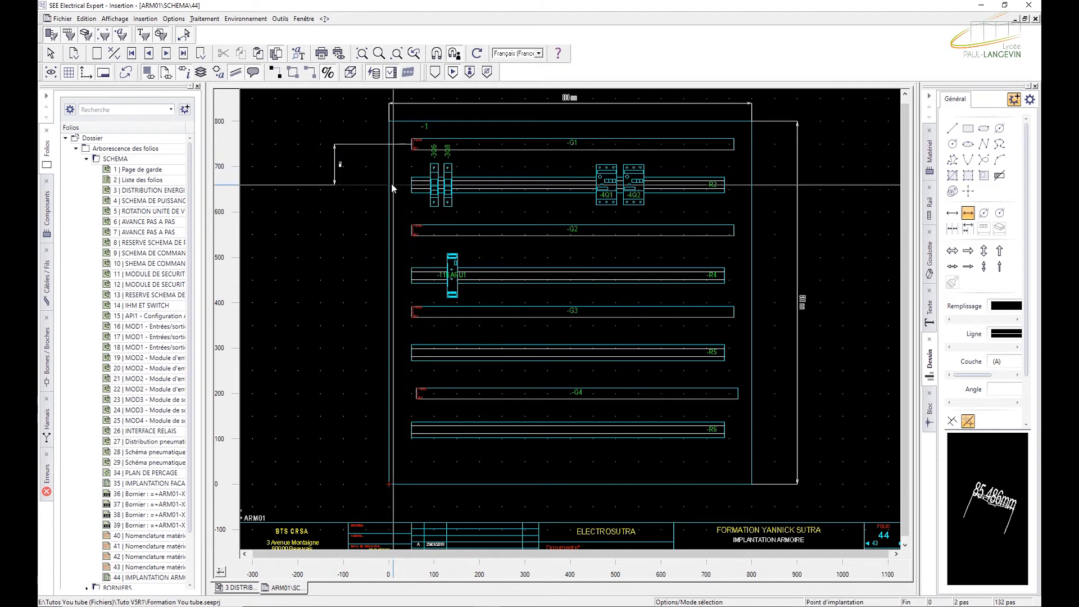
click(336, 163)
key(Delete)
Try to add an automatic dimension chain between the rail axes, positioned outside the cabinet's left edge.
click(281, 18)
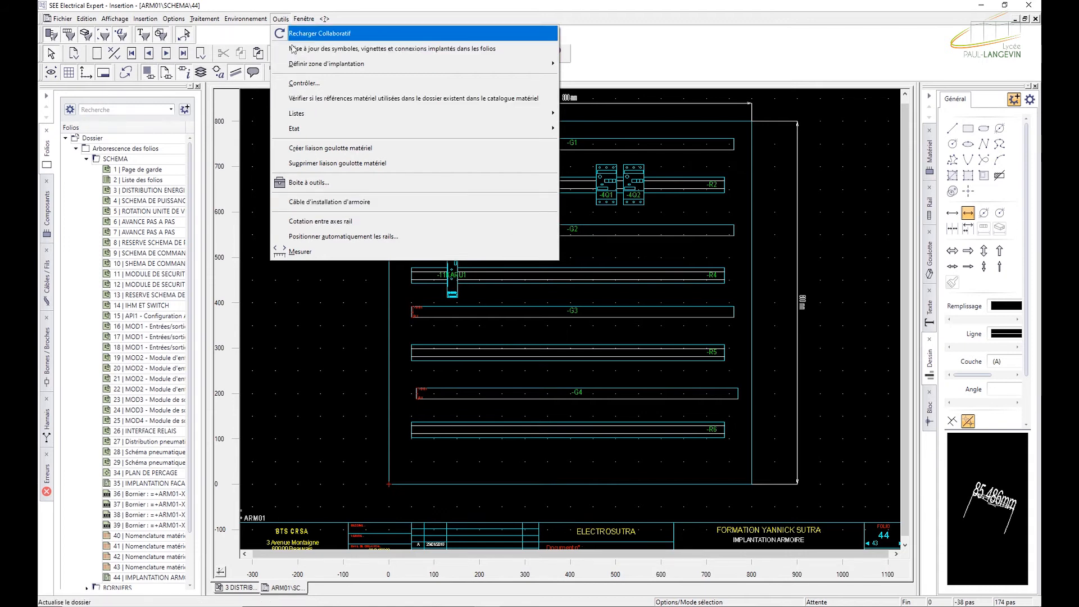
click(323, 221)
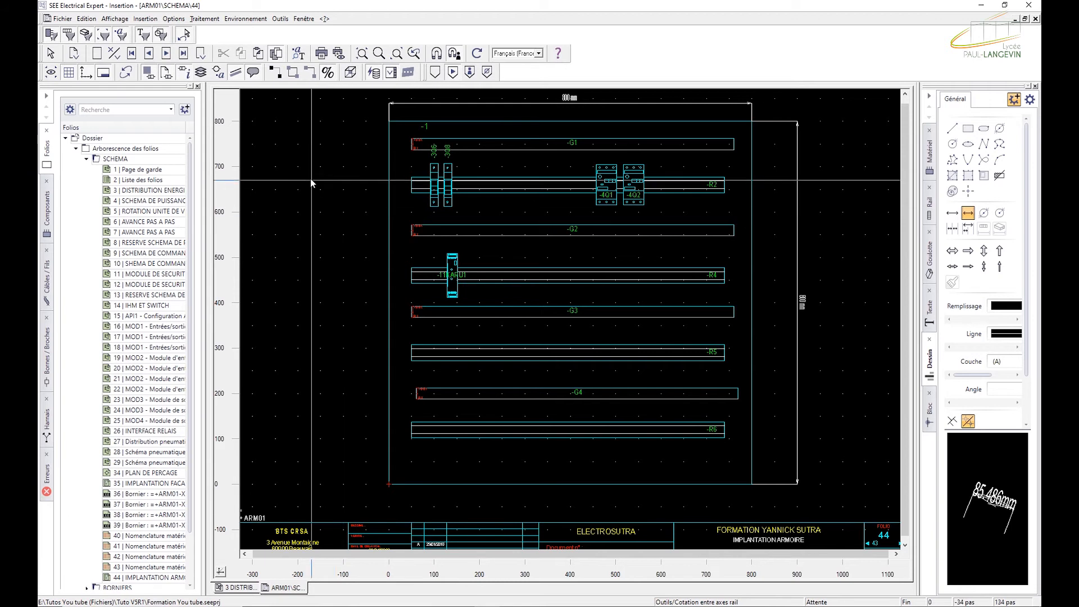
click(280, 19)
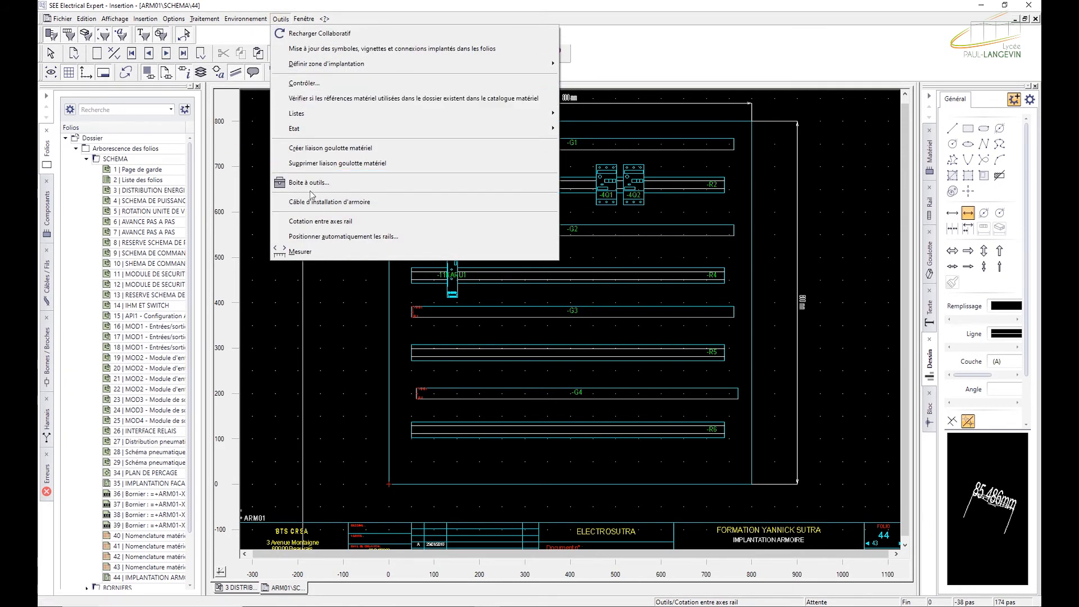
click(312, 221)
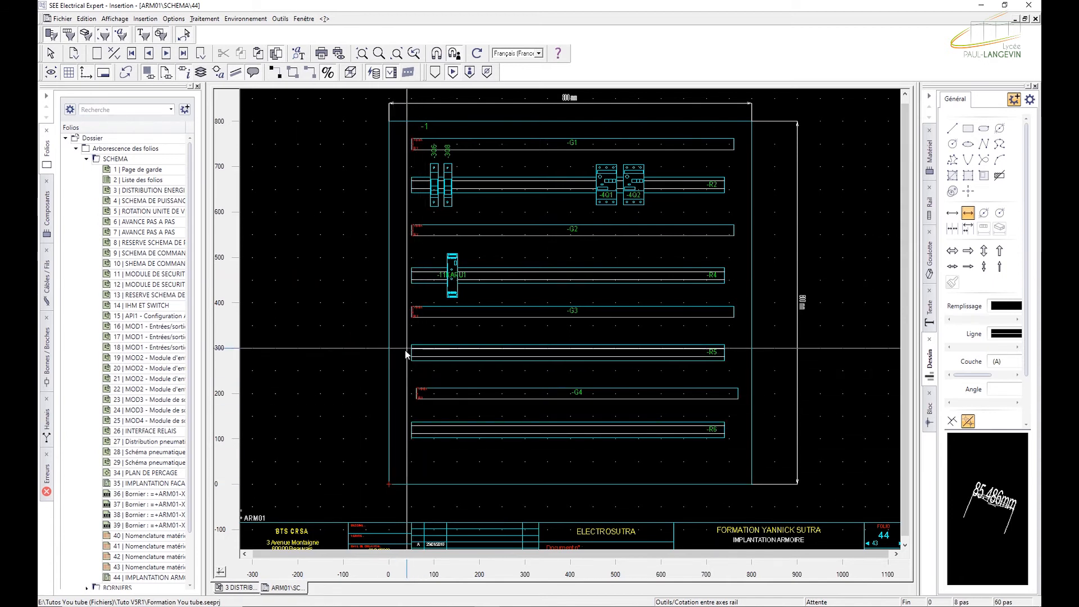
key(Escape)
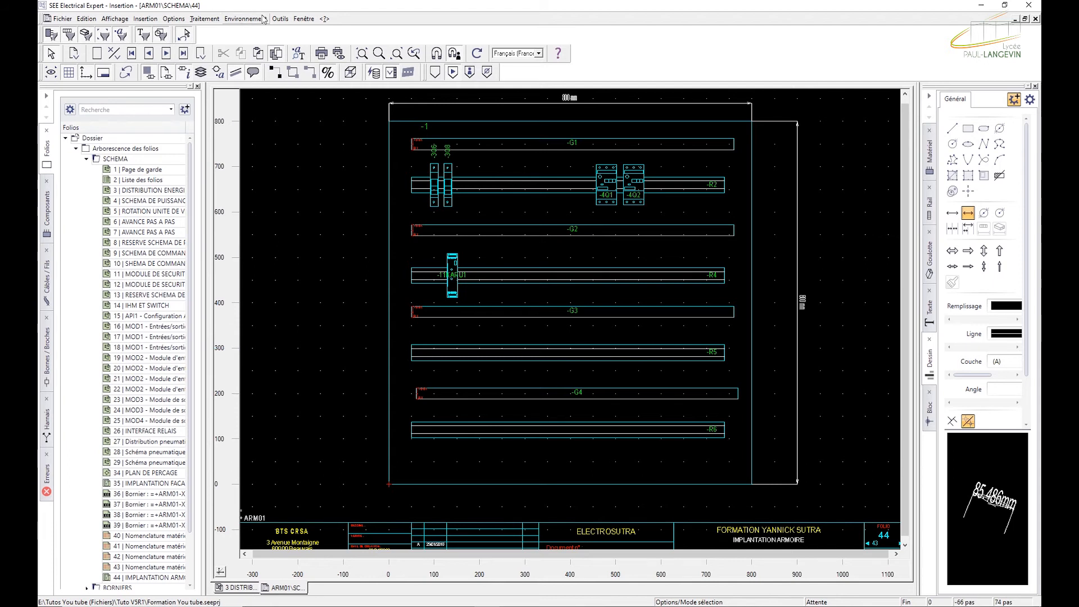
Position the rails automatically upward in vertical orientation, with a rail centre distance of 30 mm and a minimum distance of 10 mm between materials.
click(280, 20)
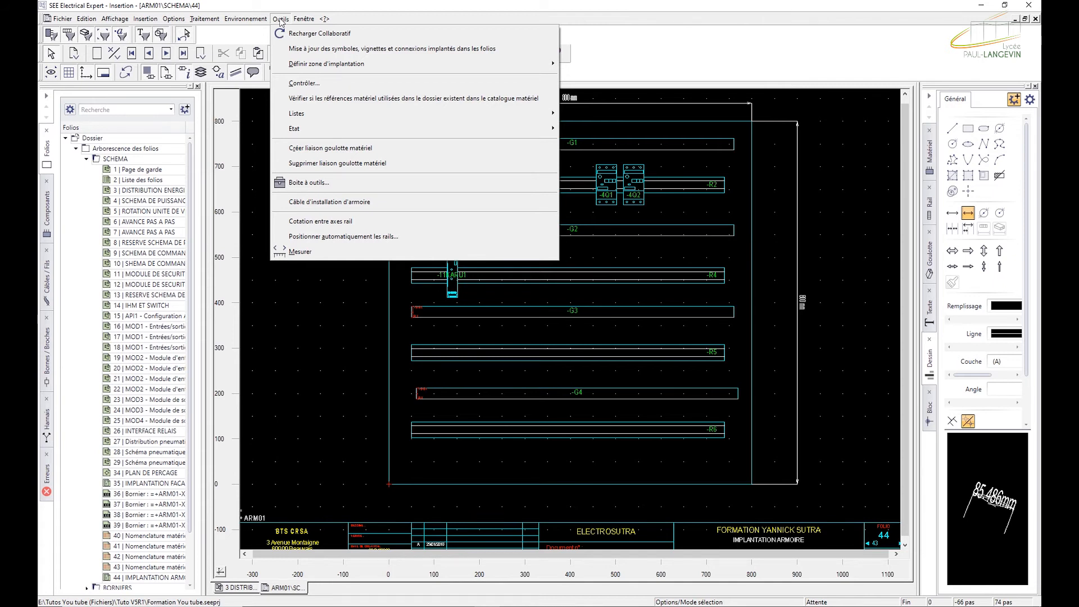
click(436, 4)
click(279, 18)
click(313, 237)
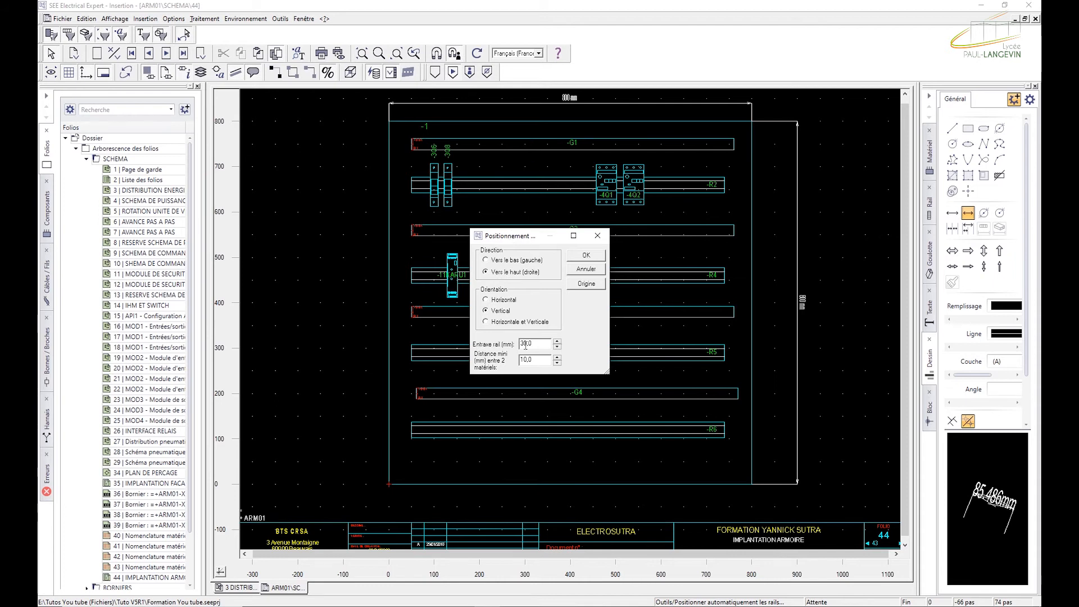
mouse_move(534, 346)
mouse_down()
mouse_move(501, 349)
mouse_move(521, 360)
mouse_up()
text(0)
key(BackSpace)
drag(531, 346, 501, 353)
drag(521, 358, 556, 361)
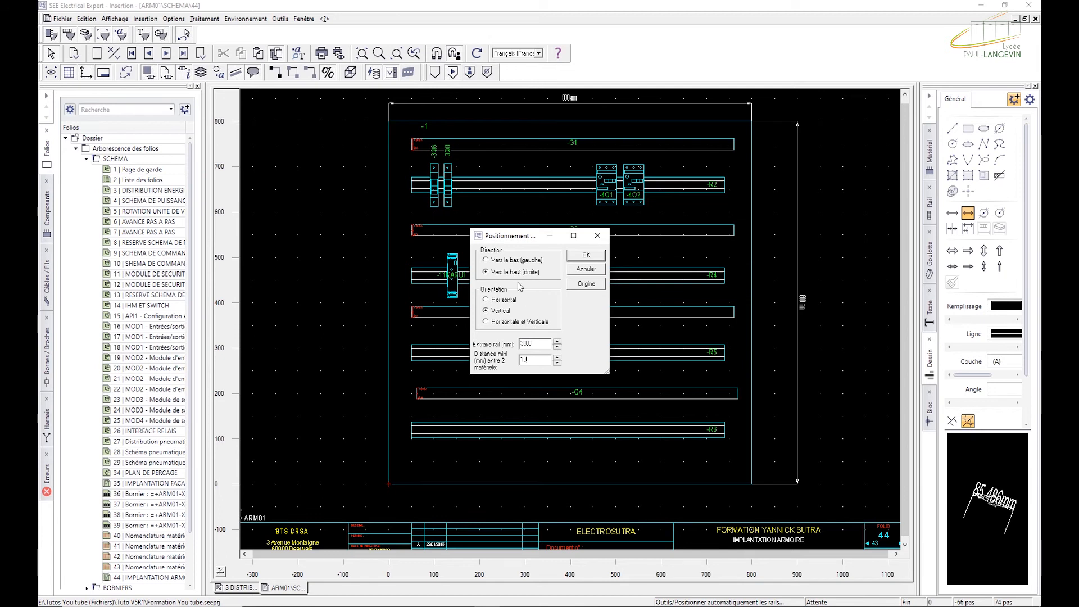
click(586, 256)
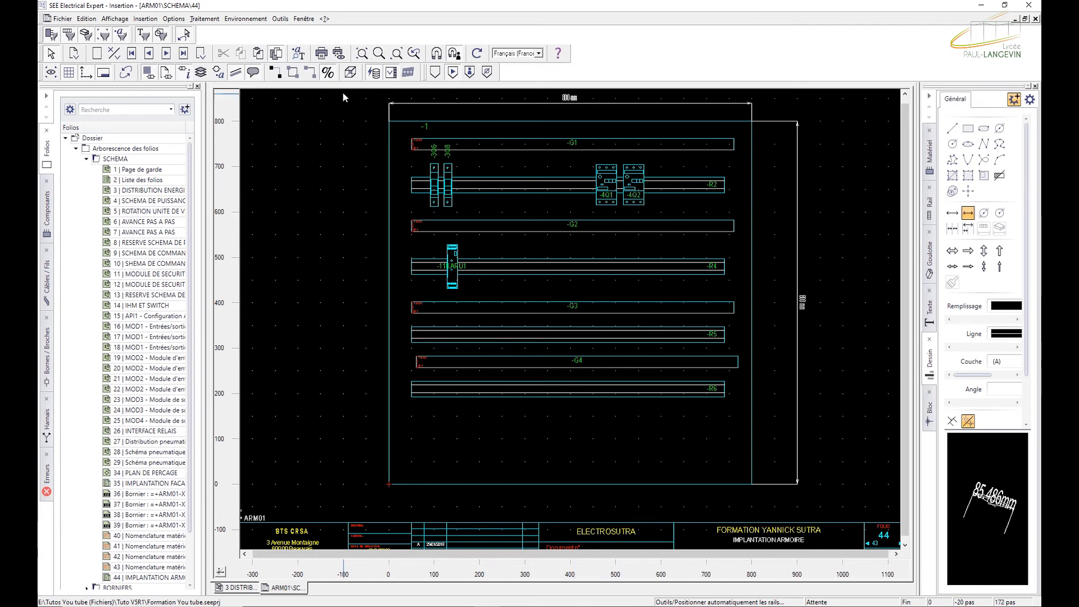
click(280, 19)
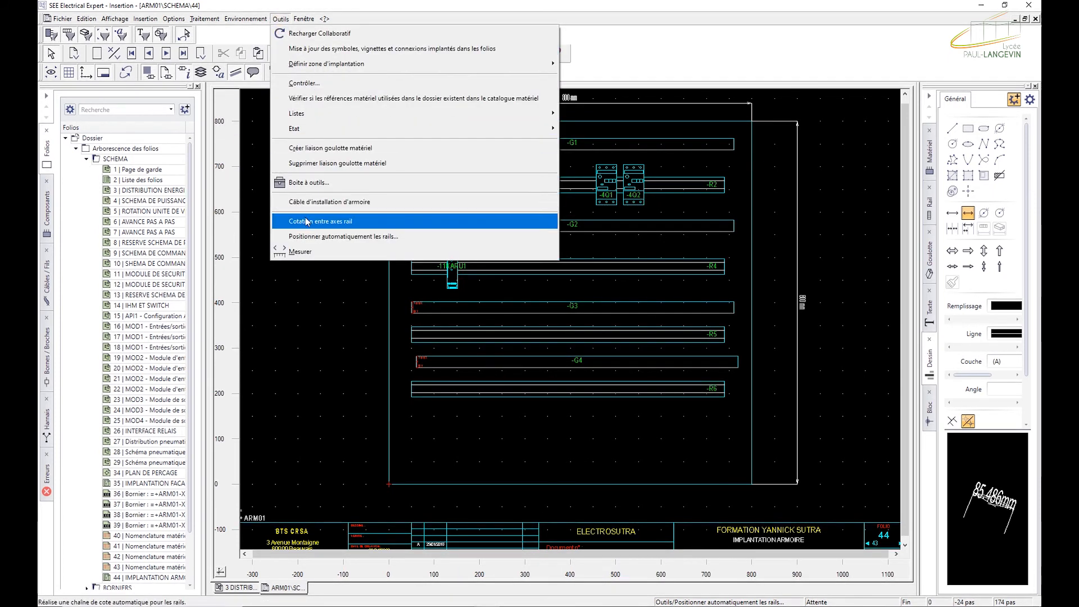
click(322, 236)
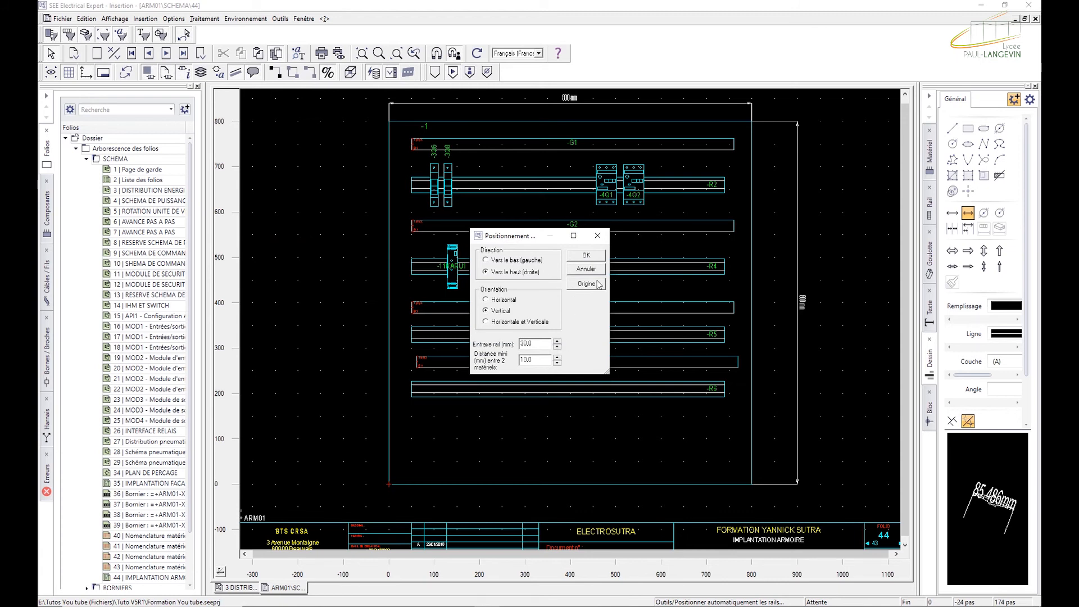
click(586, 269)
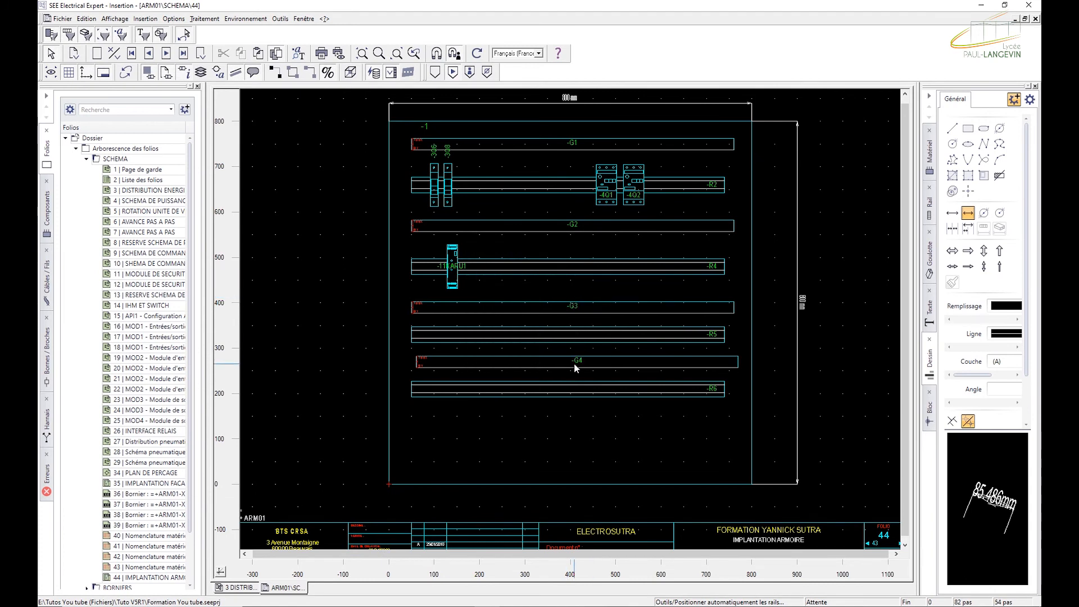
Shorten rail R6 to about 300 mm and move it lower below duct G4, starting at about x = 60.
click(570, 394)
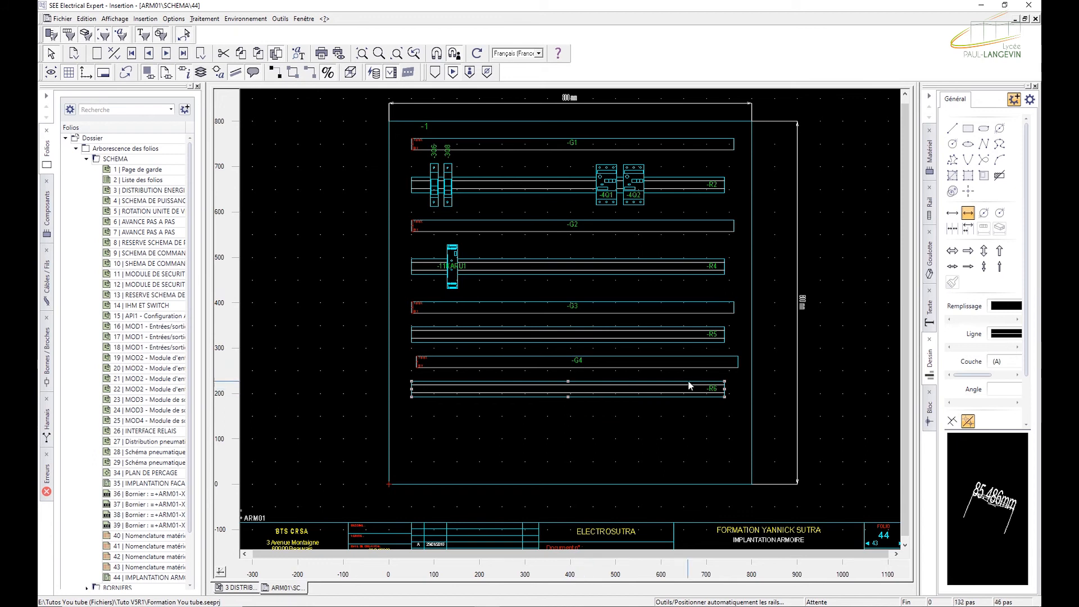
drag(724, 389, 491, 417)
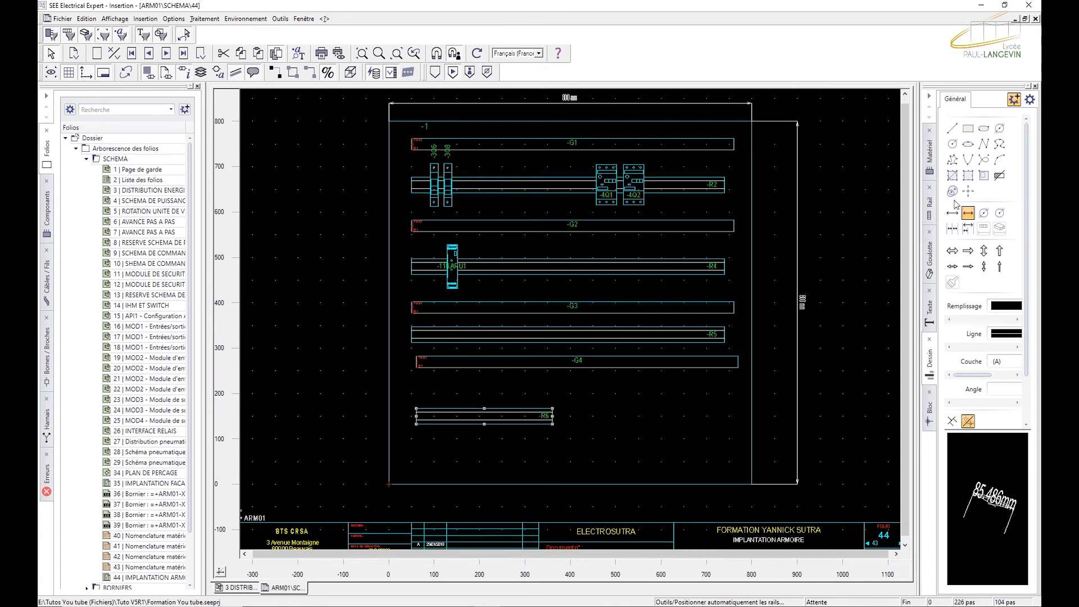
click(929, 203)
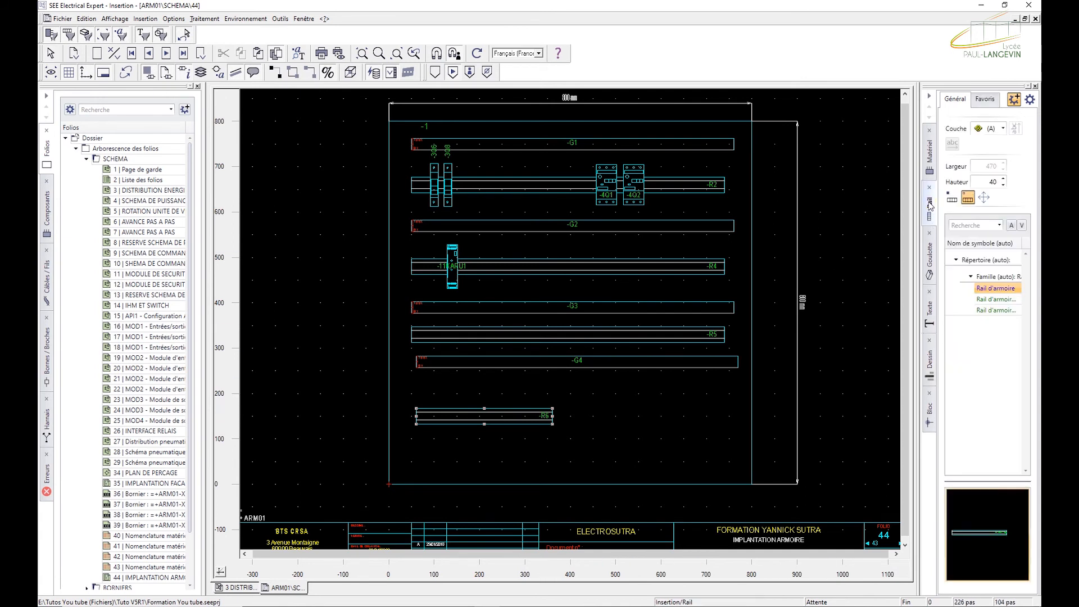
key(Escape)
click(930, 161)
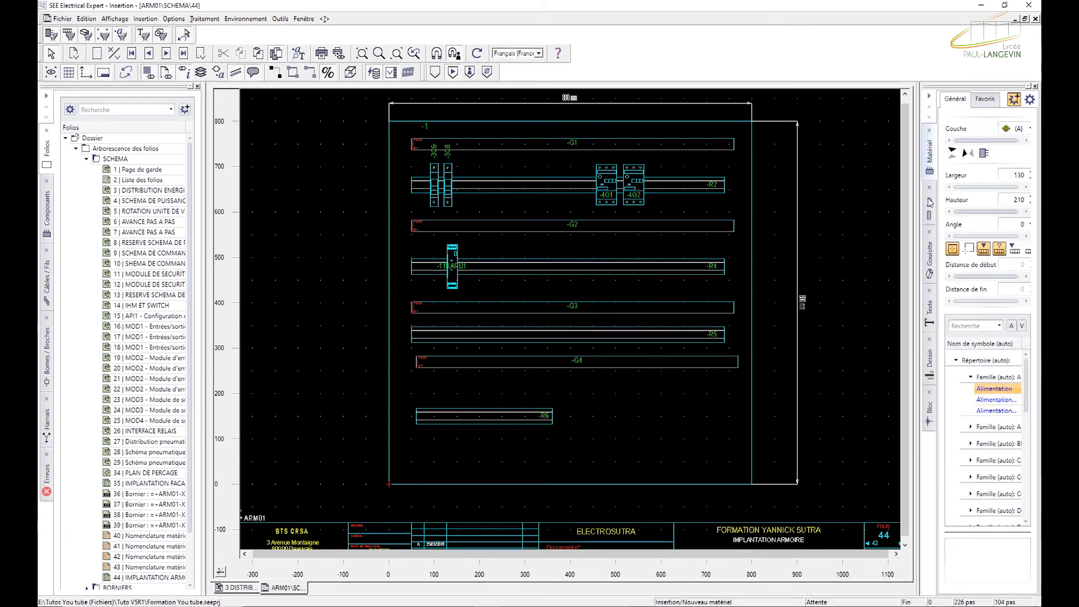
click(930, 205)
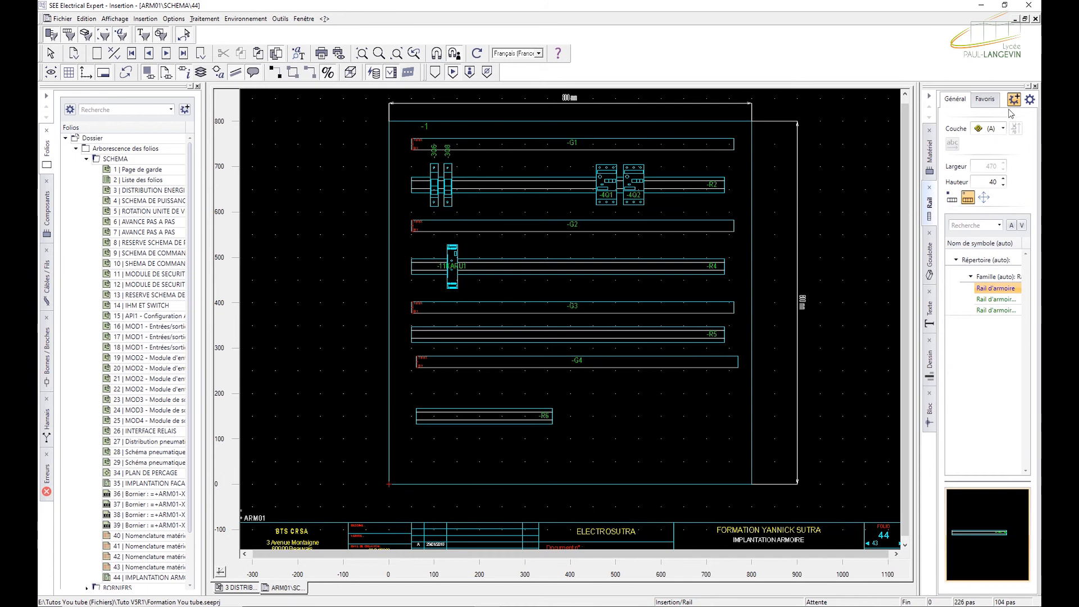
click(930, 150)
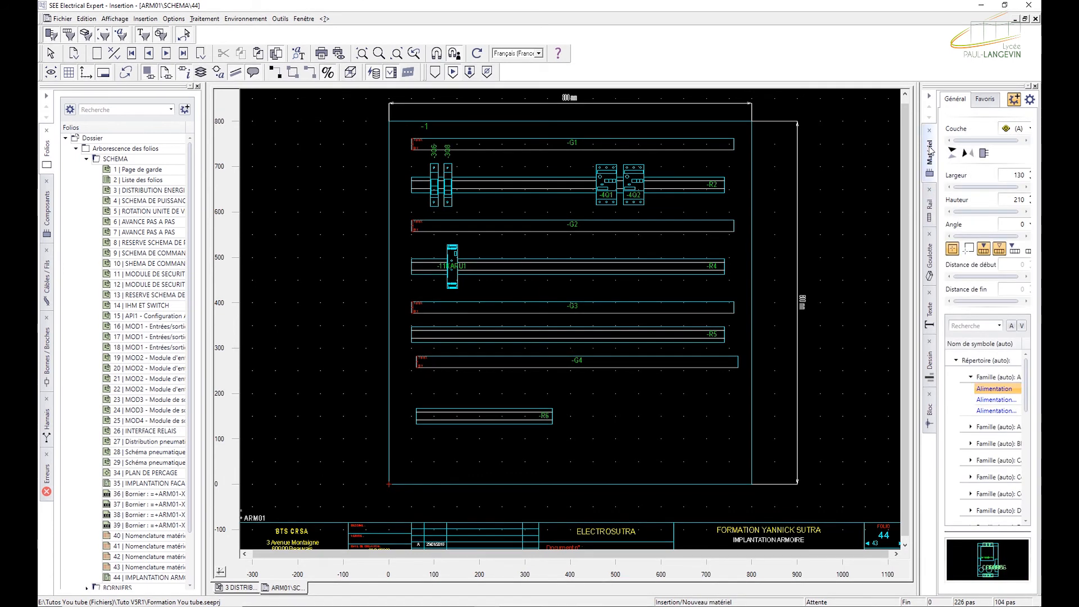
click(929, 218)
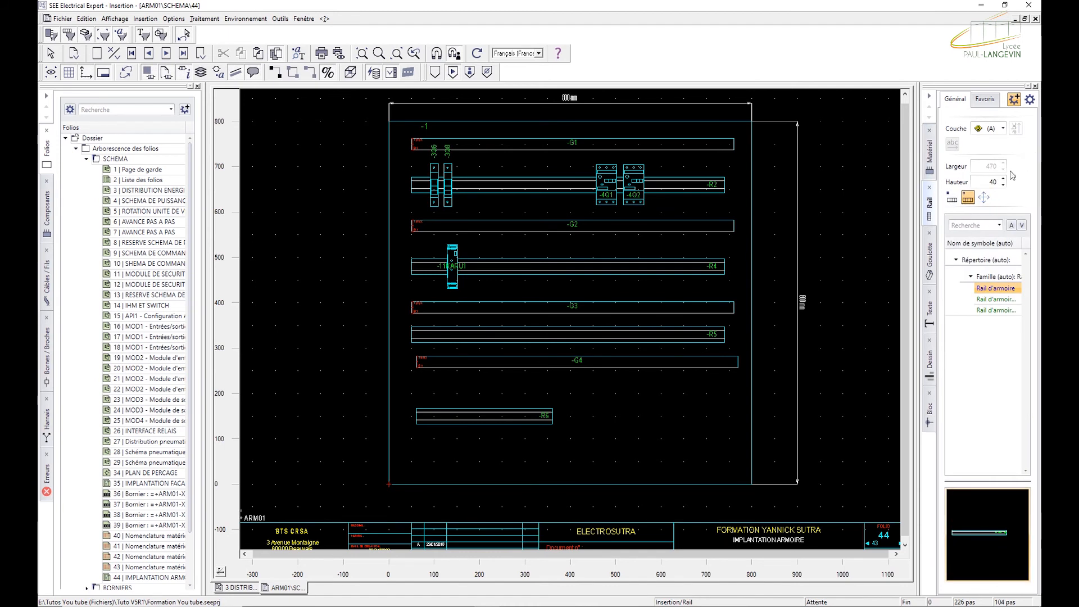
click(505, 419)
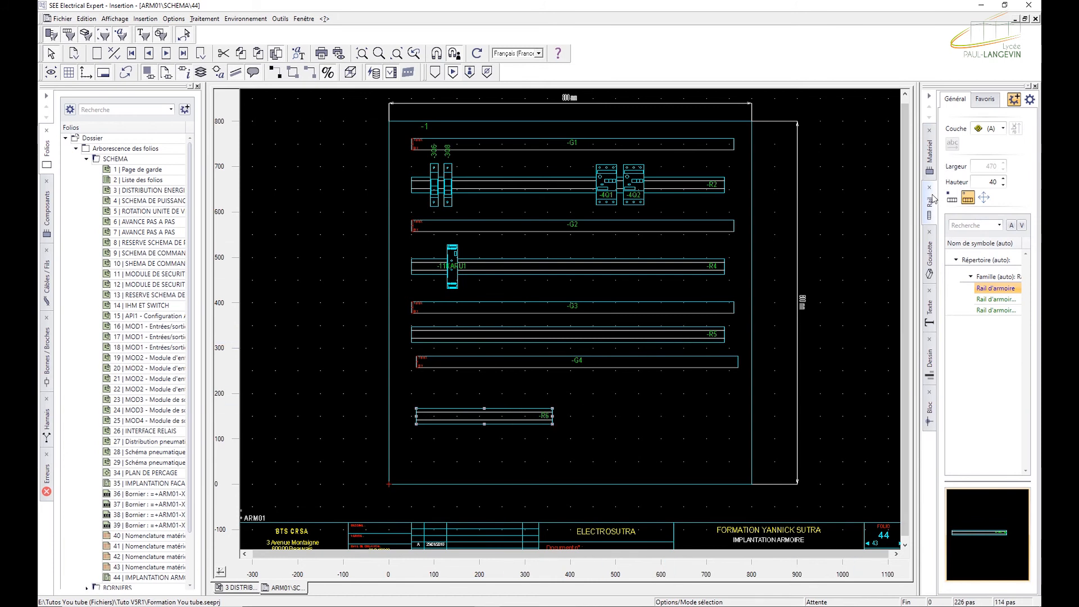
click(599, 418)
click(929, 204)
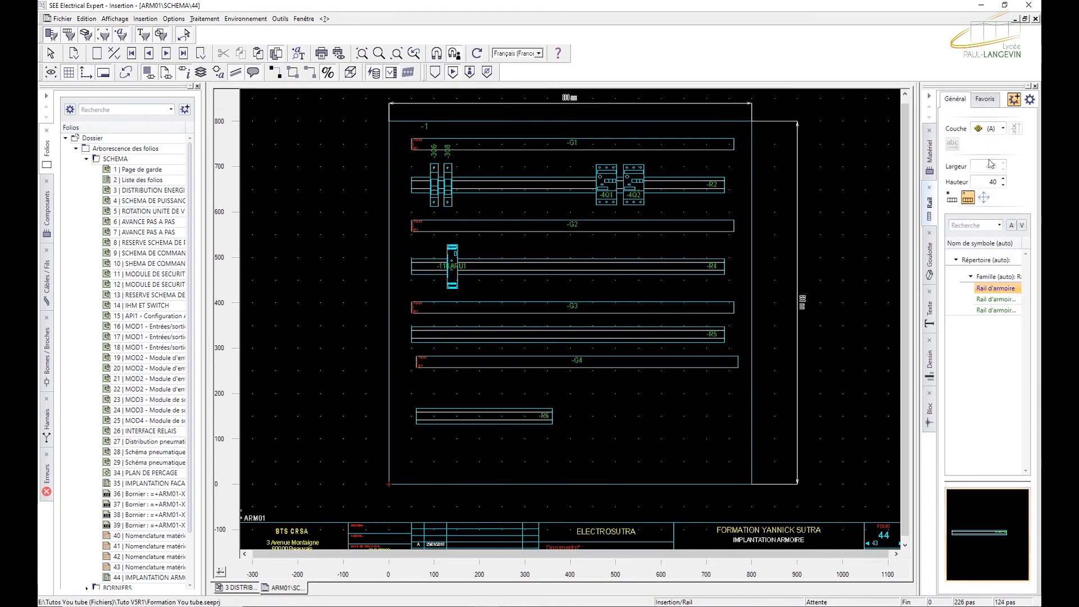
Insert a vertical cabinet rail with imposed size, width 470 and height 40, along the inside of the cabinet's left edge.
click(952, 198)
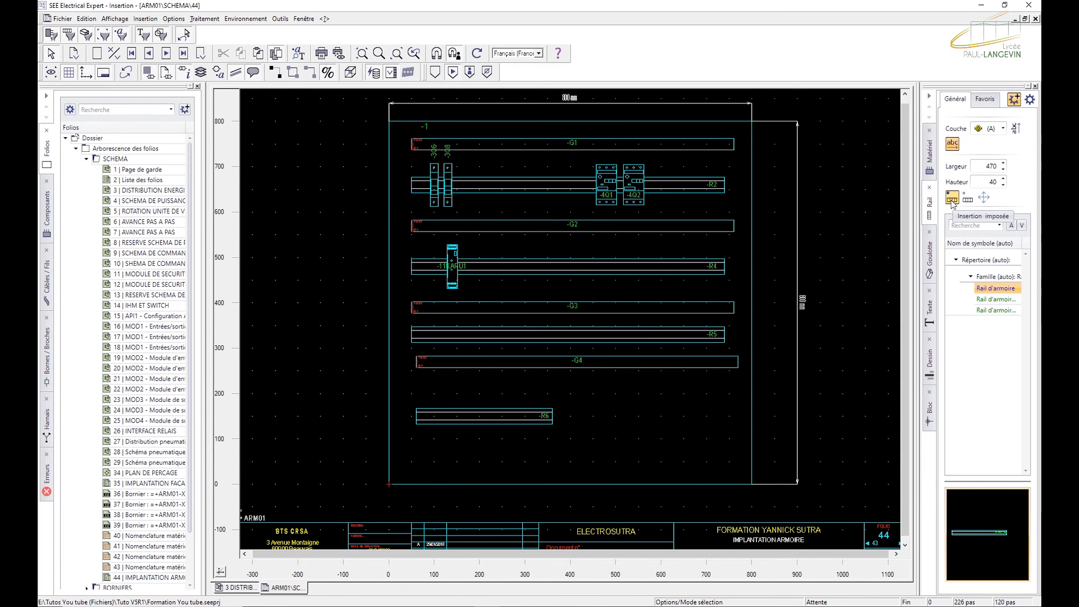
click(1015, 133)
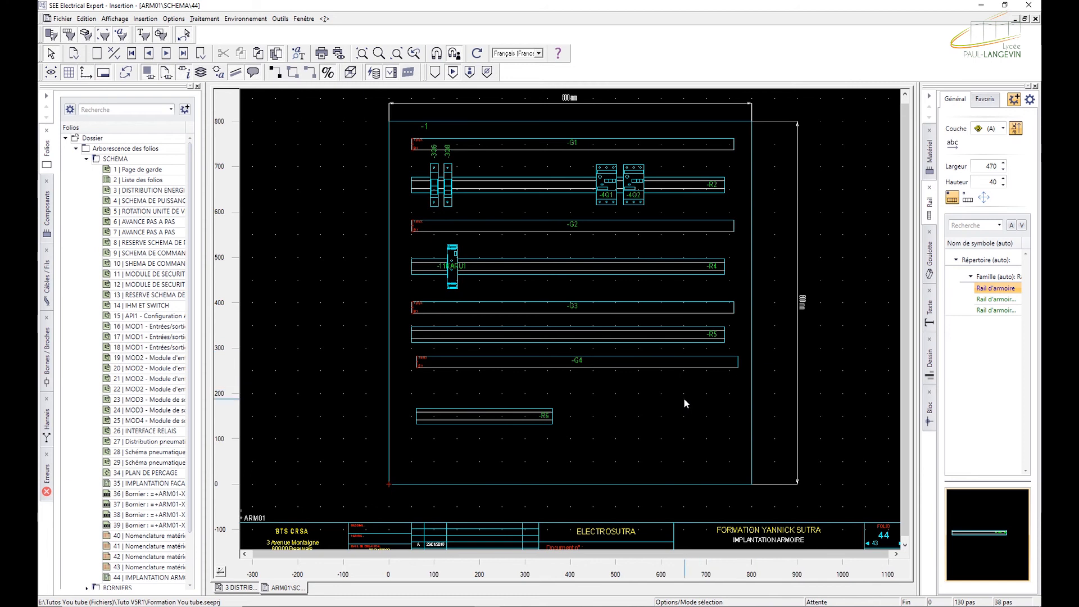
click(145, 18)
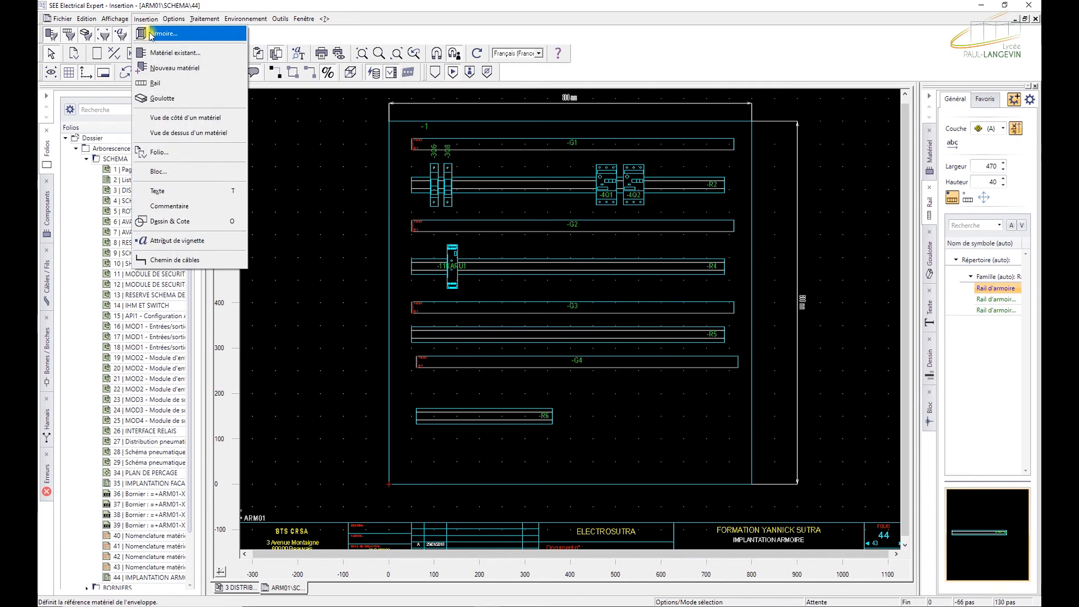
click(147, 83)
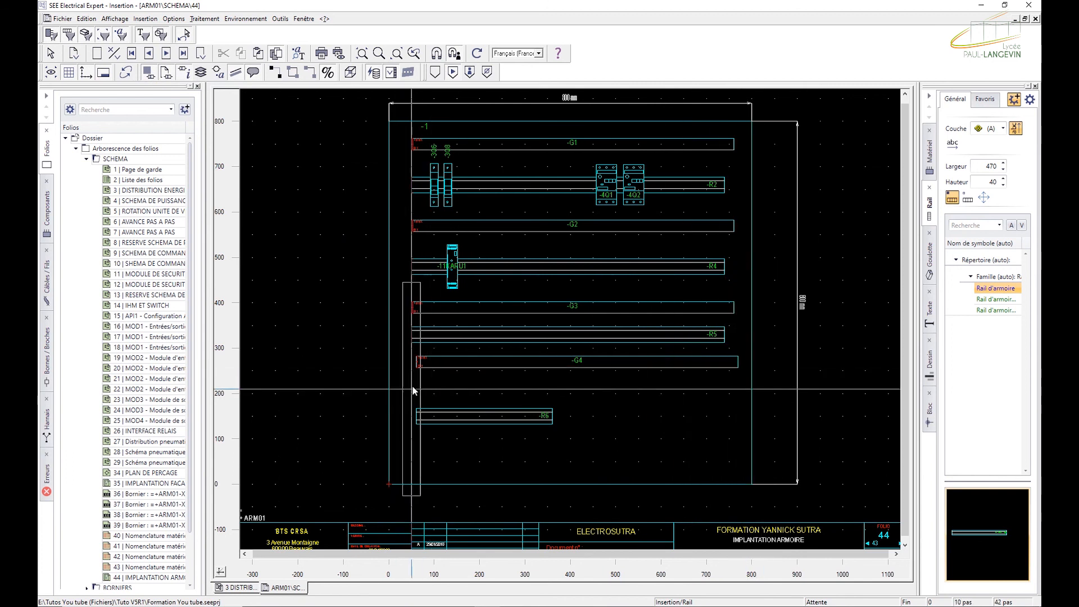
click(401, 376)
key(Escape)
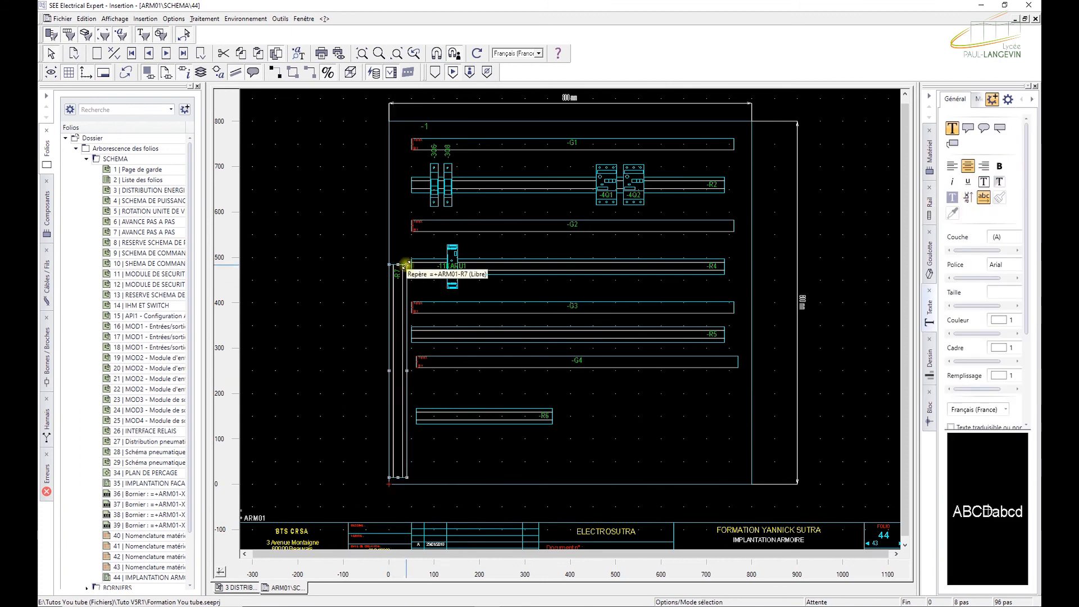
Move the vertical rail R7 to about x = 580 and shorten it to about 190 mm so it sits below duct G4.
drag(395, 389, 395, 393)
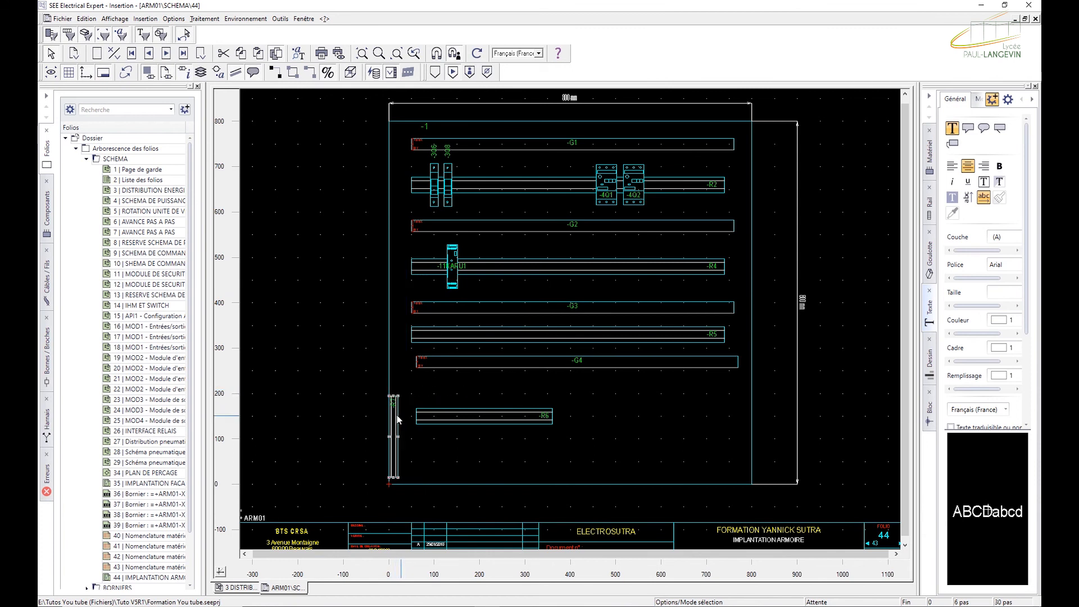
key(ctrl+z)
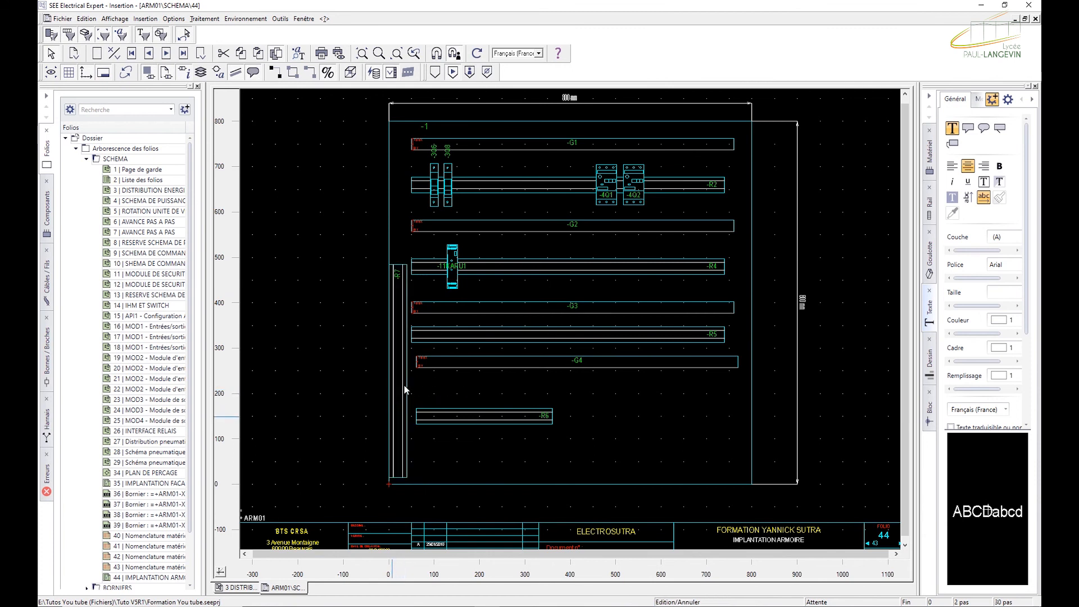
drag(404, 387, 657, 382)
drag(651, 260, 652, 387)
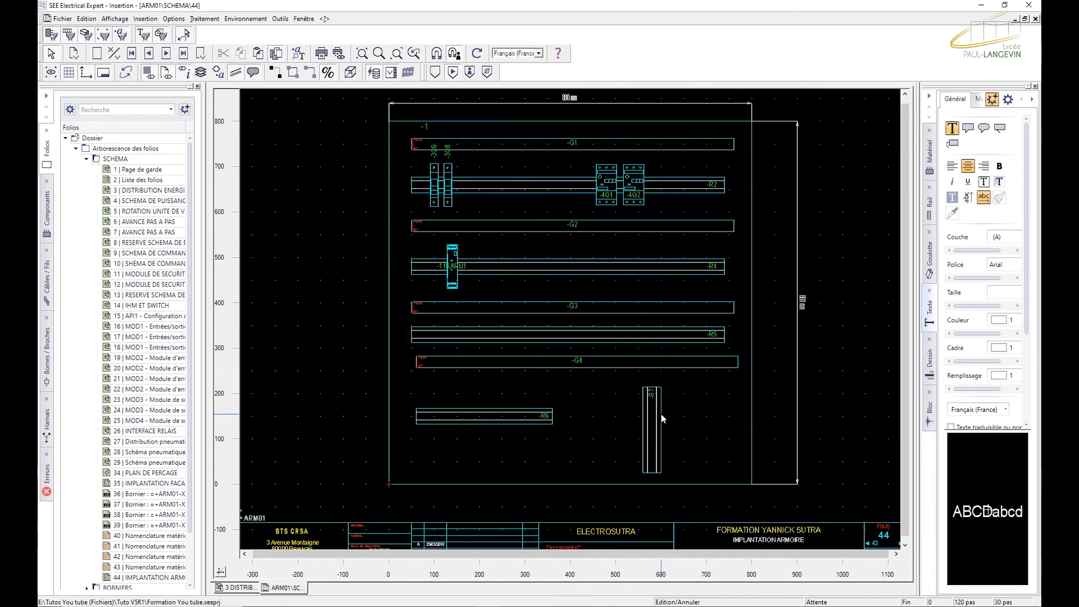
Preview the new power supply material at a 90° angle over the vertical rail, reset the angle to 0 and leave the insertion.
click(929, 158)
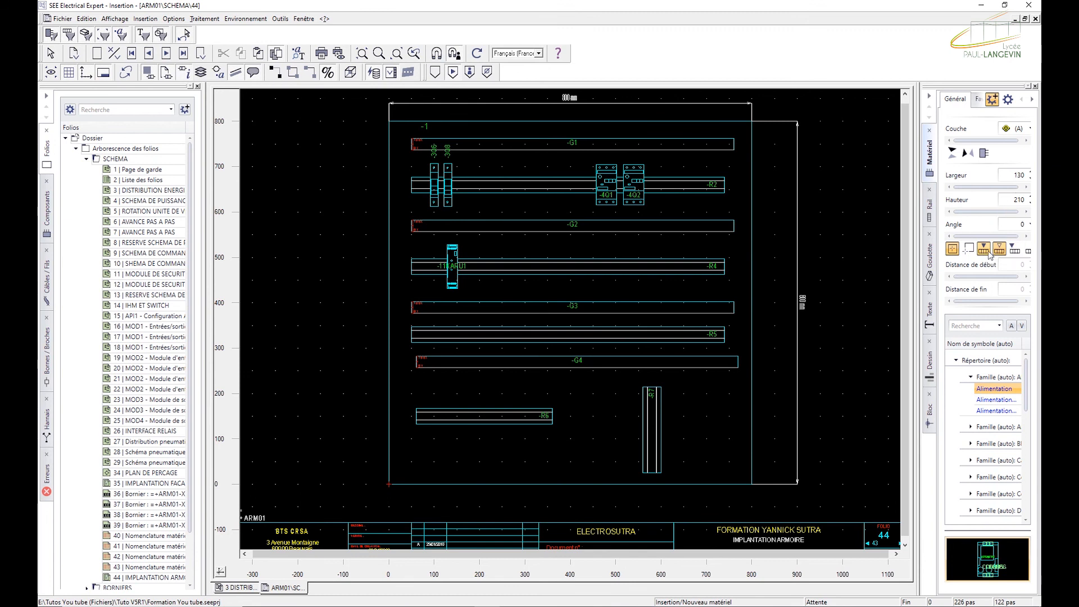
double_click(1018, 225)
text(90)
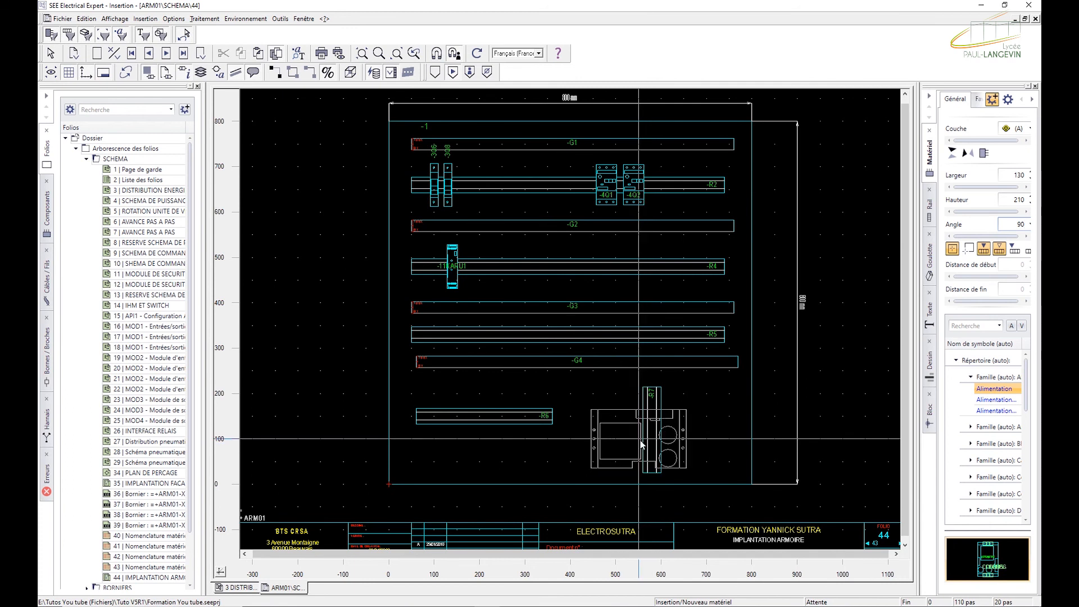
double_click(1018, 224)
text(0)
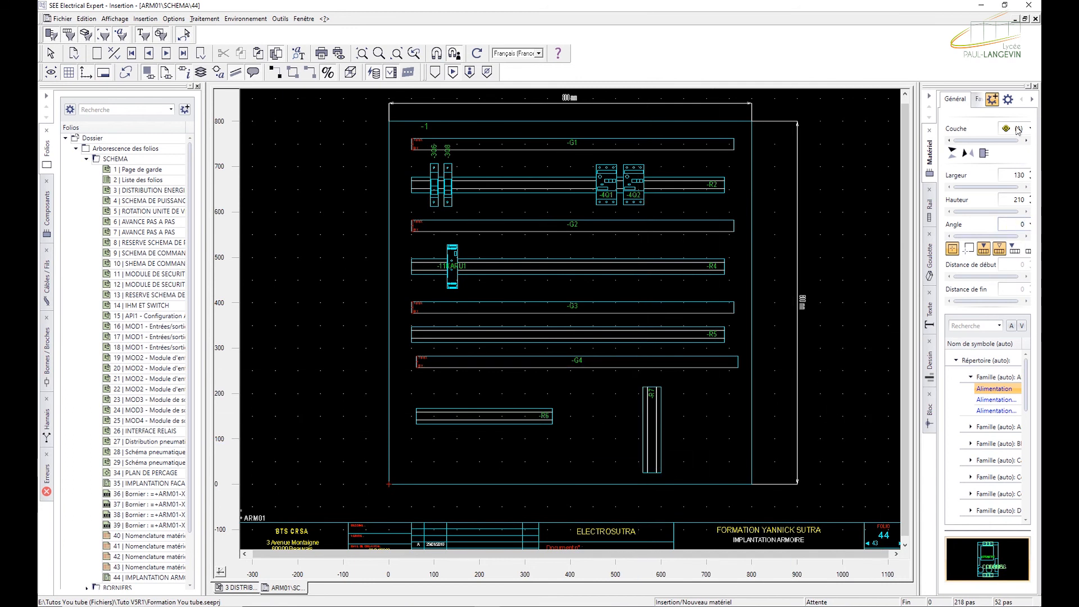
key(Return)
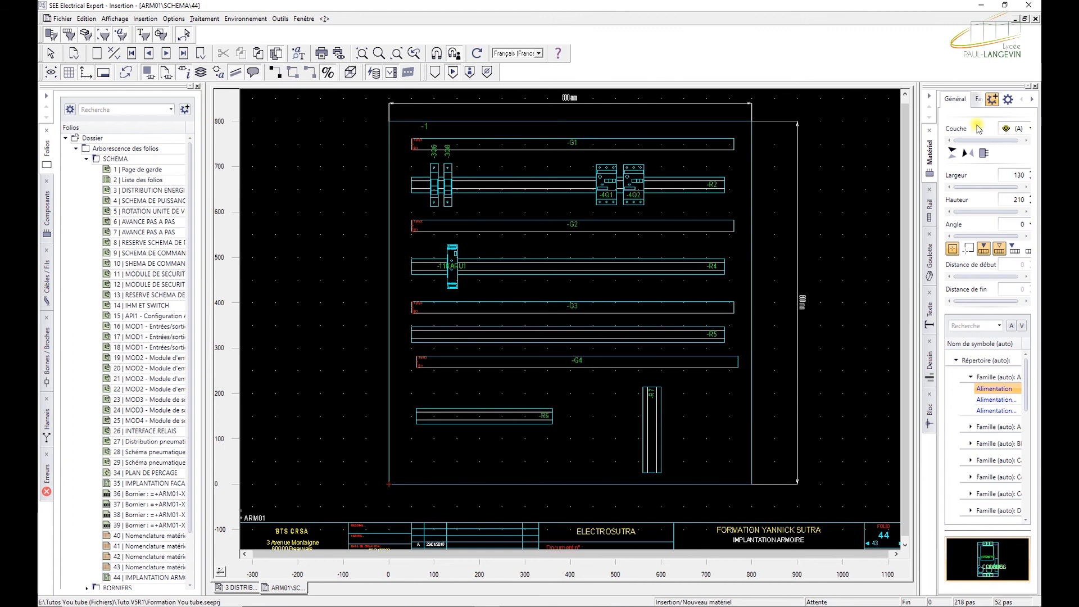
click(928, 211)
key(Escape)
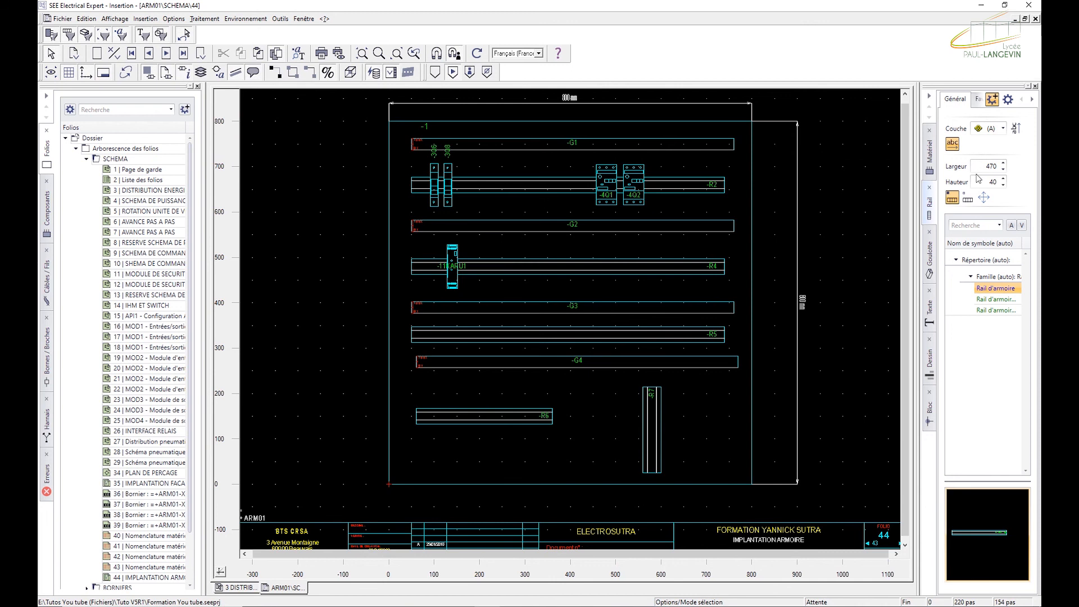